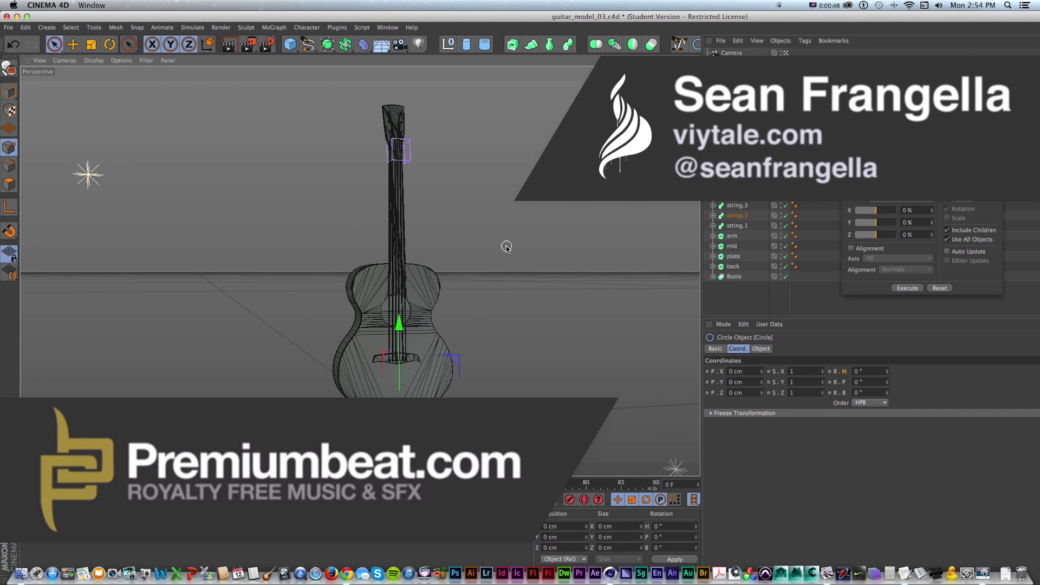
Leave the camera view and examine the finished guitar model from the side, close up and from the front.
left_click(707, 83)
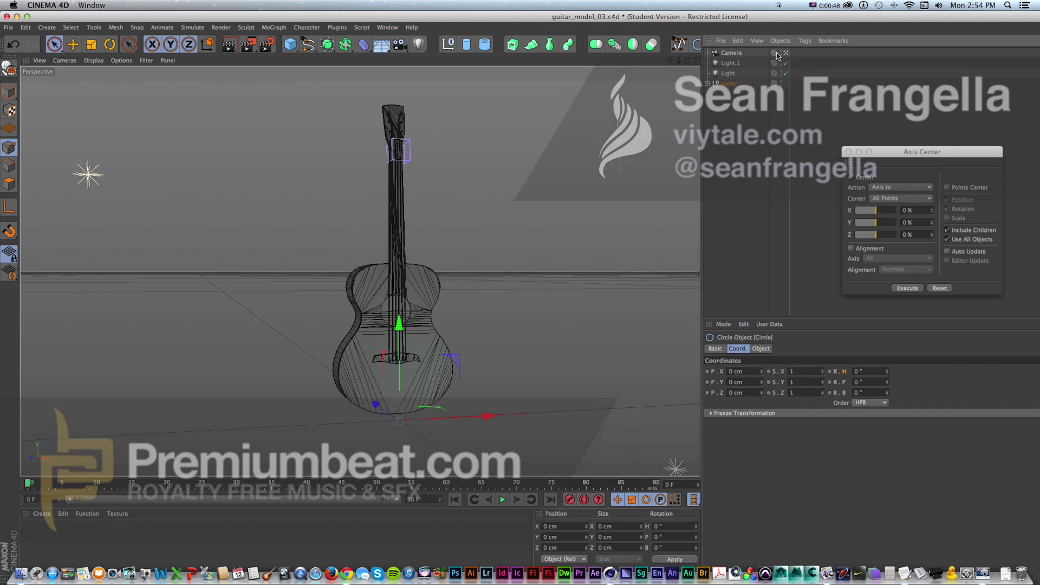
left_click(785, 53)
right_click_drag(306, 252, 335, 190, "alt")
left_click_drag(335, 191, 379, 254, "alt")
right_click_drag(379, 254, 376, 249, "alt")
key("1")
left_click_drag(366, 179, 370, 295)
mouse_move(369, 235)
left_mouse_down()
mouse_move(379, 209)
mouse_move(409, 242)
mouse_move(359, 260)
mouse_move(366, 275)
mouse_move(433, 129)
left_mouse_up()
key("1")
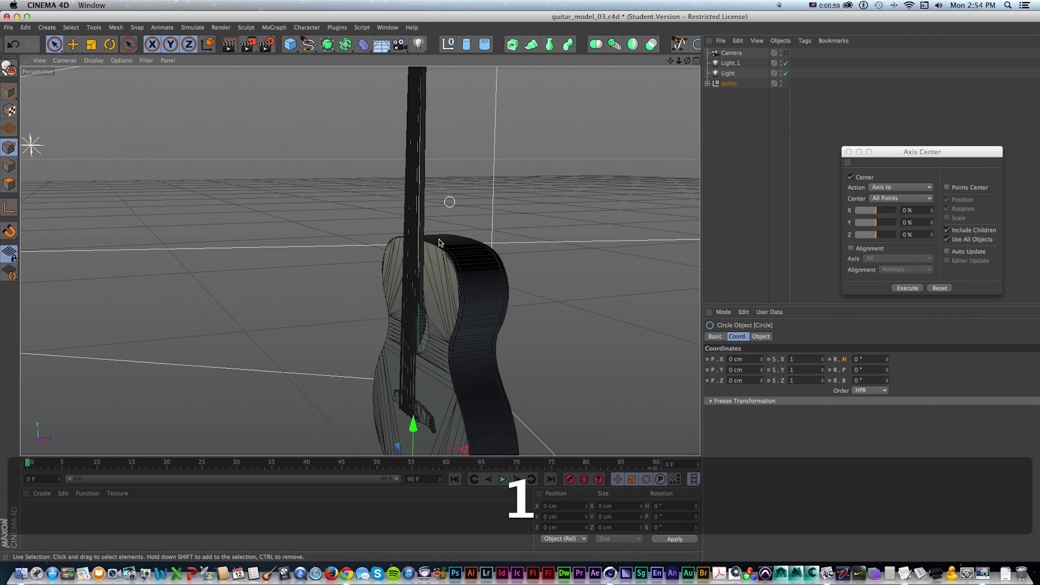
left_click_drag(448, 249, 511, 225, "alt")
key("1")
left_click_drag(319, 308, 642, 134)
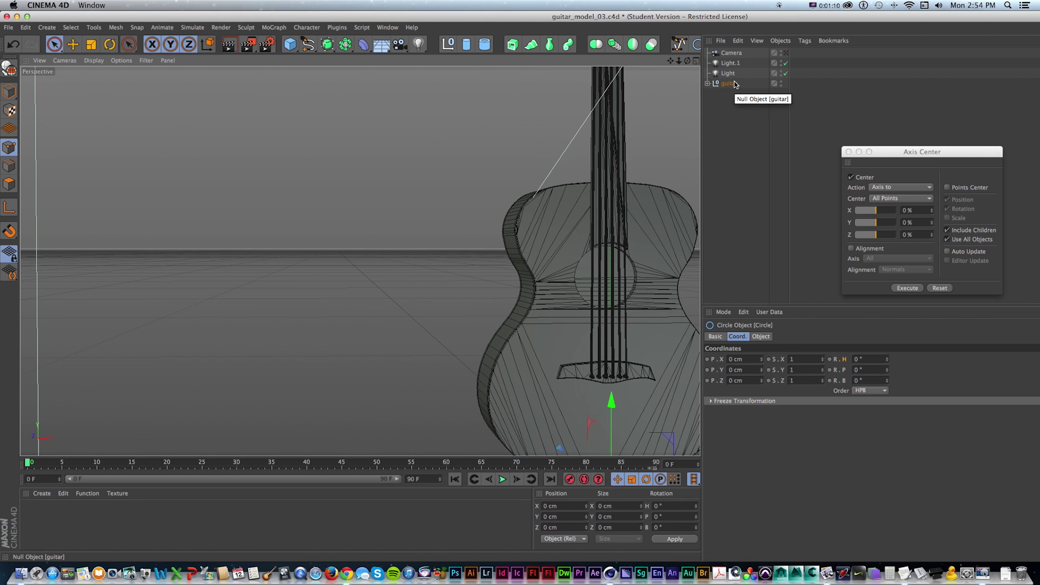
Delete the finished guitar null object and show the General settings of both lights together.
key("Delete")
left_click(728, 83)
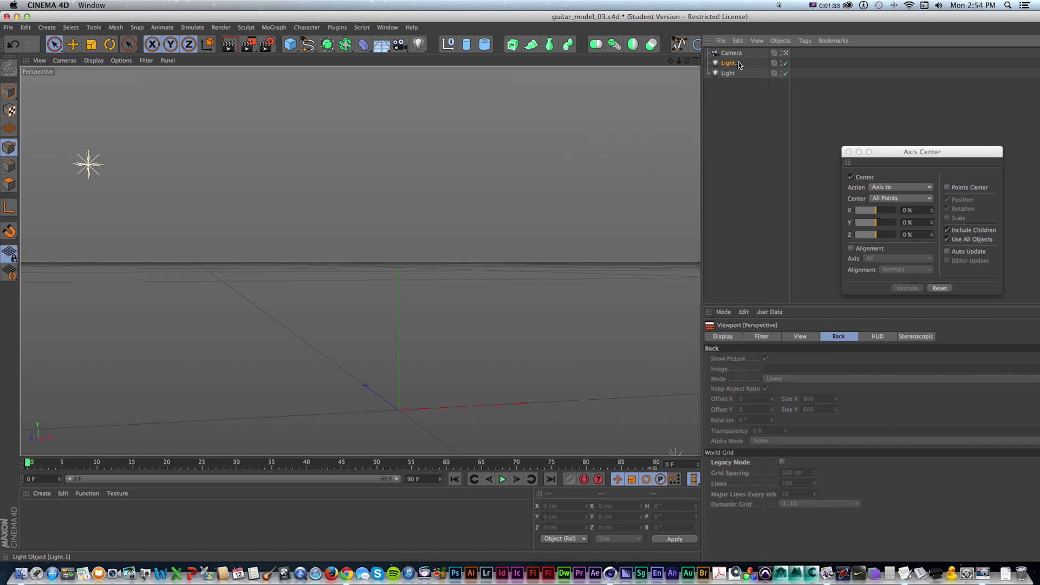
left_click(728, 73, "shift")
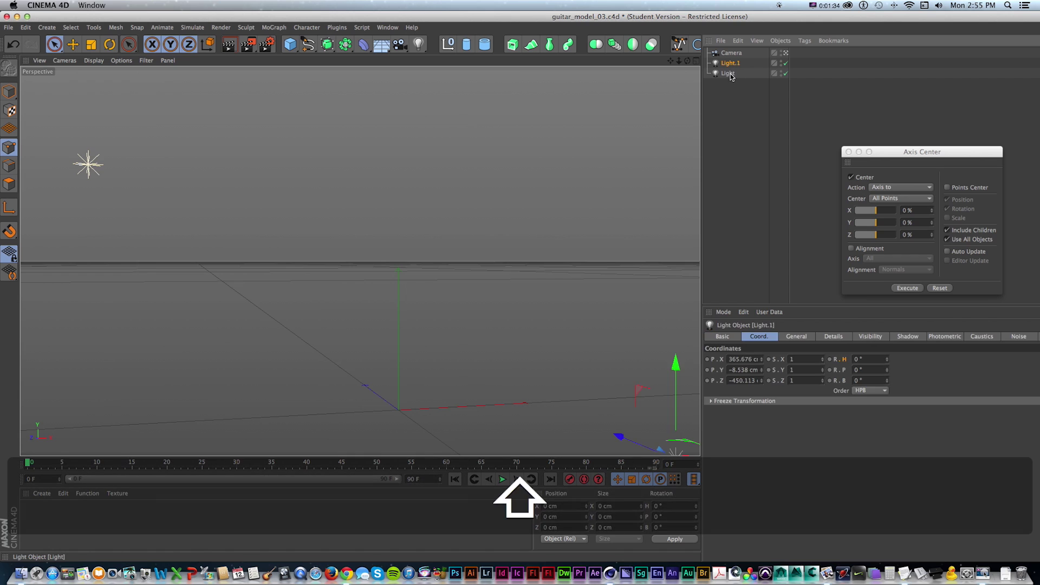
left_click(808, 336)
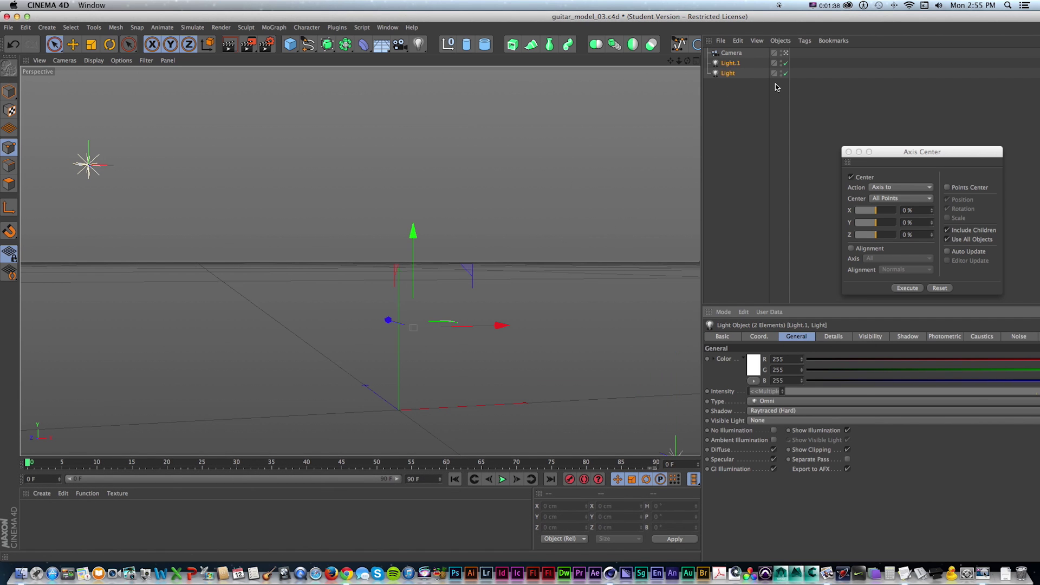
Preview guitar_Reference_01.jpg from the _Reference_IMGs folder and load it as the Front view's background image.
left_click(696, 61)
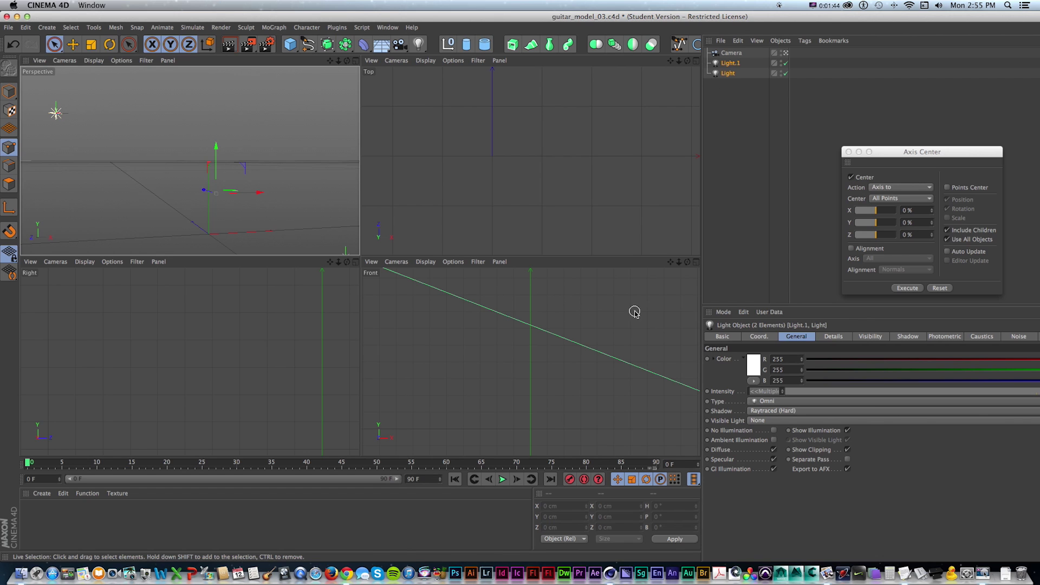
left_click(574, 293)
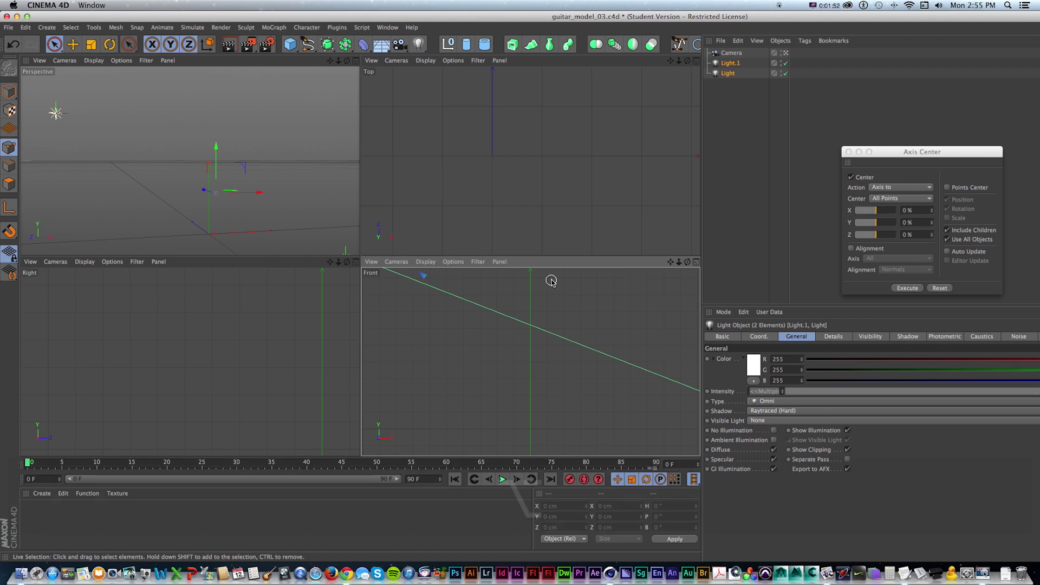
key("alt+v")
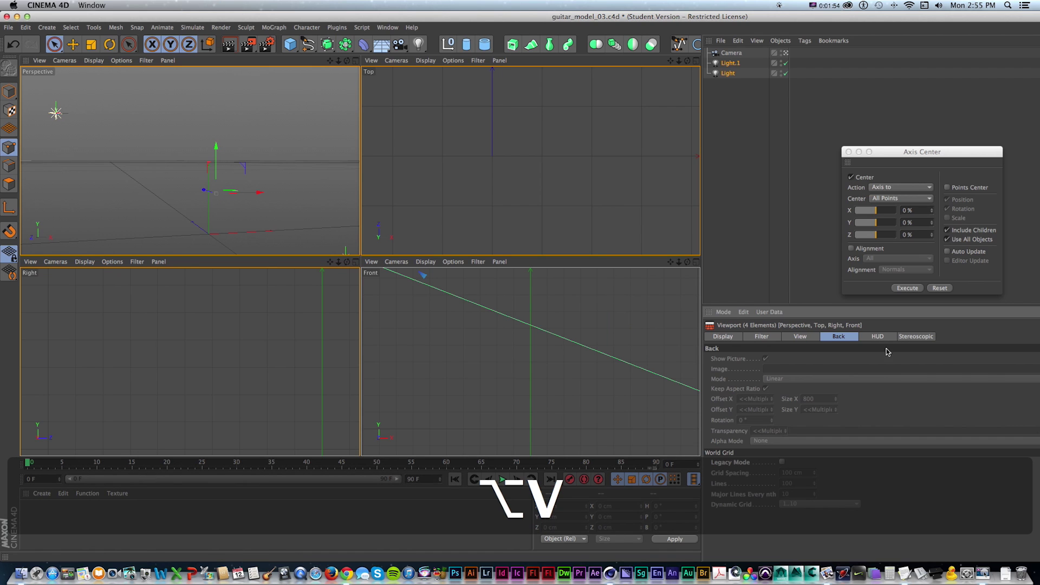
left_click(553, 269)
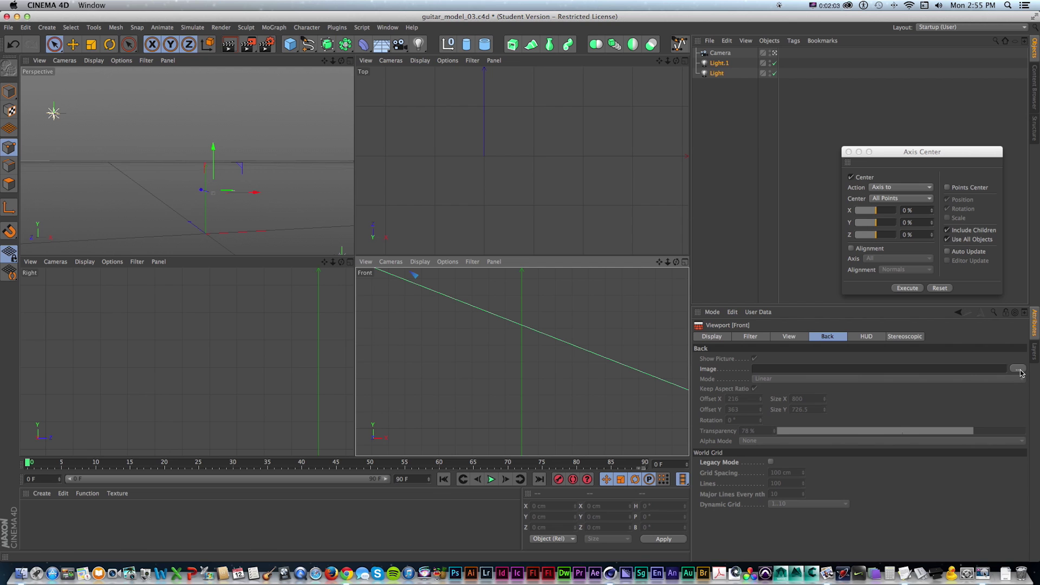
left_click(1018, 369)
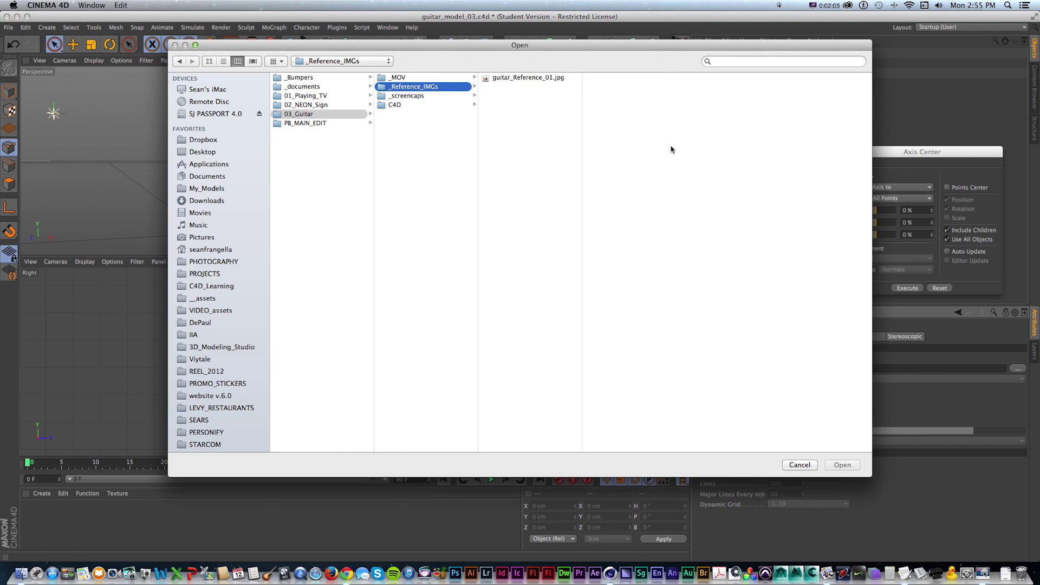
left_click(505, 79)
key("space")
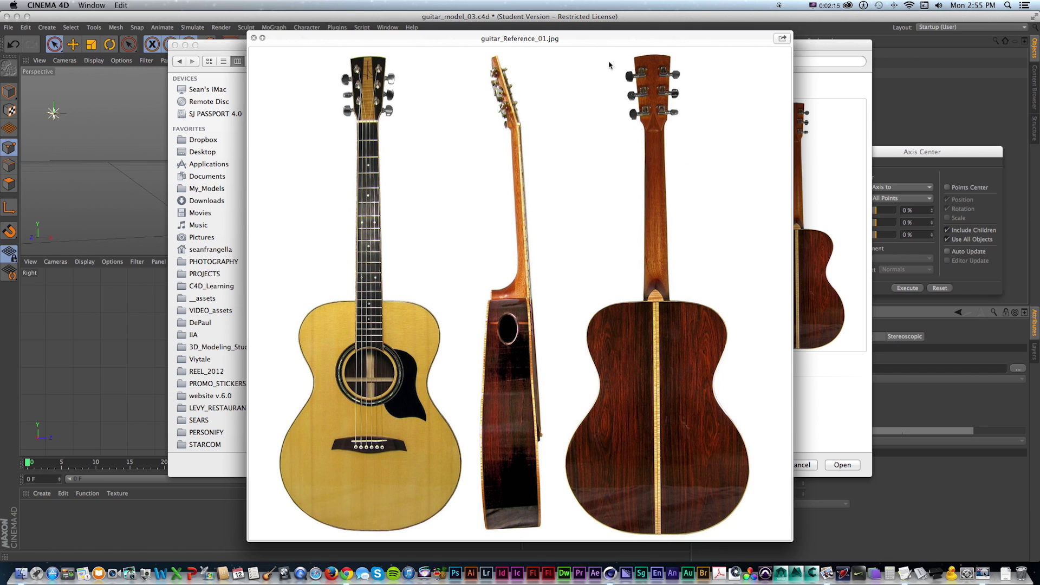
key("space")
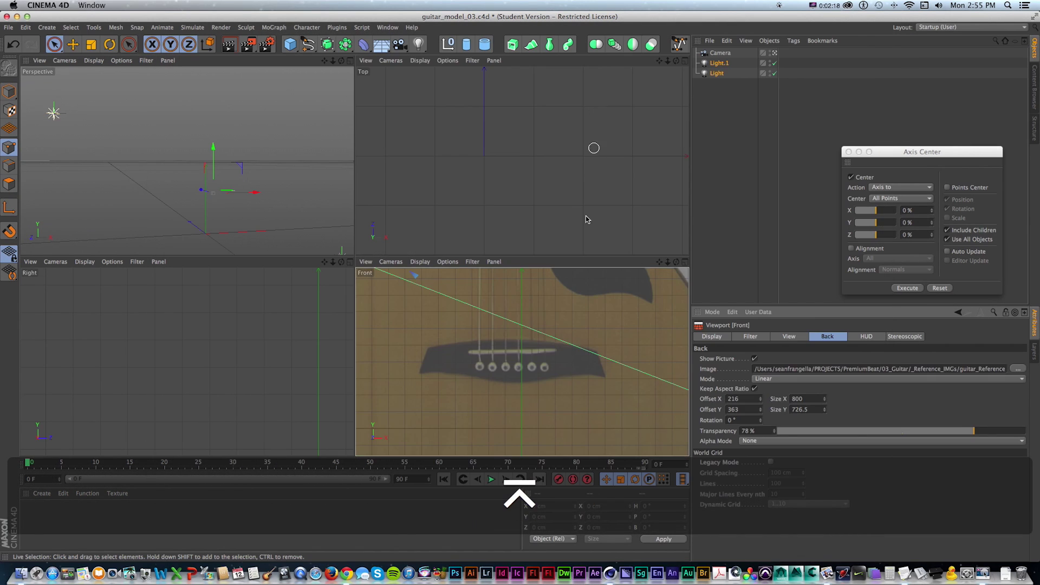
Maximise the Front view and set the background image's transparency to 74 %.
scroll(601, 327, "down", 5)
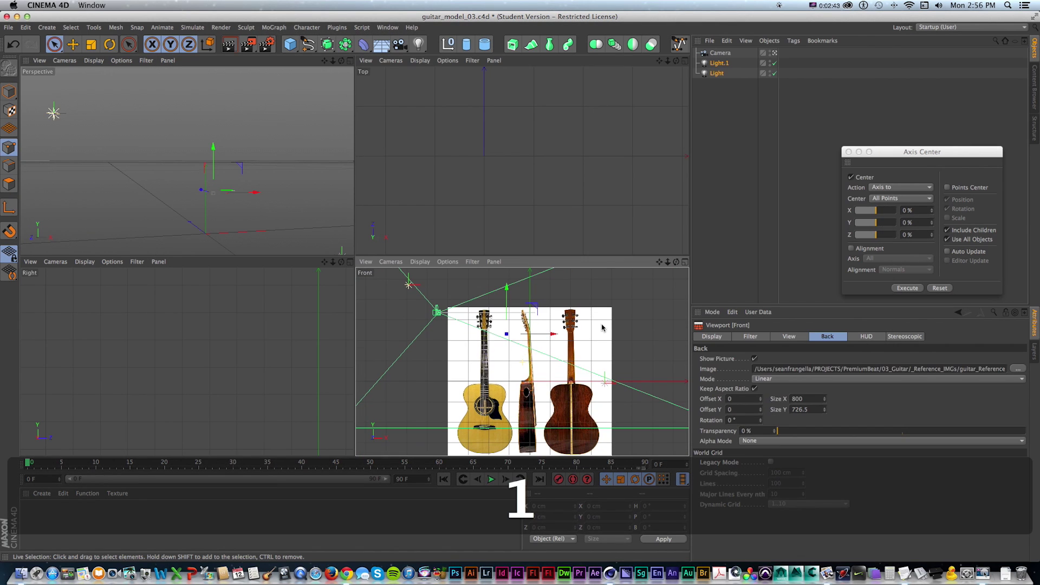
left_click(684, 264)
left_click_drag(777, 430, 959, 430)
Centre the reference guitar's front on the vertical axis with a background offset of X 219 and Y 351, keeping Size X at 800.
mouse_move(761, 402)
left_mouse_down()
mouse_move(823, 401)
mouse_move(761, 402)
left_mouse_up()
type("600")
key("Tab")
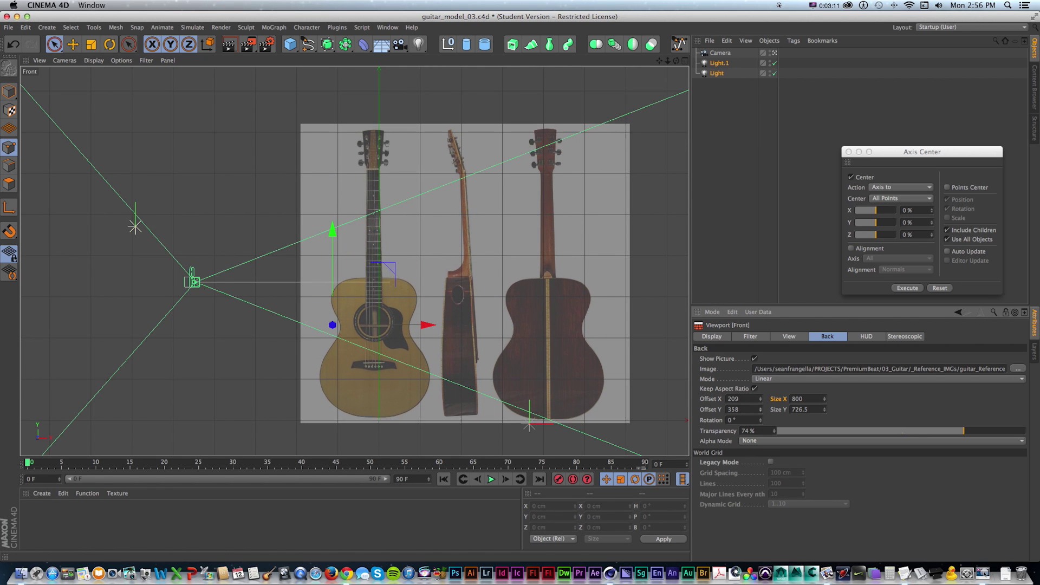
mouse_move(760, 410)
left_mouse_down()
mouse_move(761, 394)
mouse_move(761, 413)
left_mouse_up()
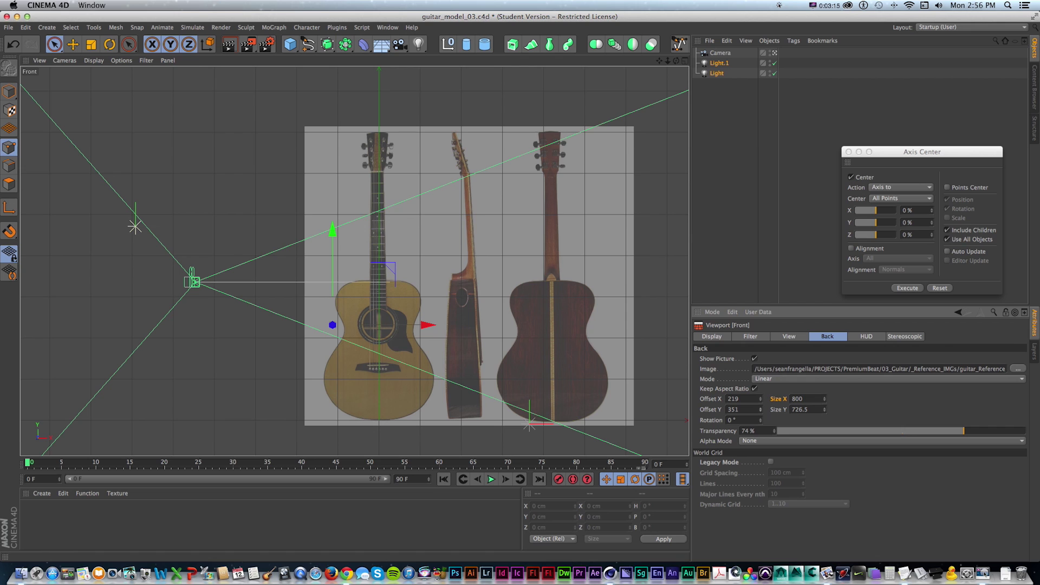
key("super+shift+z")
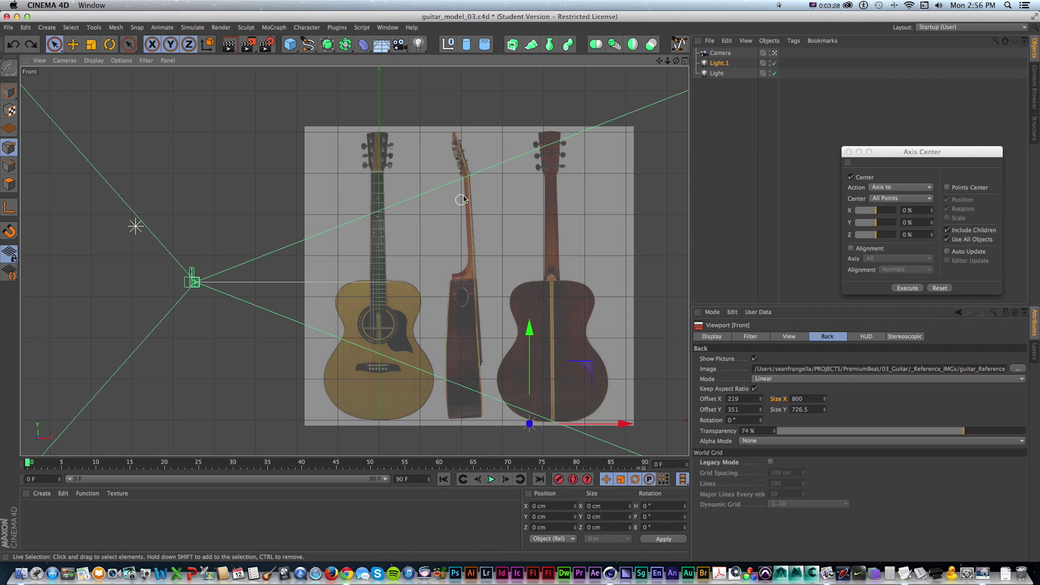
Start a Bezier spline at the neck joint and trace the left side of the reference guitar's upper body.
scroll(395, 295, "up", 1)
key("1")
left_click_drag(460, 250, 477, 226)
left_click_drag(426, 262, 450, 193)
scroll(450, 233, "up", 5)
scroll(450, 195, "down", 1)
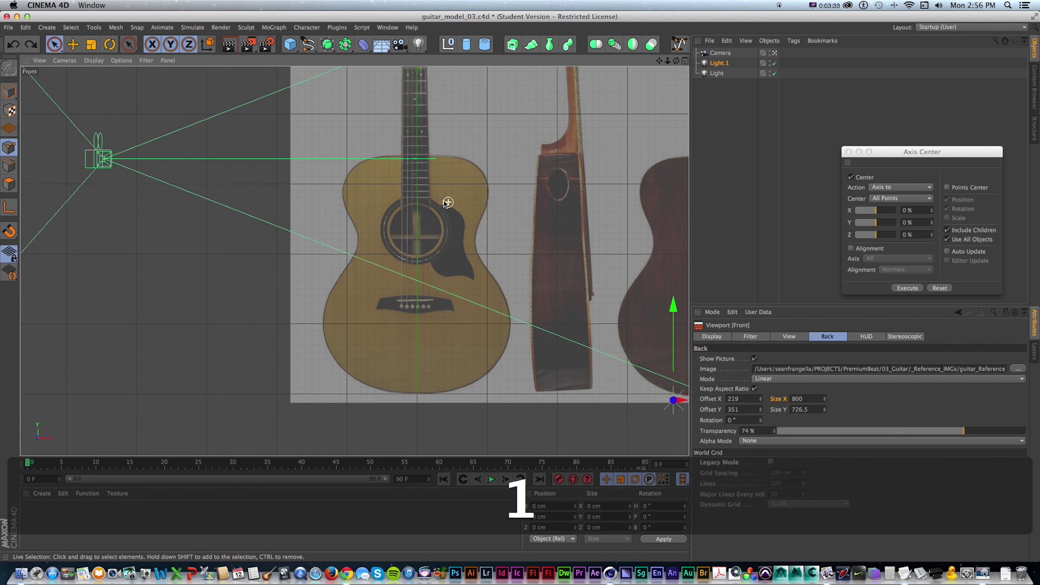
left_click_drag(459, 212, 460, 230)
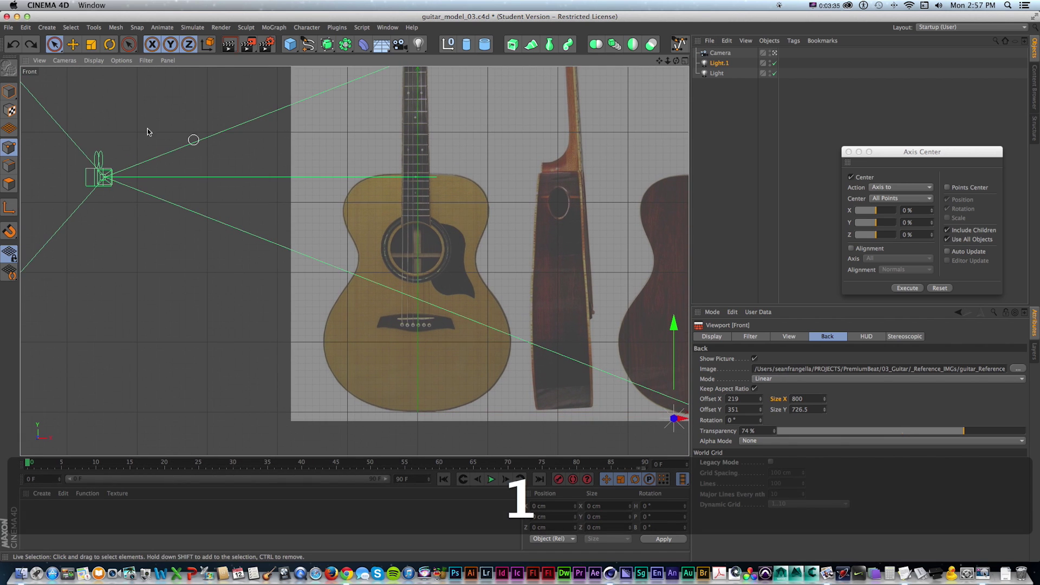
left_click_drag(308, 45, 409, 64)
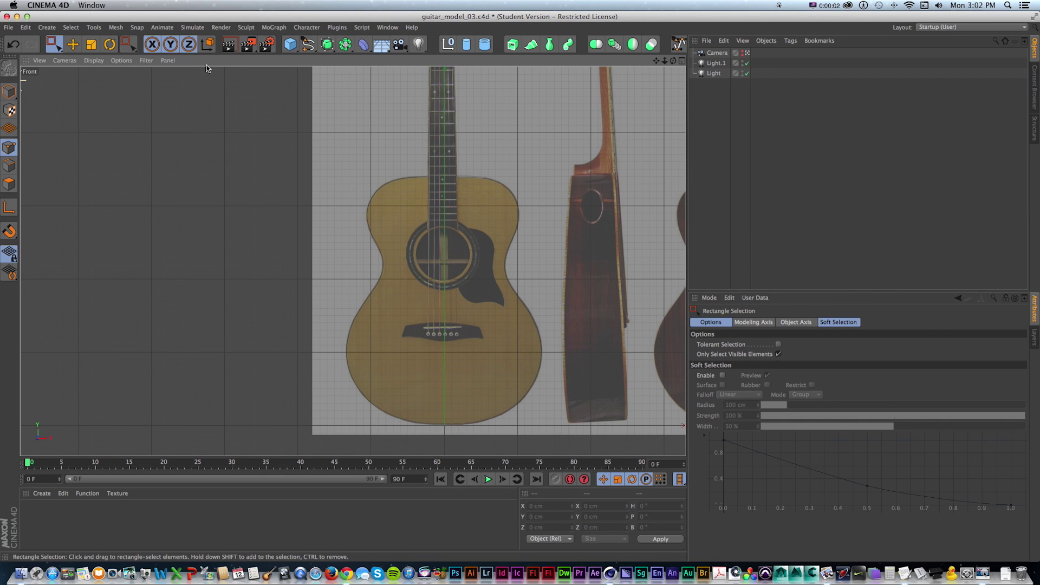
left_click_drag(308, 45, 399, 57)
left_click(455, 175)
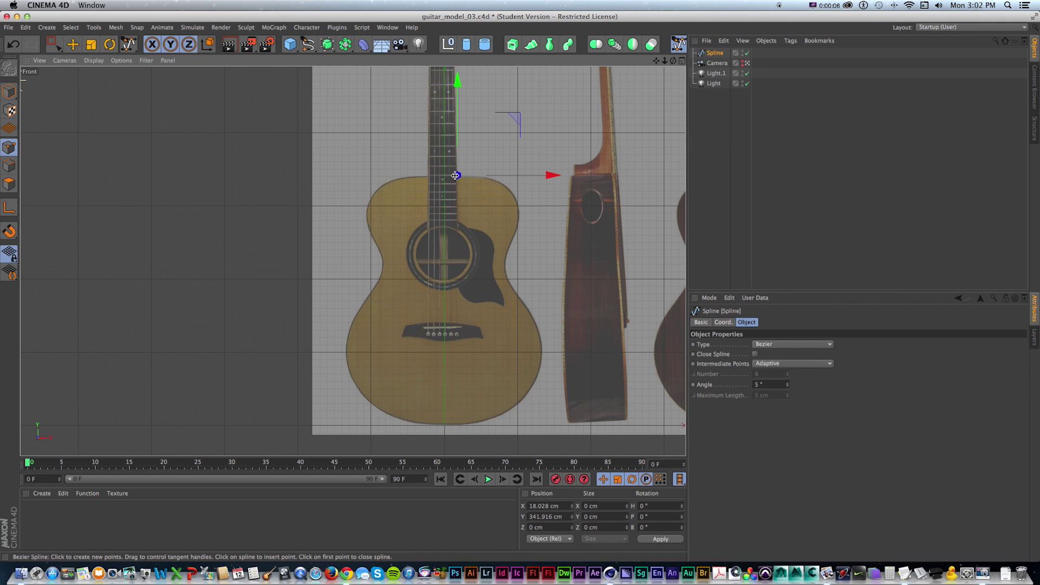
left_click_drag(378, 189, 370, 198)
left_click(371, 229)
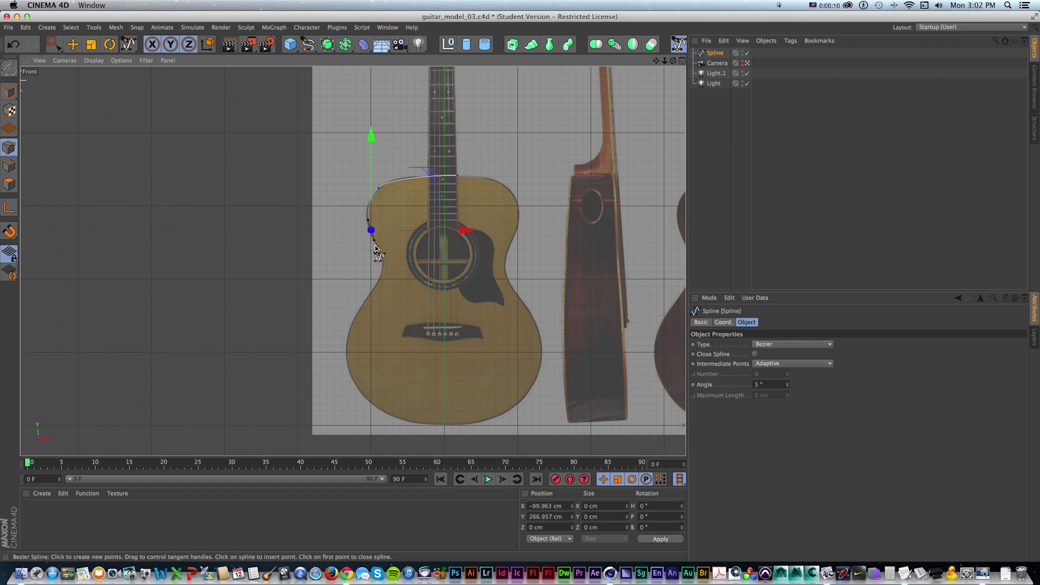
Continue the spline around the left waist and lower body to just past the bottom centre, and close it.
left_click_drag(378, 280, 367, 295)
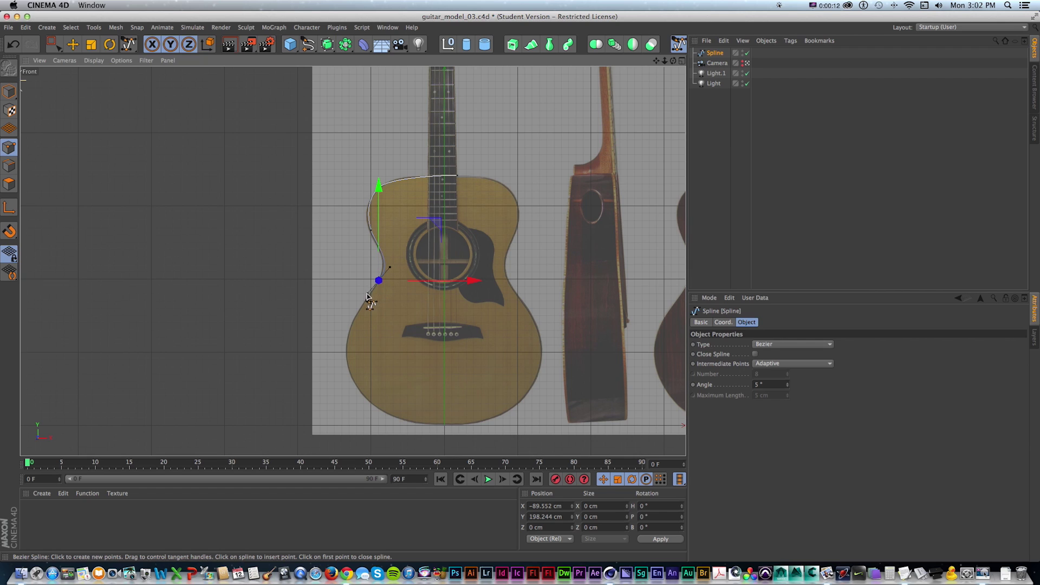
left_click_drag(356, 387, 377, 415)
left_click_drag(457, 423, 478, 425)
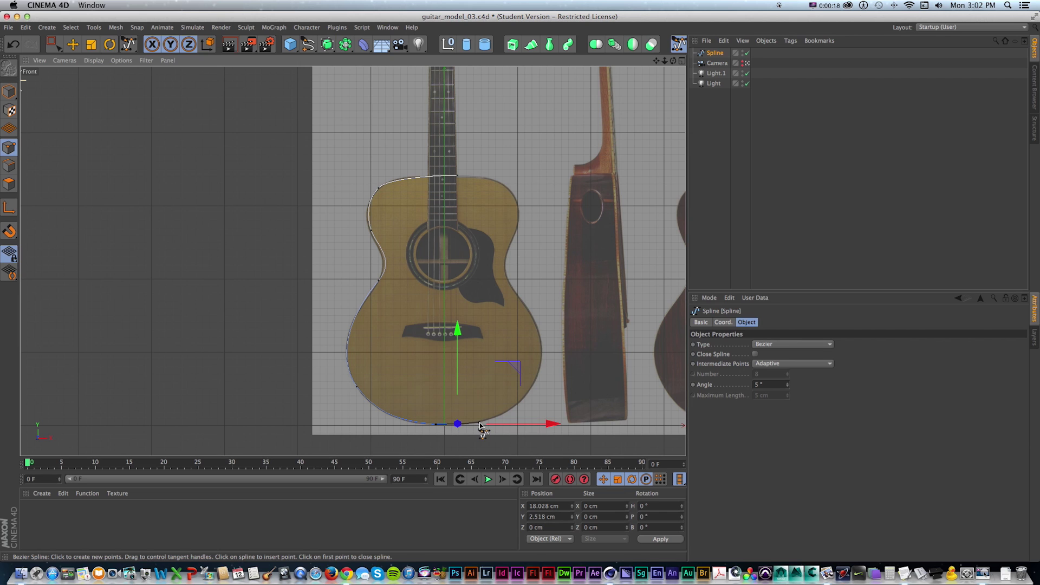
left_click(754, 354)
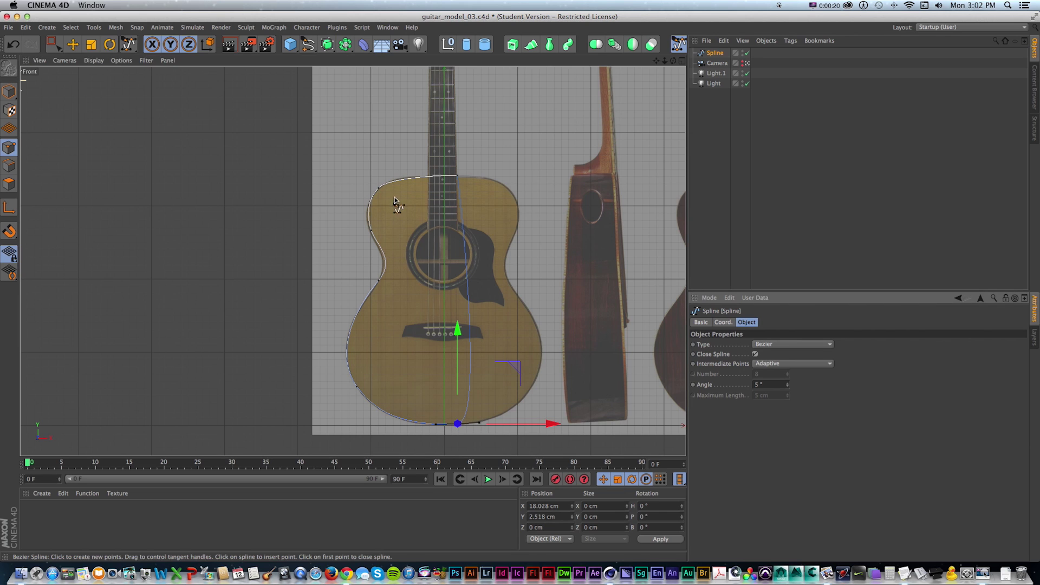
In point mode, adjust the tangent of the spline's upper-left shoulder point to follow the reference outline.
key("1")
left_click_drag(407, 234, 405, 244)
scroll(407, 241, "up", 3)
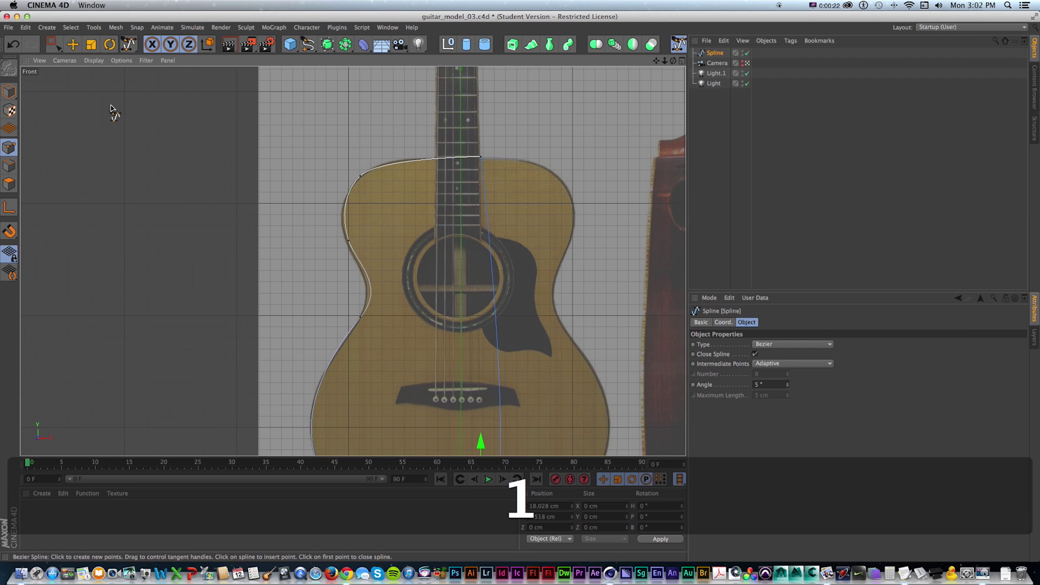
left_click(72, 45)
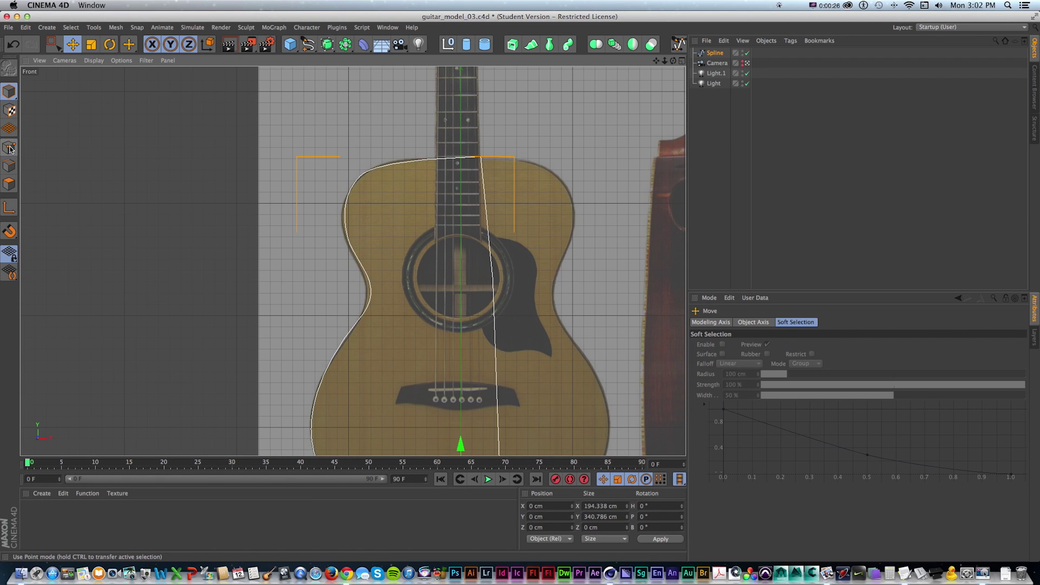
left_click(361, 177)
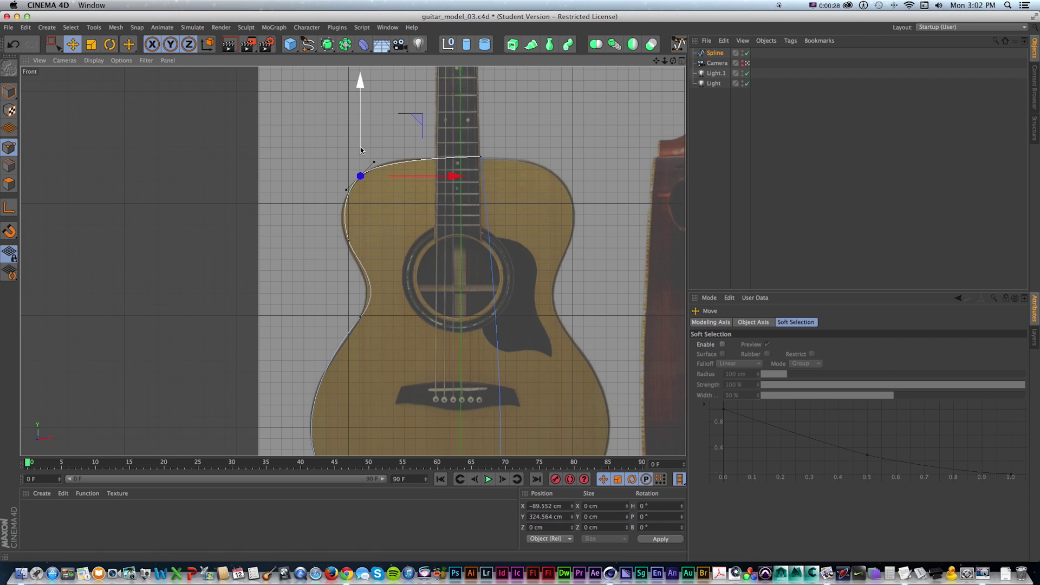
left_click_drag(347, 188, 341, 194)
Adjust the tangent of the spline's waist point to match the guitar's inward curve and check the whole body outline.
left_click(361, 318)
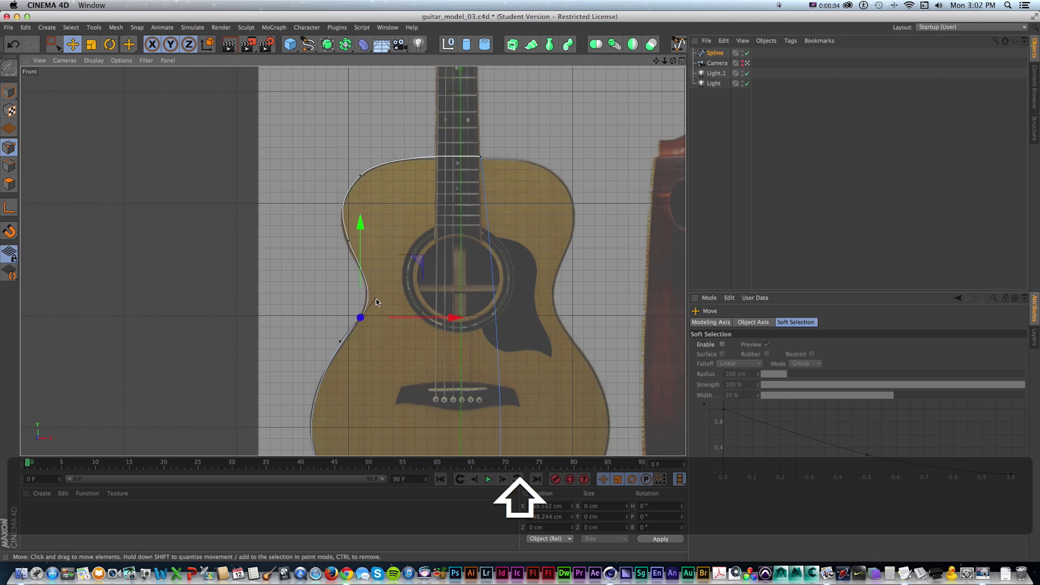
key("1")
left_click_drag(342, 380, 359, 284)
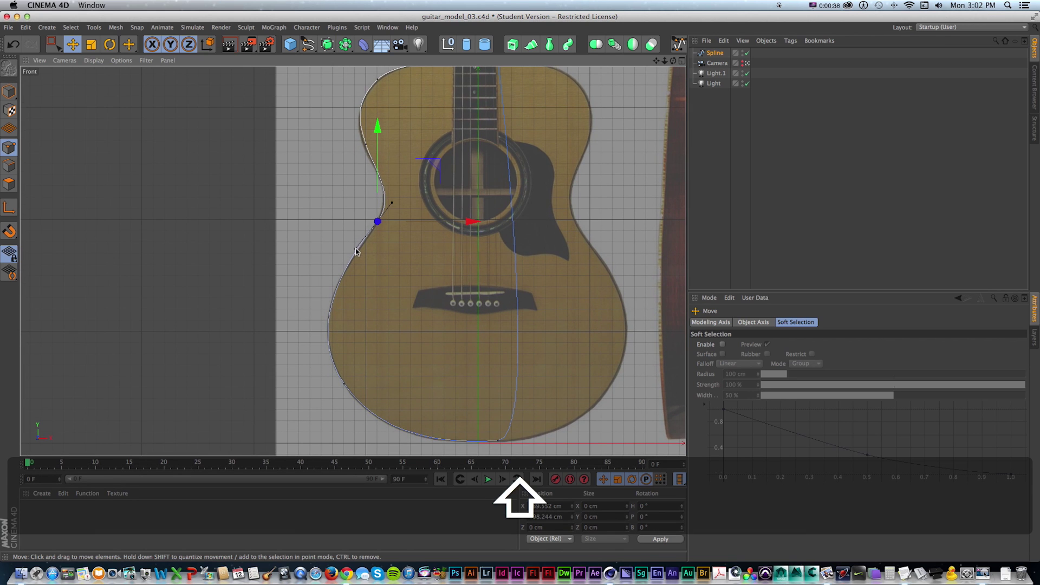
key("1")
left_click_drag(469, 217, 420, 191)
scroll(463, 243, "down", 2)
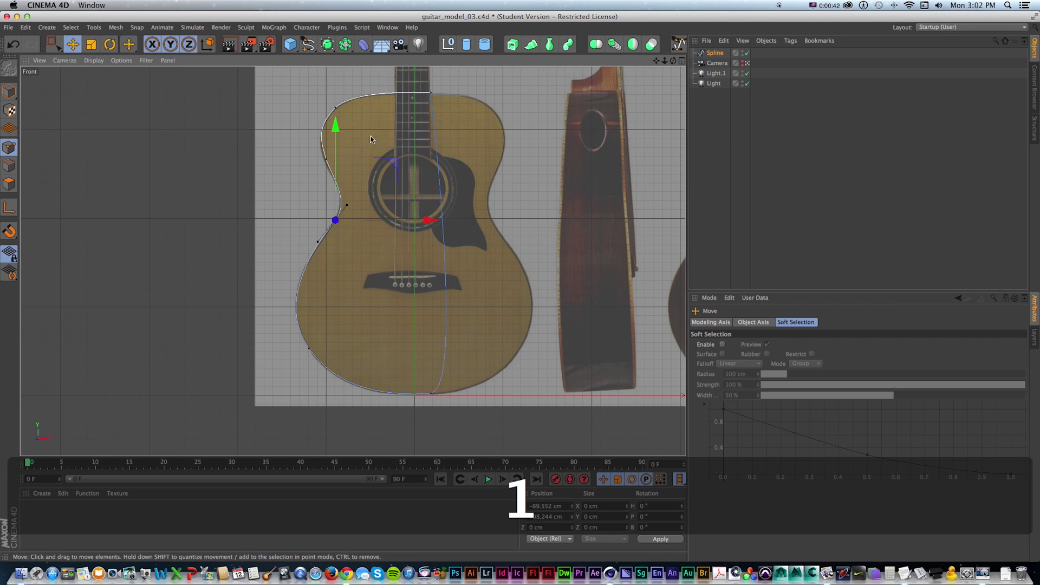
Duplicate the half-body spline in model mode and rotate the copy 180° in heading to form the right half.
left_click(9, 91)
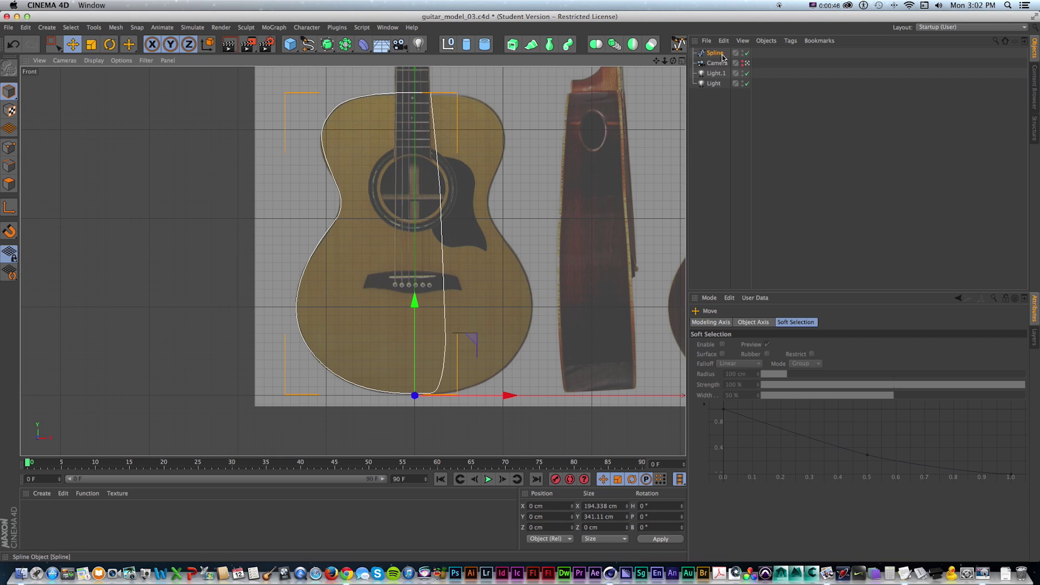
left_click_drag(715, 55, 716, 51, "super")
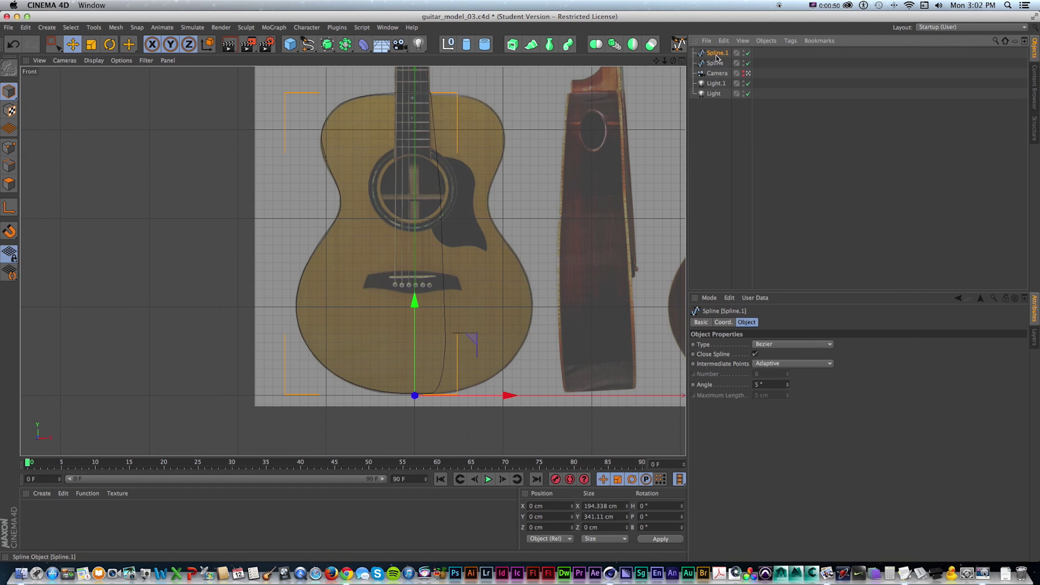
key("r")
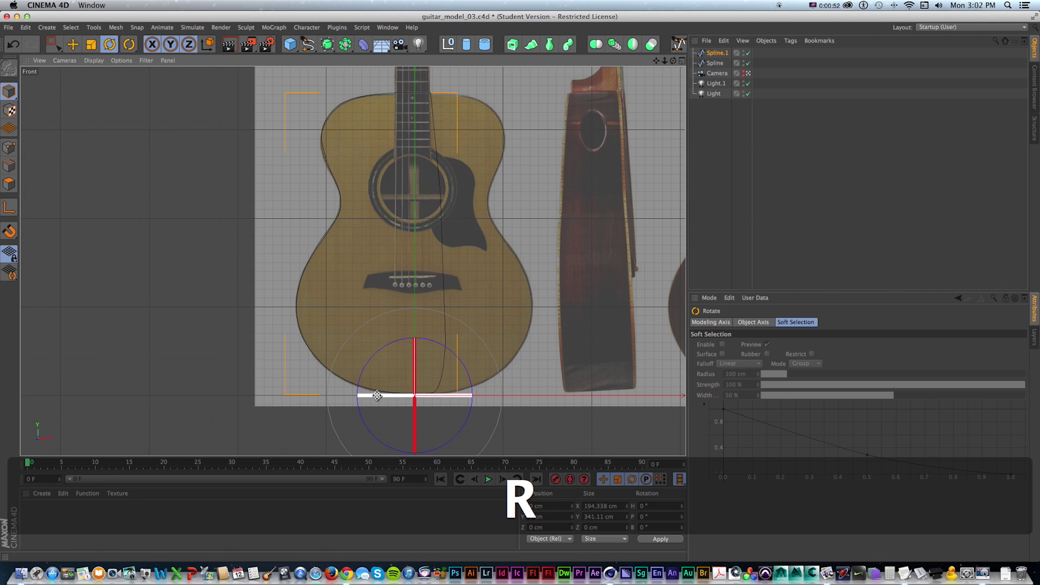
left_click_drag(375, 395, 607, 396, "shift")
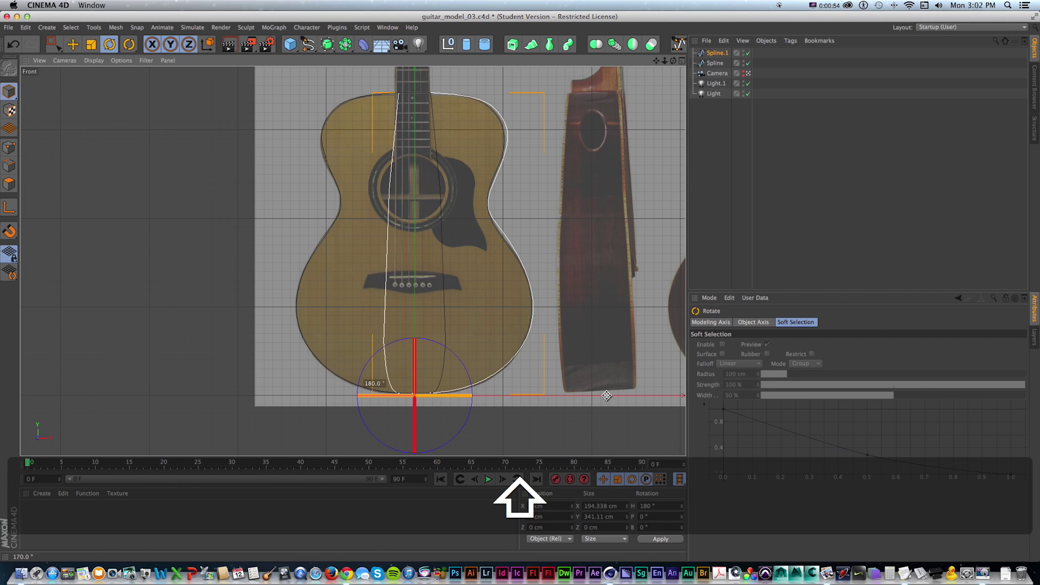
Shift the rotated half about 2.87 cm in negative X onto the outline, and combine both half splines under a Spline Mask.
key("e")
left_click_drag(359, 396, 352, 399)
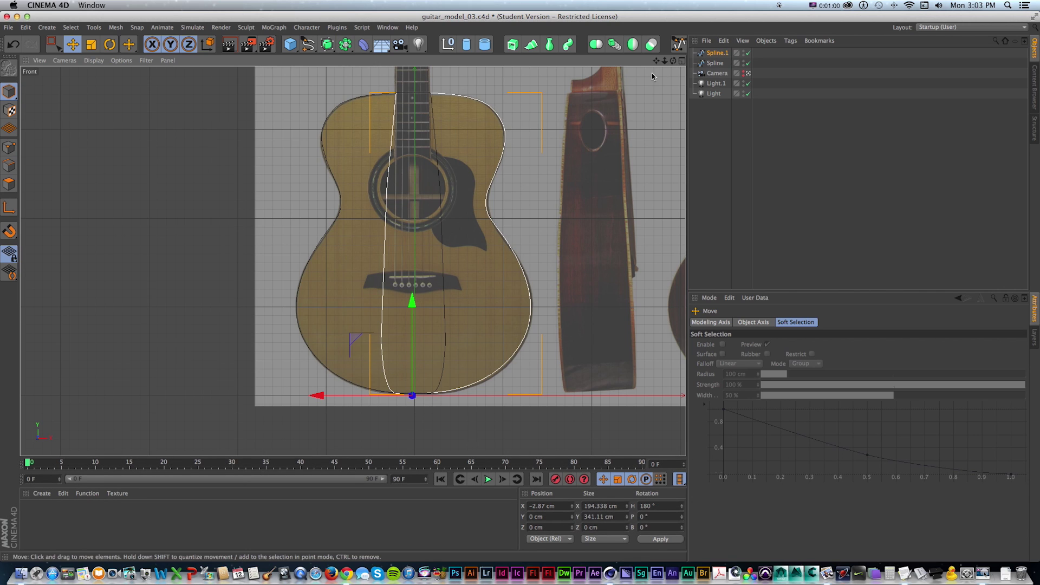
left_click(328, 44)
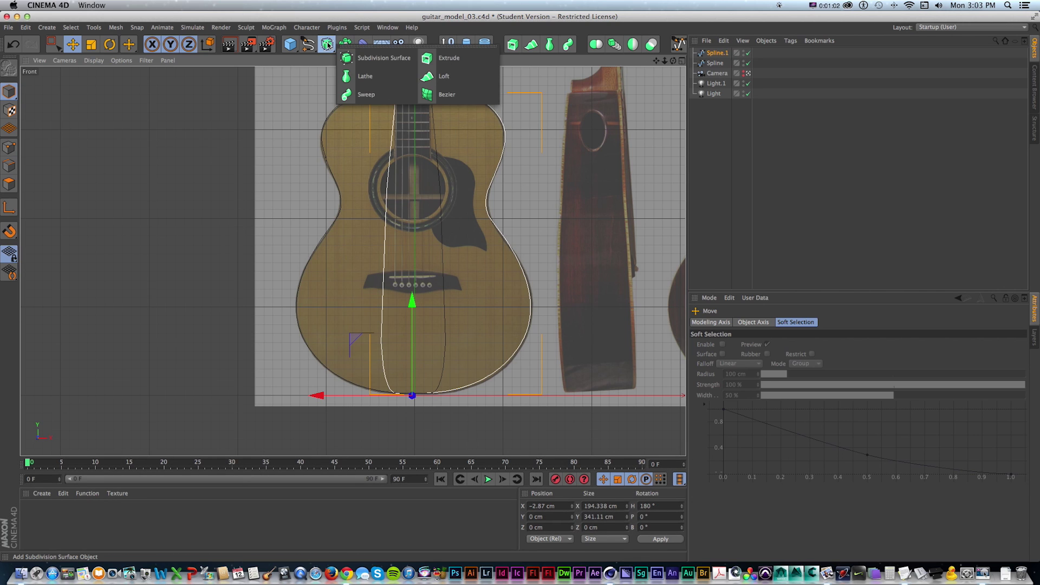
left_click(345, 44)
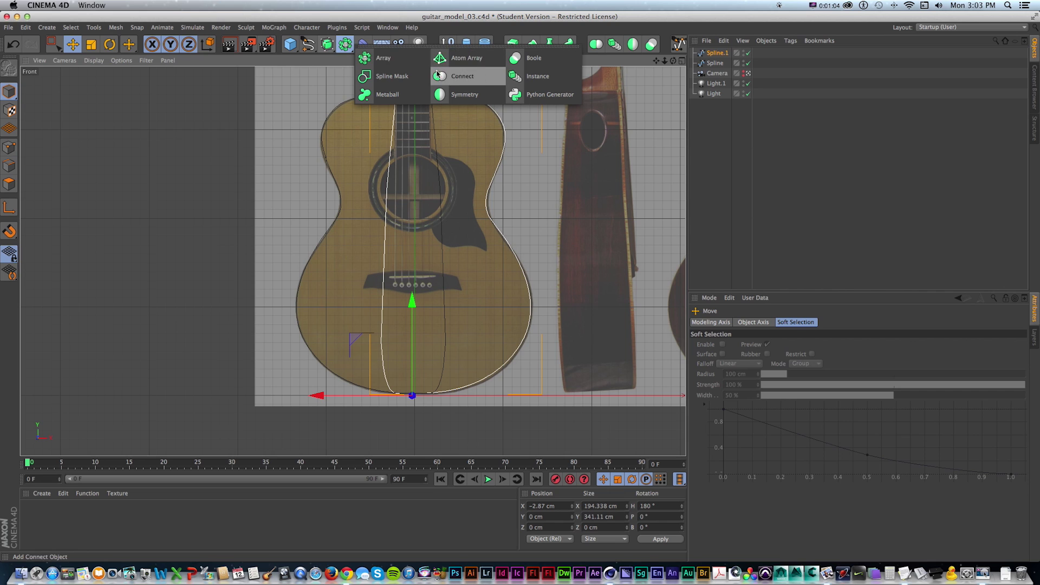
left_click(404, 76)
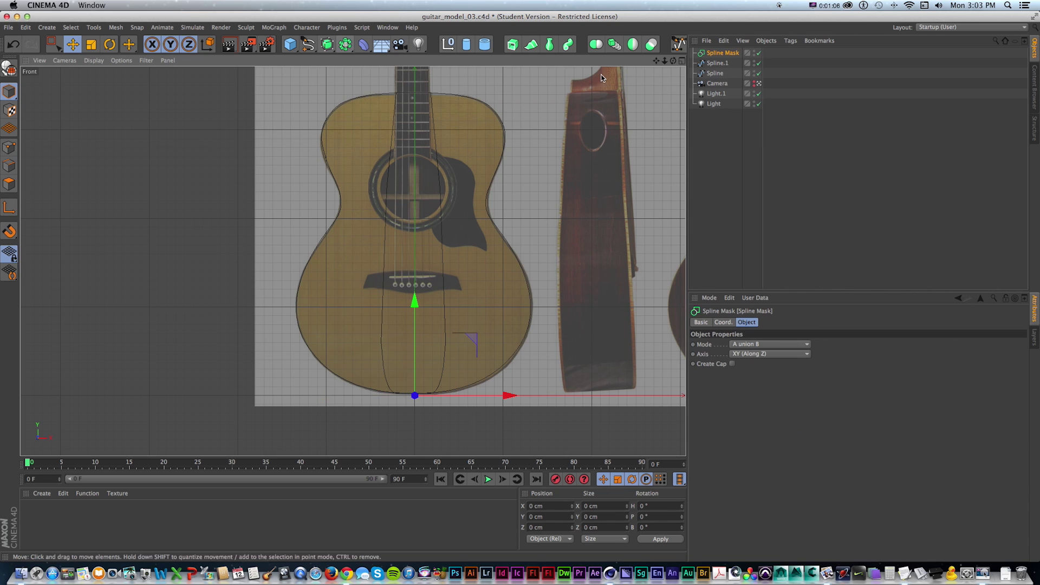
left_click(715, 74)
left_click(716, 64, "shift")
left_click_drag(720, 56, 722, 54)
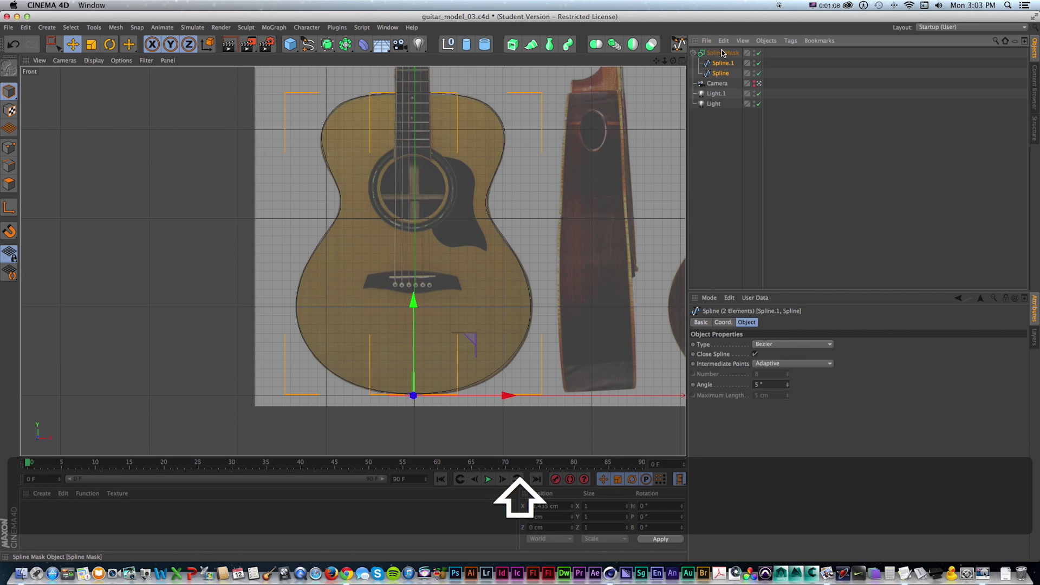
Convert the Spline Mask into a single editable spline.
left_click(682, 60)
scroll(219, 181, "up", 3)
key("1")
left_click_drag(220, 182, 238, 136)
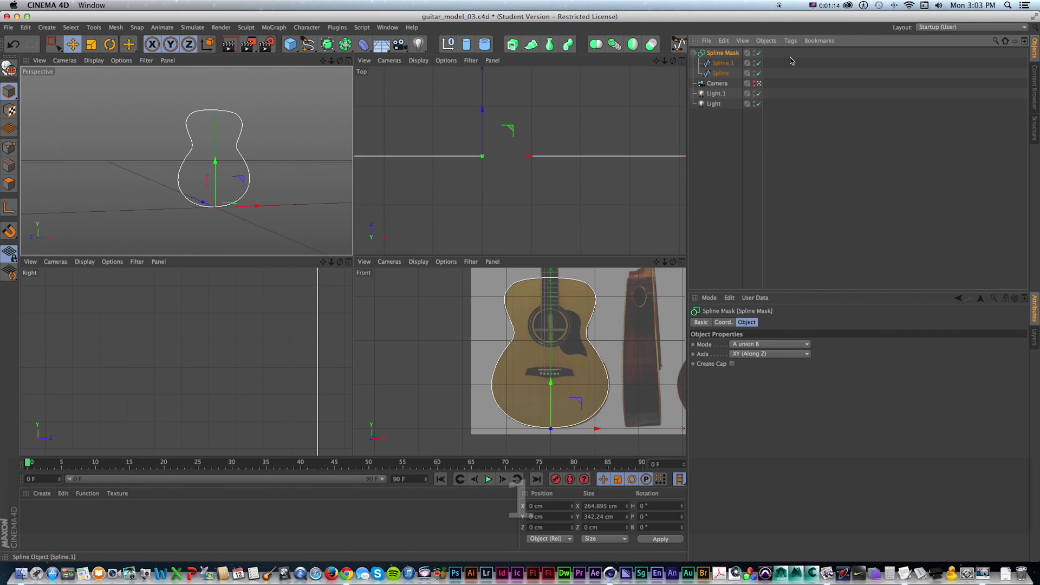
key("c")
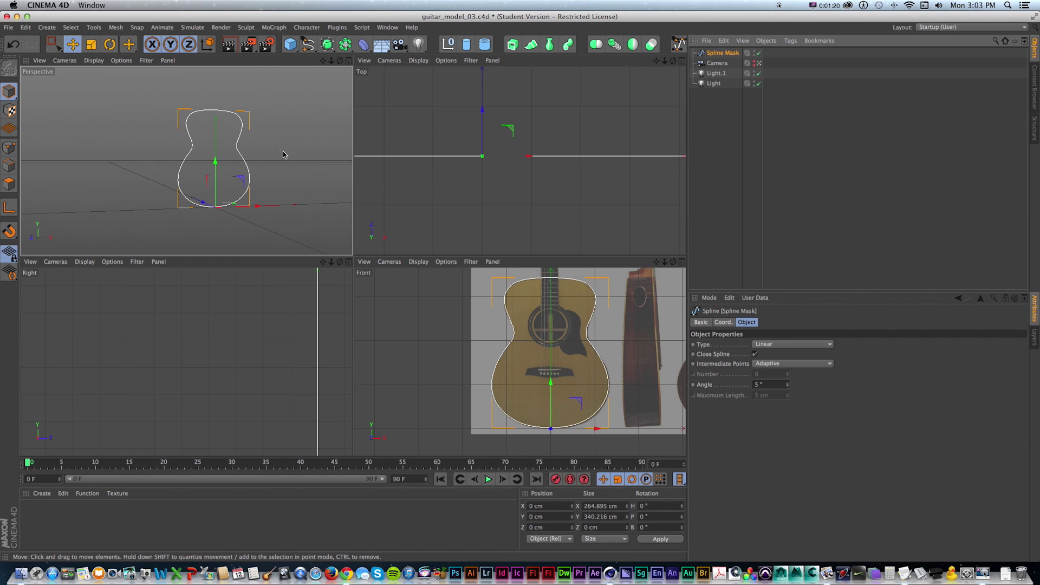
scroll(544, 154, "down", 5)
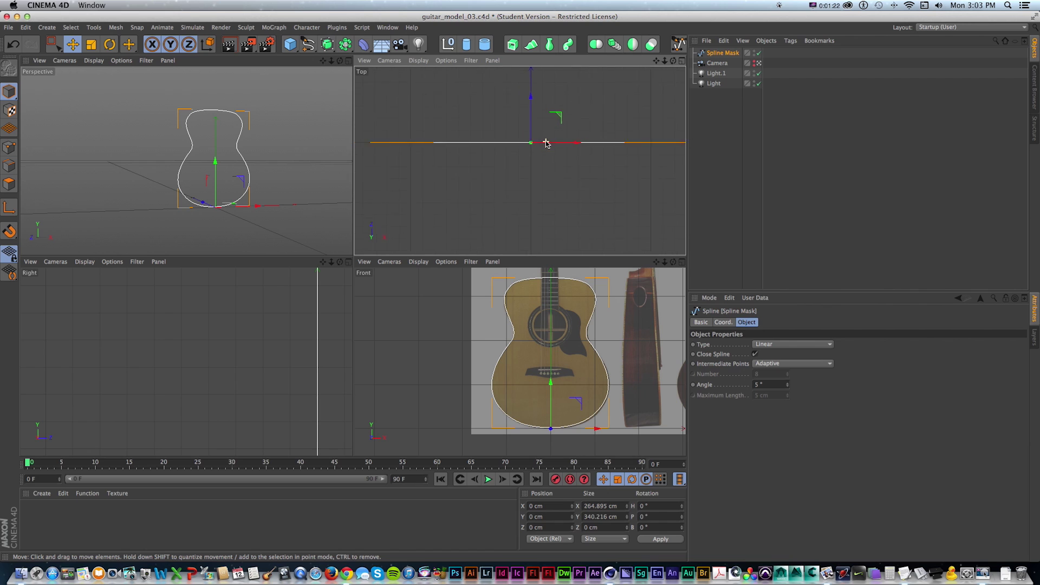
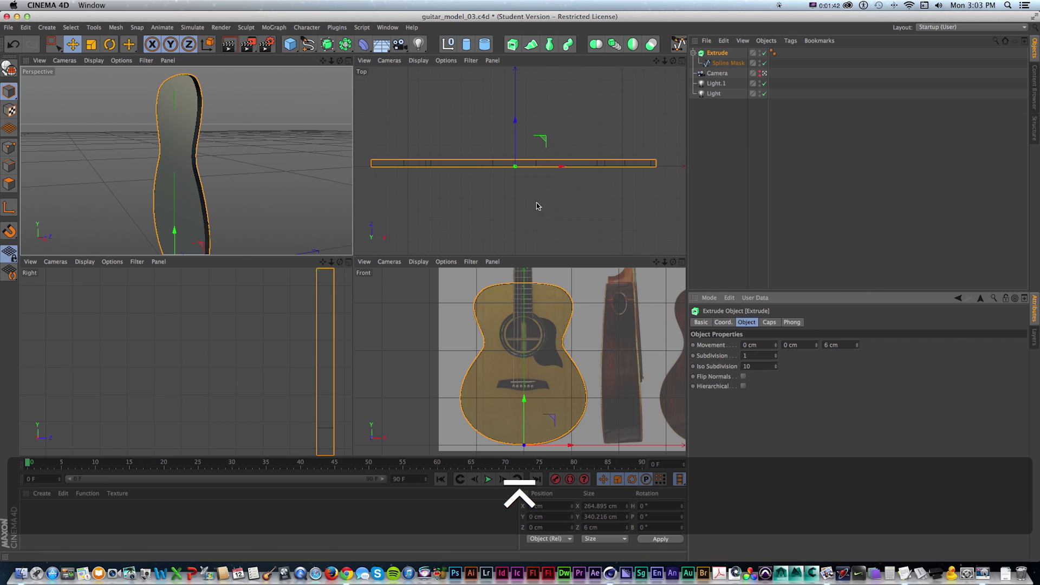
Set both the start and end caps of the body extrusion to Fillet Cap.
left_click(769, 322)
left_click(775, 345)
left_click(763, 387)
left_click(764, 375)
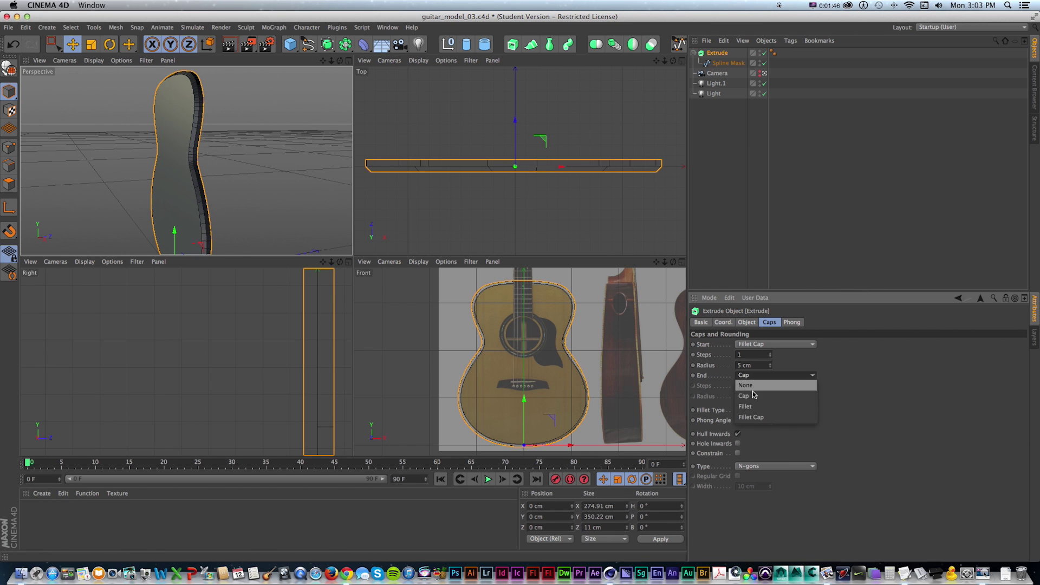
left_click(753, 419)
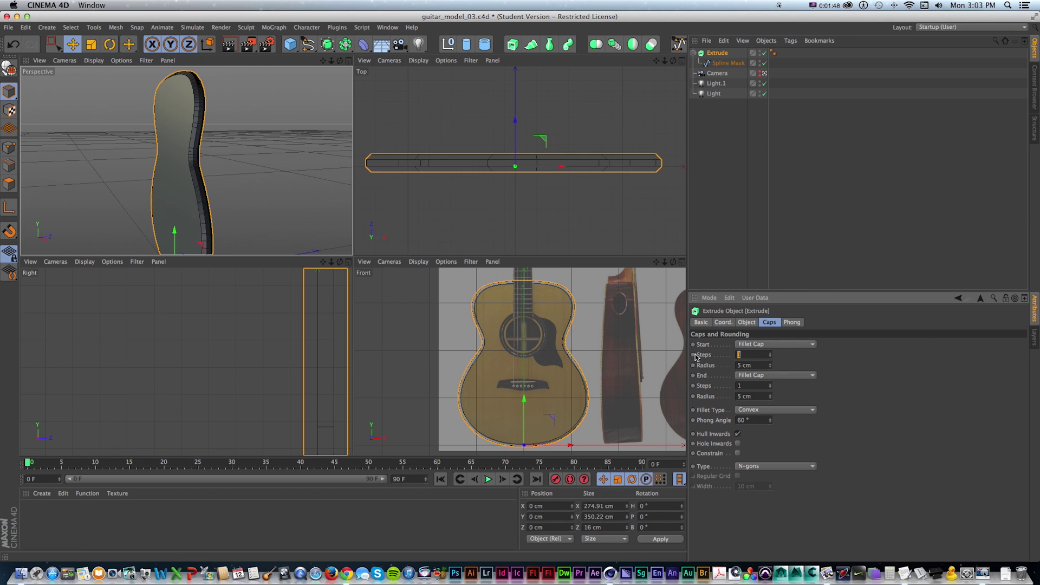
Give the extrusion's start and end fillets a 1 cm radius with 1 step each.
key("Tab")
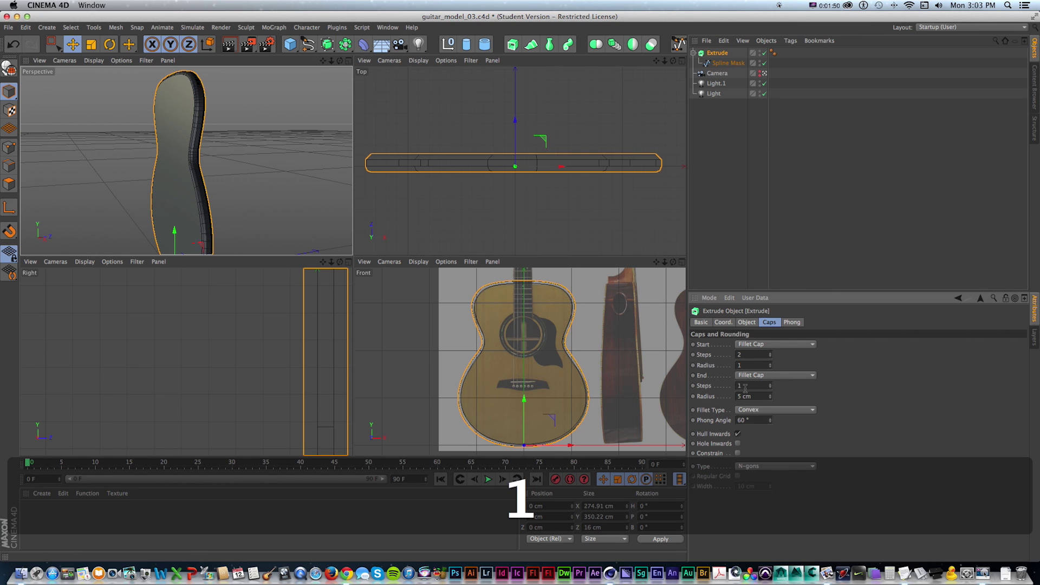
type("2")
key("Return")
key("super+z")
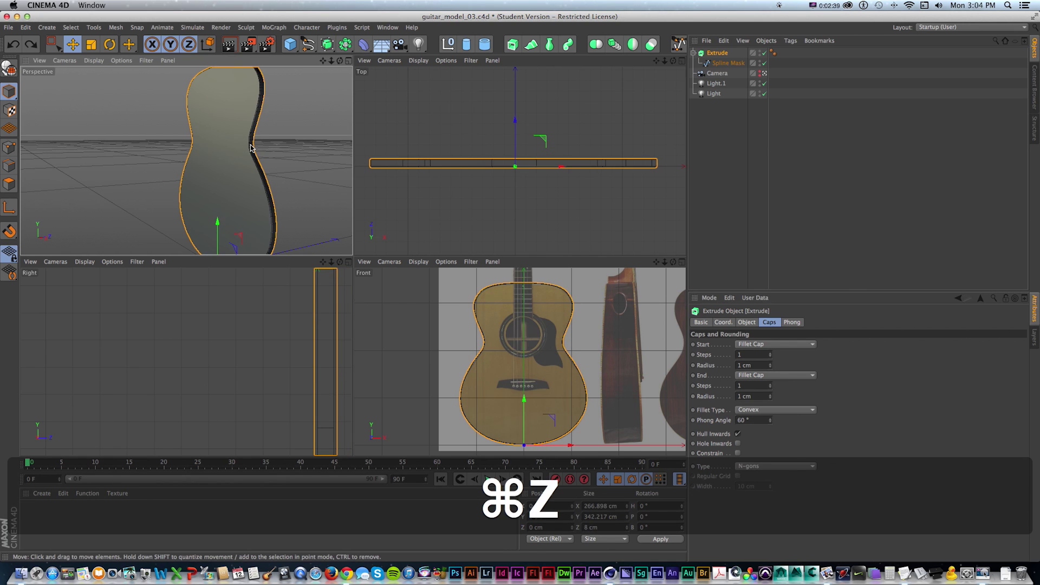
Set the extrusion's cap type to Quadrangles.
scroll(276, 146, "down", 1)
key("1")
left_click_drag(276, 146, 265, 141)
left_click(771, 465)
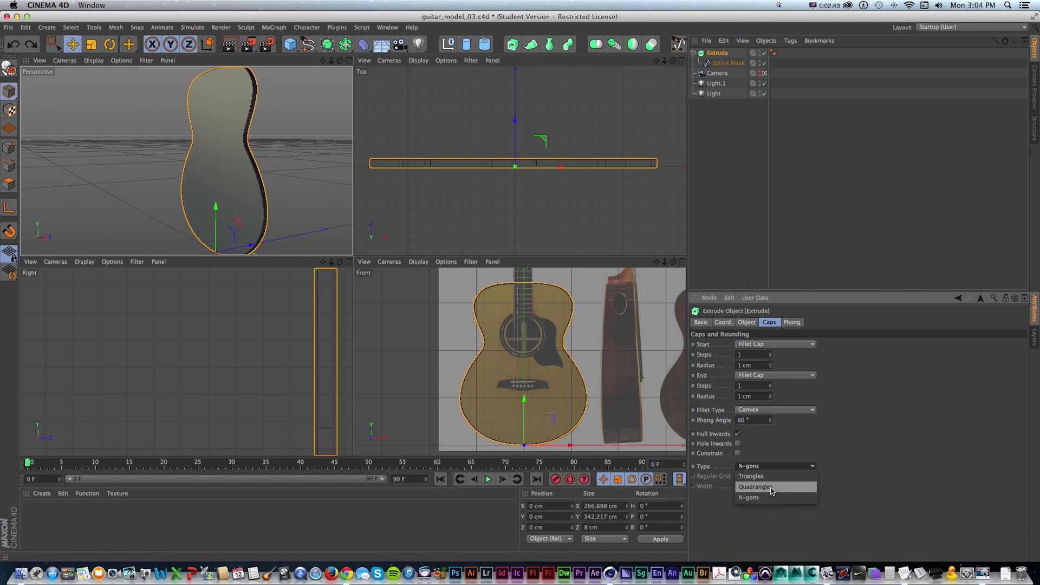
left_click(772, 486)
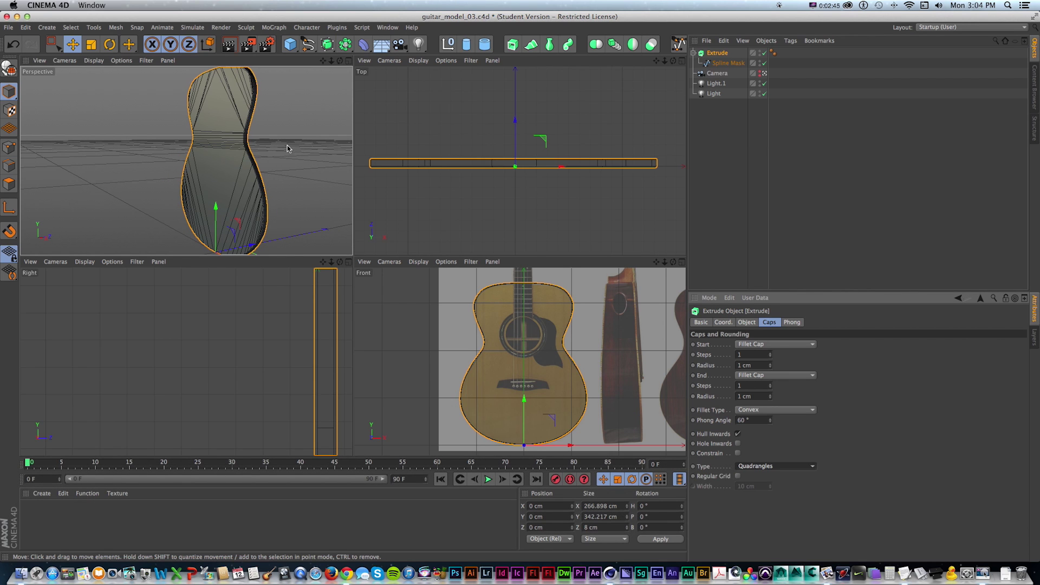
Duplicate the body extrusion and move the copy back to about 66 cm in Z.
key("1")
left_click_drag(573, 105, 577, 129)
left_click_drag(715, 55, 718, 53, "super")
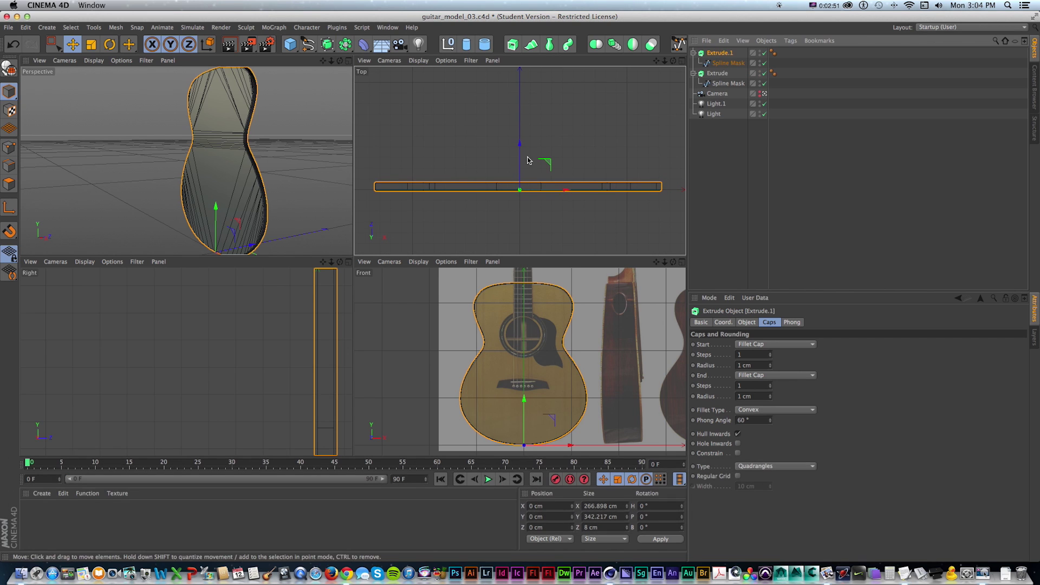
left_click_drag(524, 166, 531, 97)
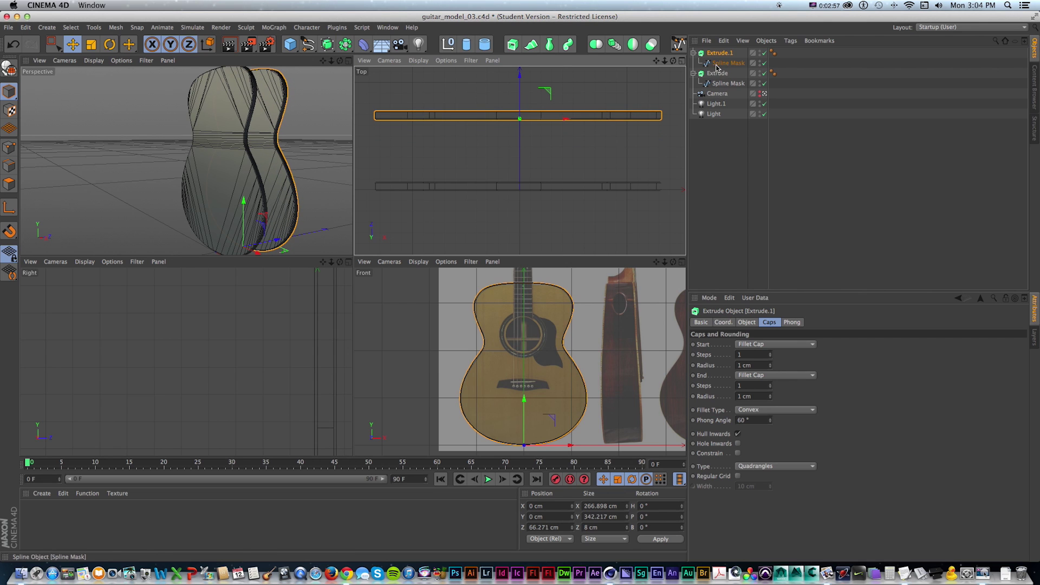
Duplicate the rear extrusion and move the copy midway between the other two, to about 33 cm in Z.
key("super")
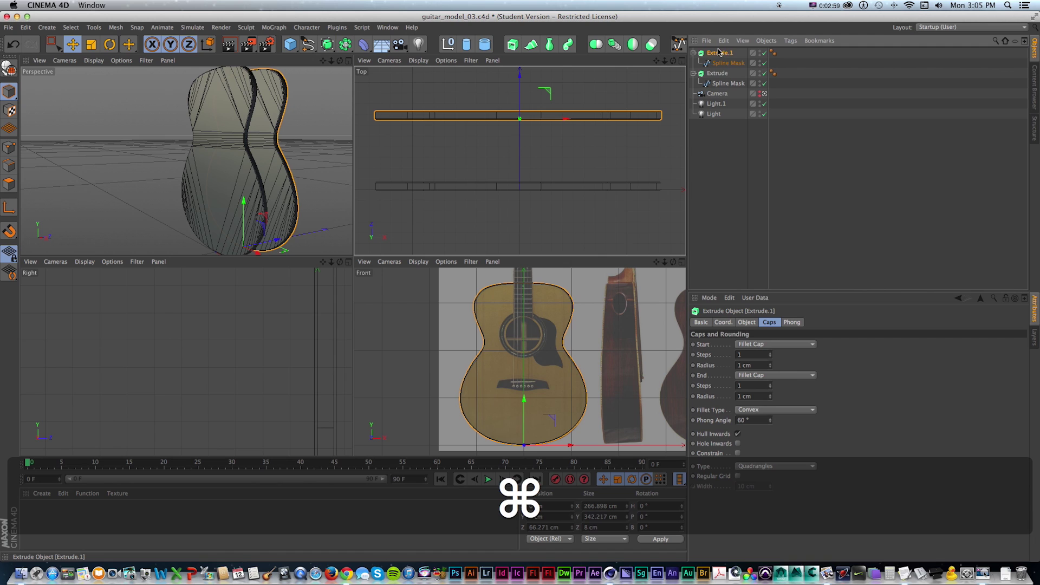
left_click_drag(723, 51, 720, 54, "super")
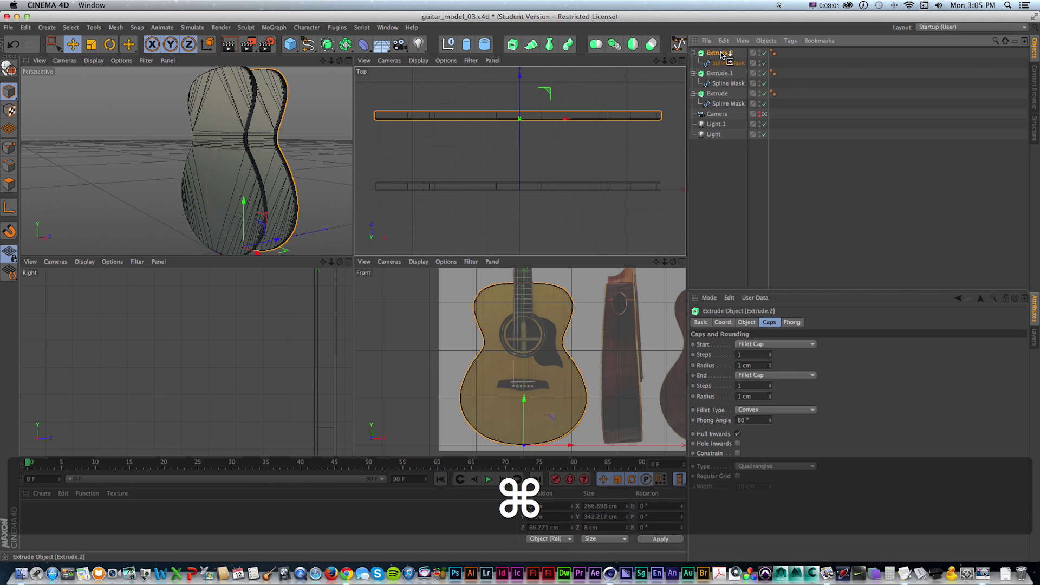
left_click_drag(521, 87, 521, 123)
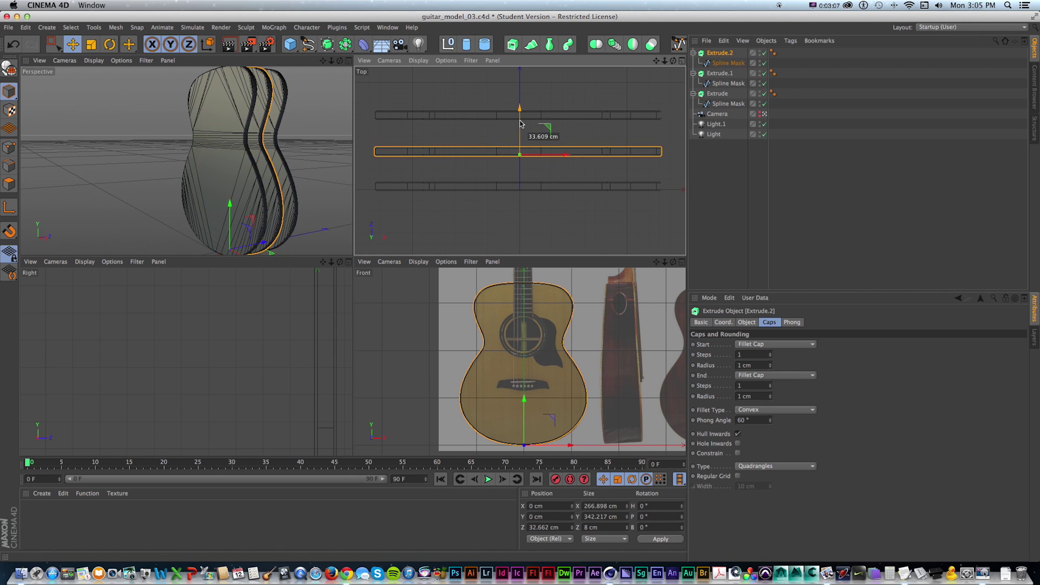
Set the rear extrusion's start and end caps to None, with the other two extrusions disabled only during the edit.
left_click(720, 73)
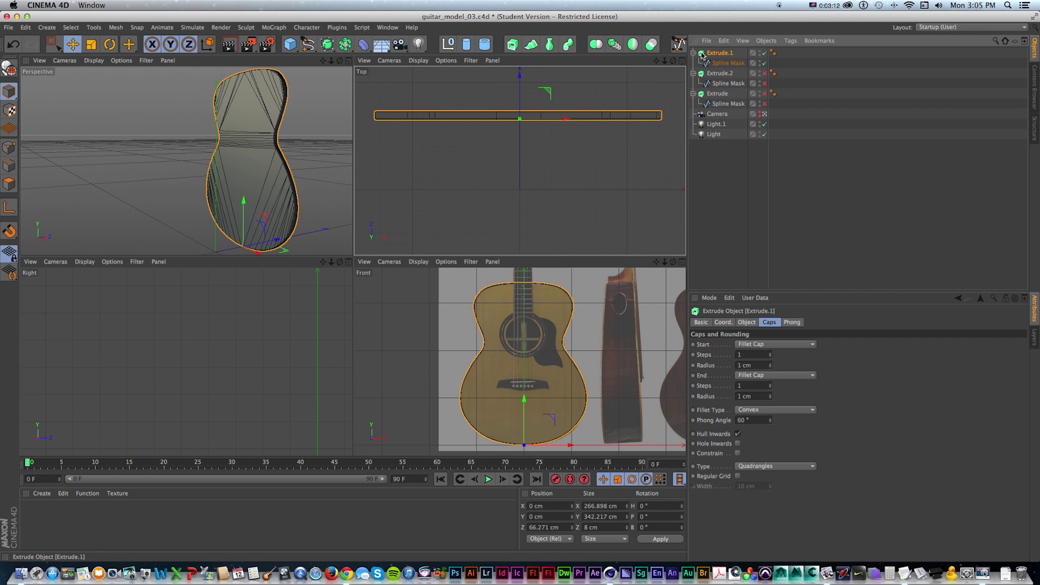
left_click(774, 346)
left_click(765, 354)
left_click(752, 377)
left_click(755, 384)
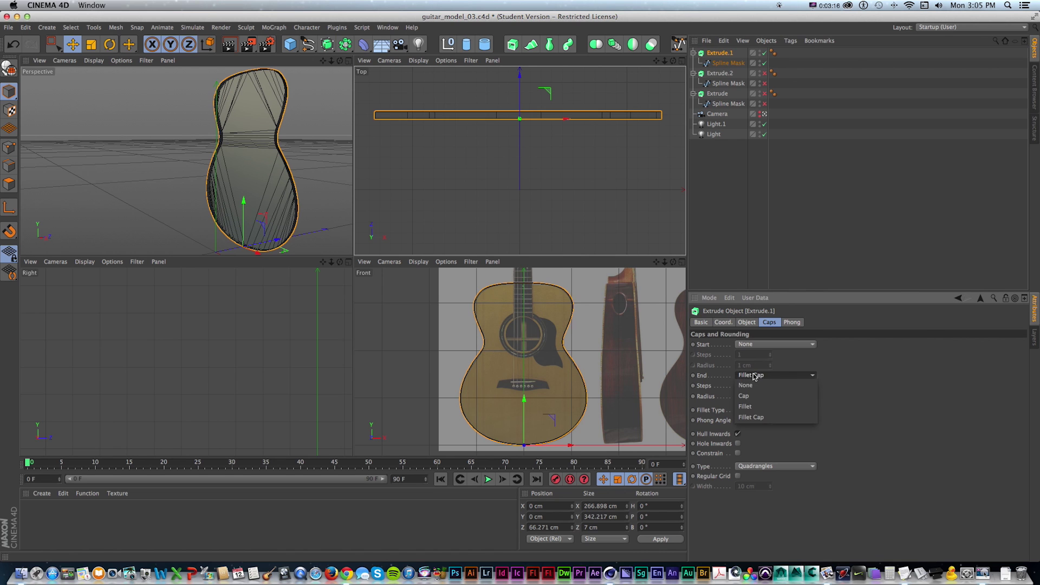
left_click_drag(304, 146, 369, 125, "alt")
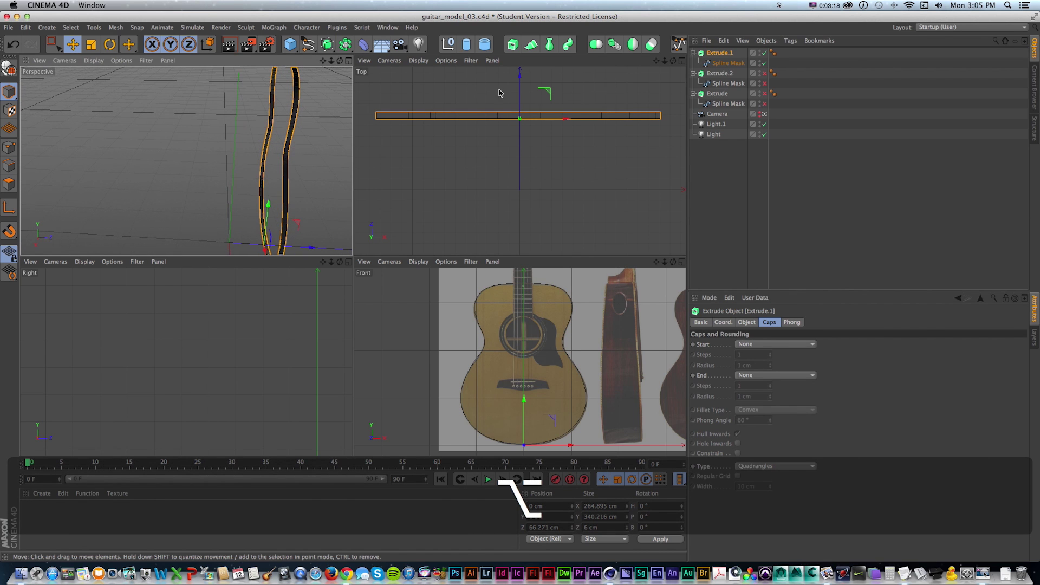
left_click(764, 73)
left_click(765, 93)
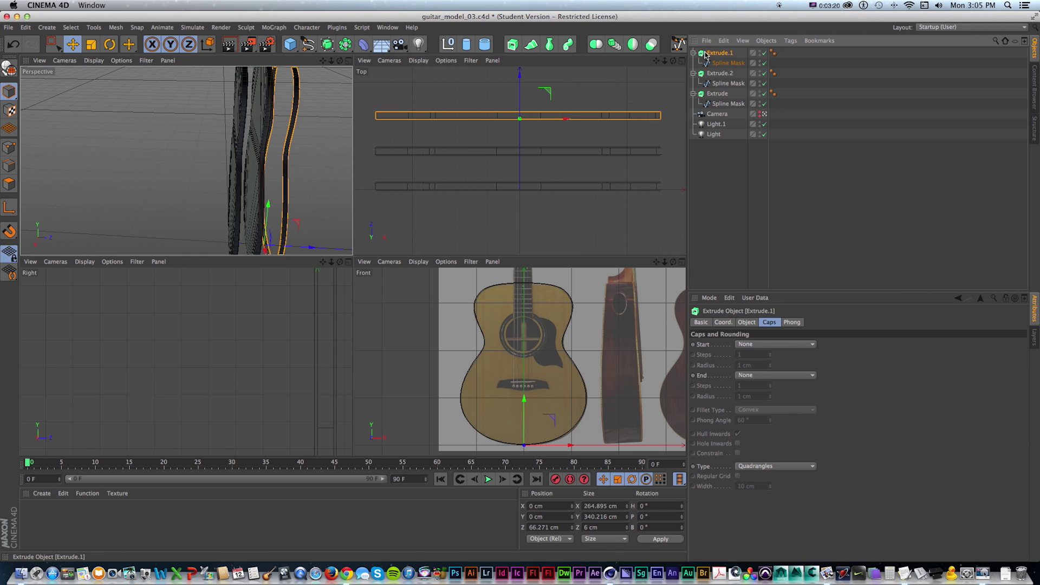
key("super+z")
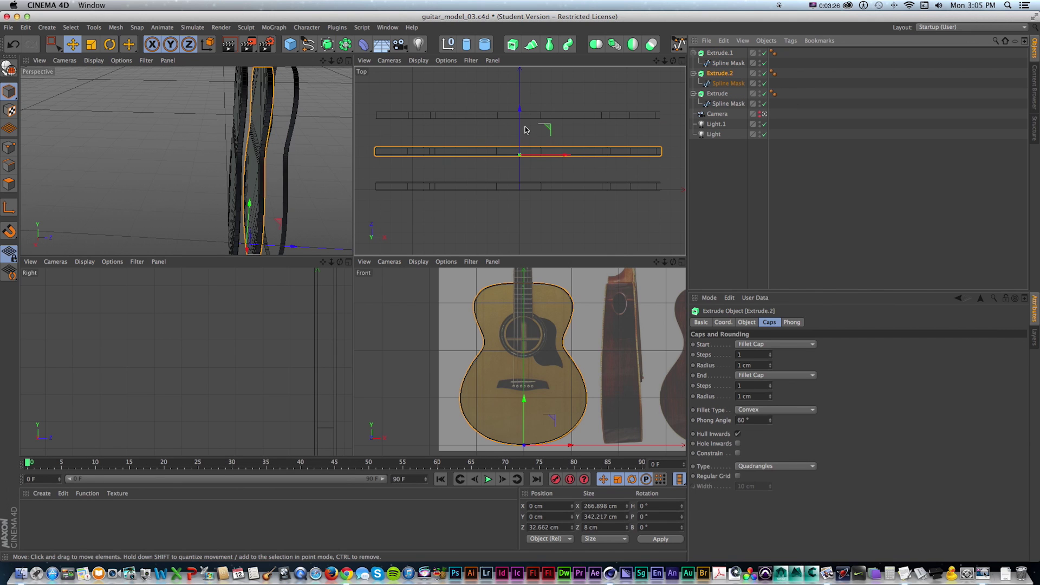
Set the middle extrusion's Z movement to 40 cm and move it forward against the front piece, to about 8.5 cm in Z.
left_click(752, 322)
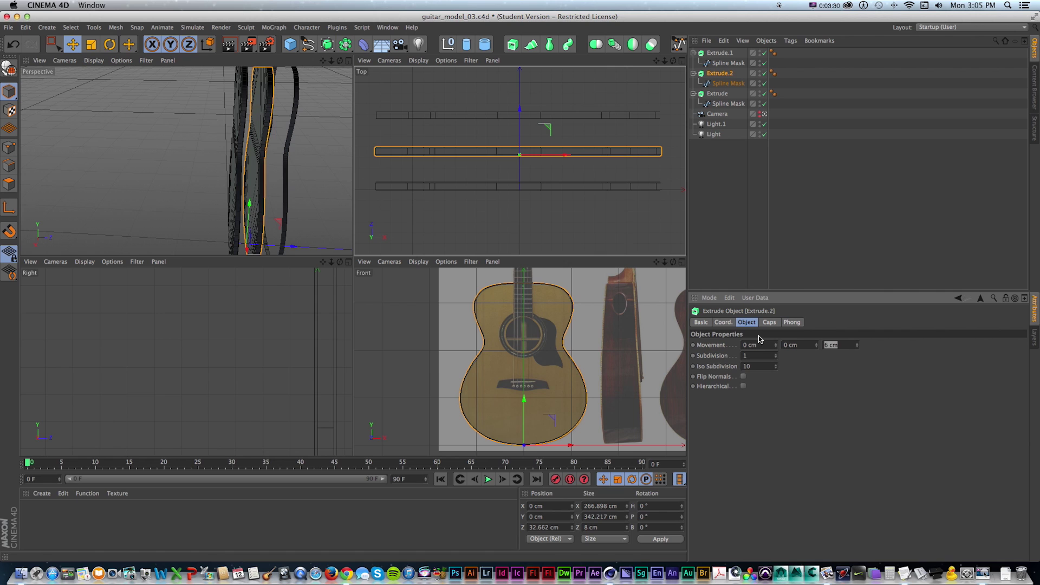
key("super+z")
key("shift+super+z")
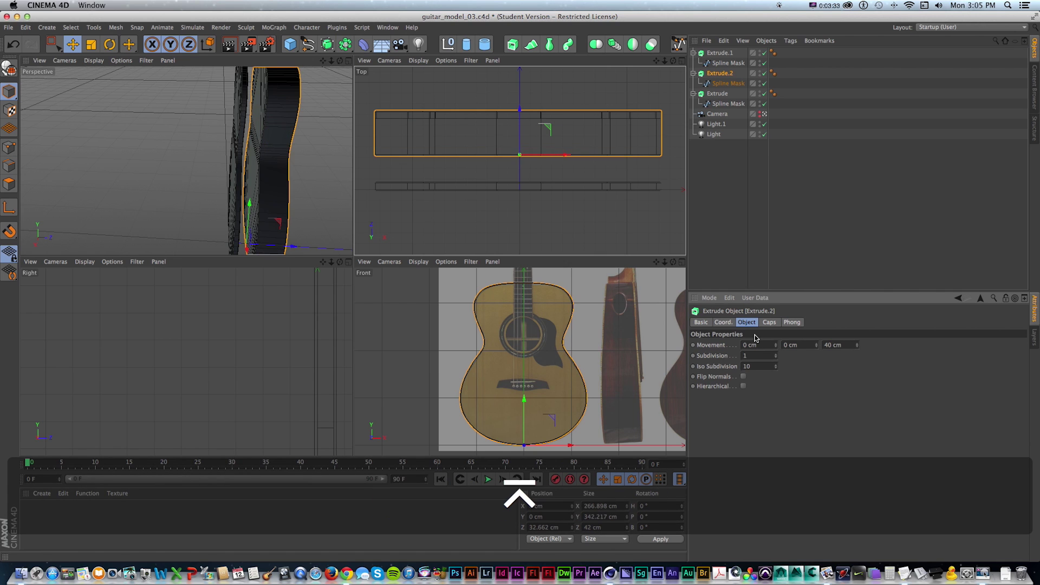
left_click_drag(522, 117, 509, 176)
scroll(530, 165, "up", 4)
Move the rear extrusion forward until it meets the middle piece, at about 50.3 cm in Z.
left_click(721, 53)
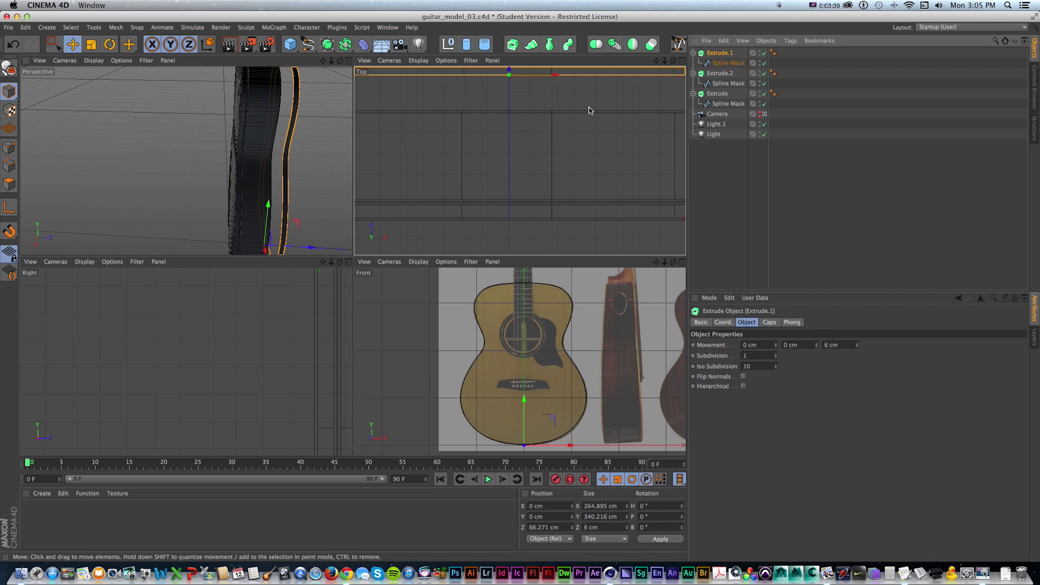
key("1")
left_click_drag(590, 112, 592, 138)
left_click_drag(510, 82, 510, 109)
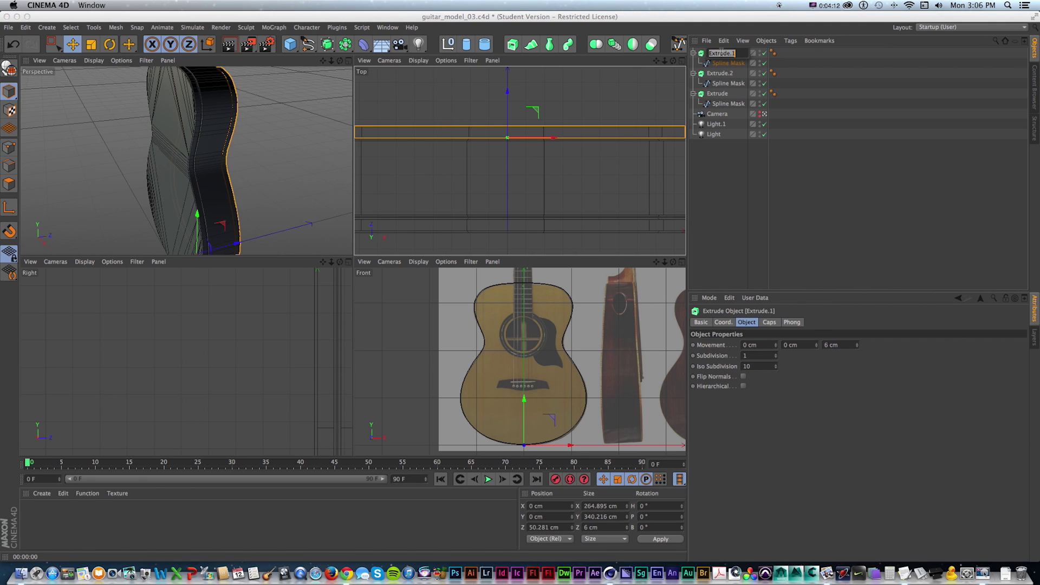
Rename the three extrusions back, middle and front according to their position in the body.
double_click(720, 53)
type("back")
key("Return")
double_click(716, 73)
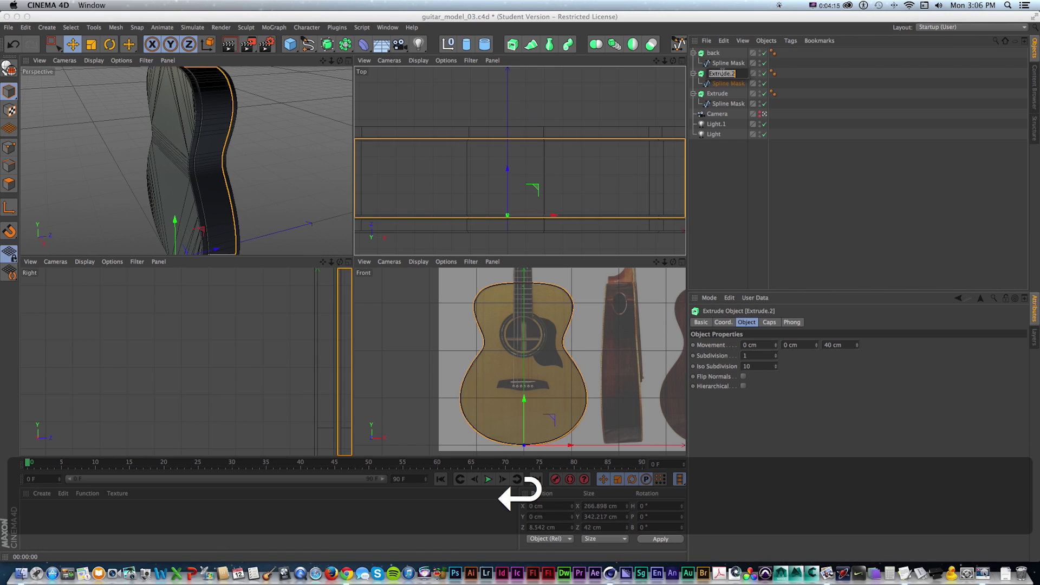
type("middle")
key("Return")
double_click(716, 94)
type("front")
key("Return")
Fine-tune the back piece to about 50.06 cm in Z and render a preview of the body in the Perspective view.
scroll(537, 187, "up", 2)
left_click_drag(499, 212, 502, 213)
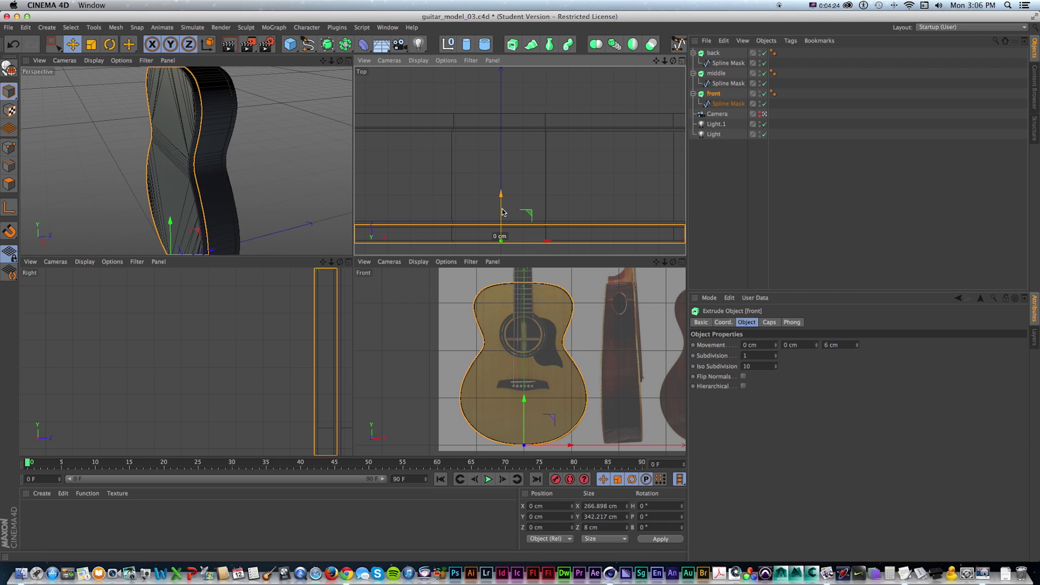
left_click(716, 73)
left_click(708, 54)
left_click_drag(506, 98, 502, 99)
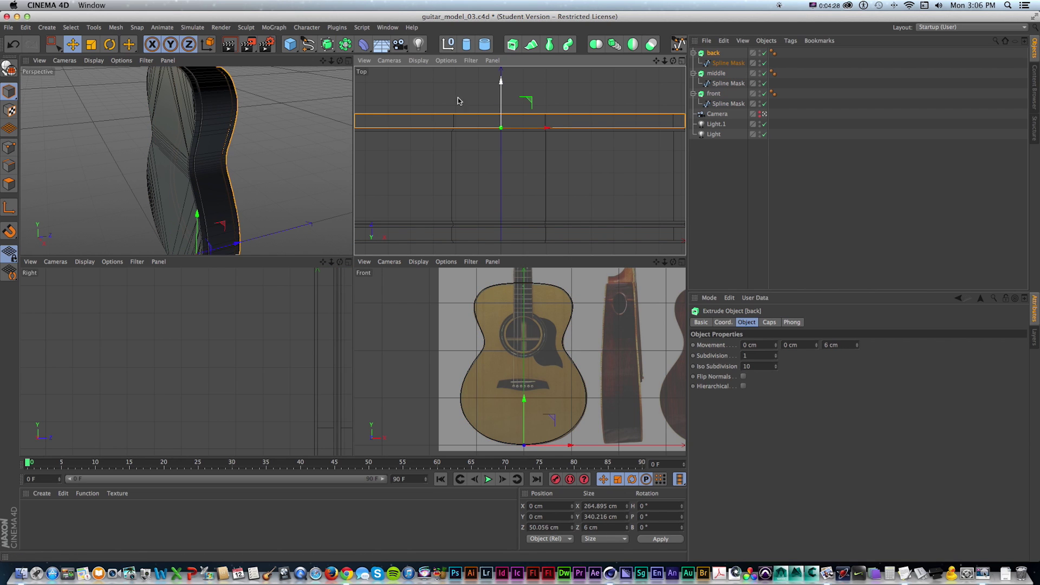
left_click(205, 144)
key("super+r")
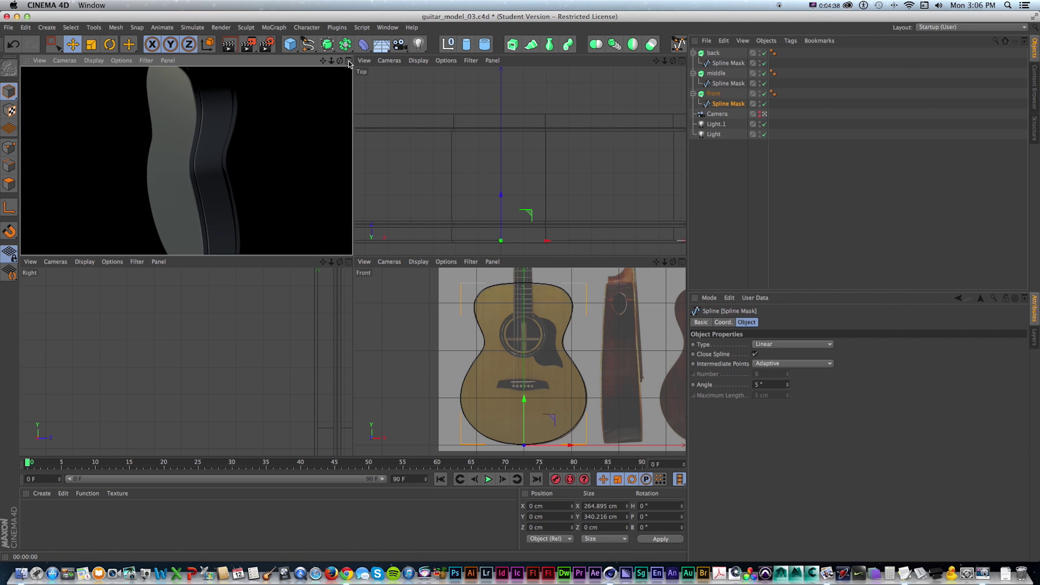
Add a cylinder primitive to the scene for cutting the guitar's sound hole.
scroll(549, 344, "down", 1)
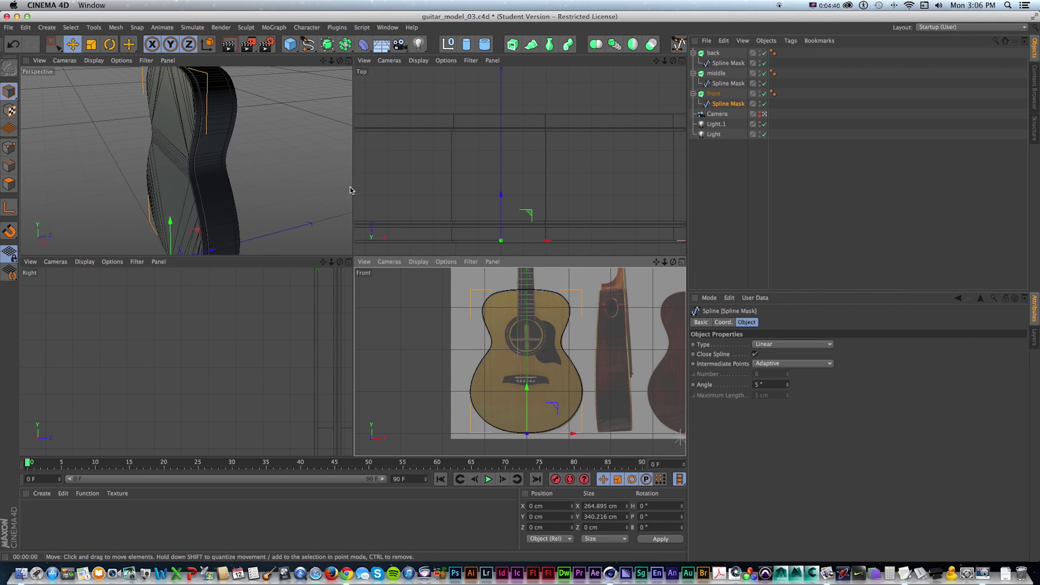
scroll(613, 352, "up", 6)
middle_click_drag(613, 352, 538, 348, "alt")
scroll(490, 345, "down", 3)
key("1")
left_click_drag(427, 338, 598, 390)
left_click(290, 44)
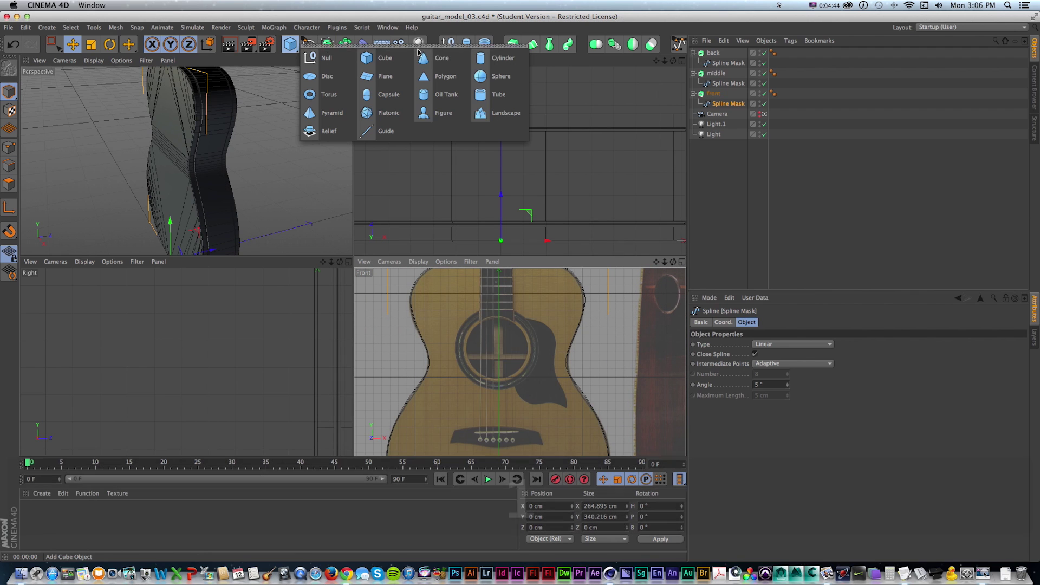
left_click(499, 57)
Rotate the cylinder 90° in pitch, centre it over the reference sound hole at about Y 233.2 cm, and scale it to about 78.8 cm across.
key("1")
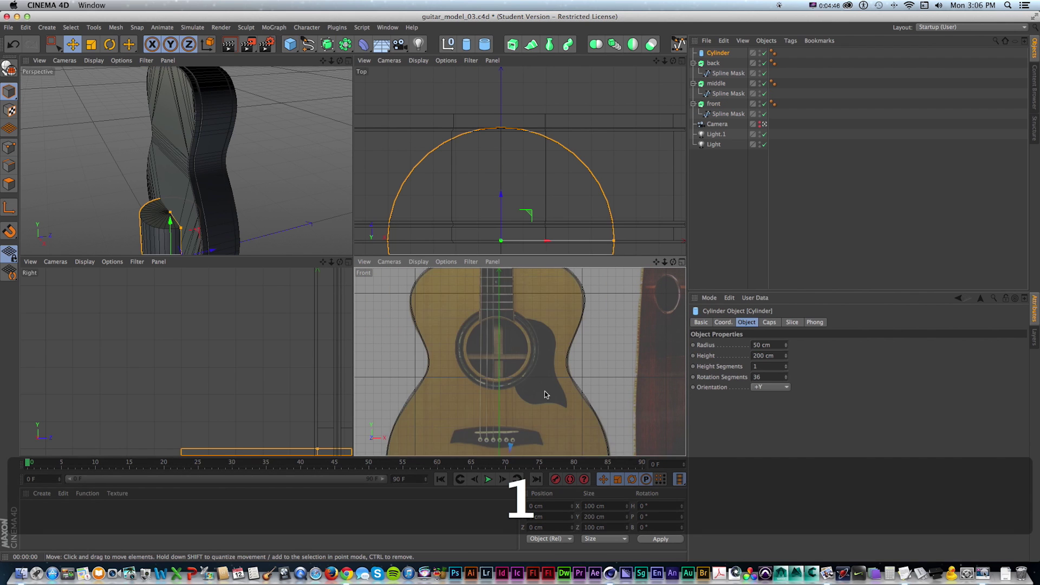
left_click_drag(544, 394, 553, 331)
key("r")
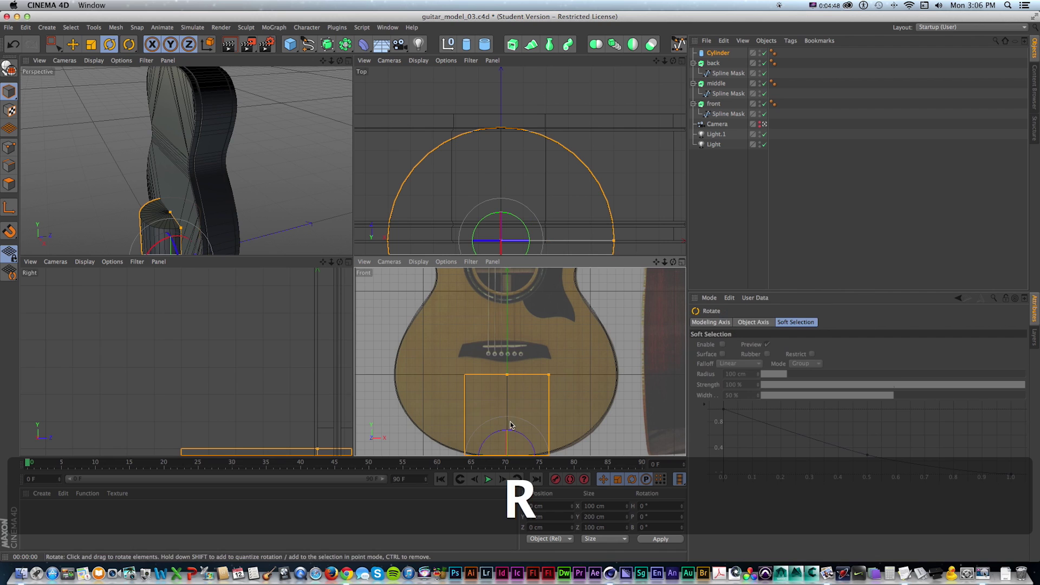
left_click_drag(505, 440, 509, 297, "shift")
key("e")
key("1")
left_click_drag(509, 298, 556, 365)
scroll(514, 335, "up", 4)
key("t")
key("e")
scroll(526, 195, "down", 5)
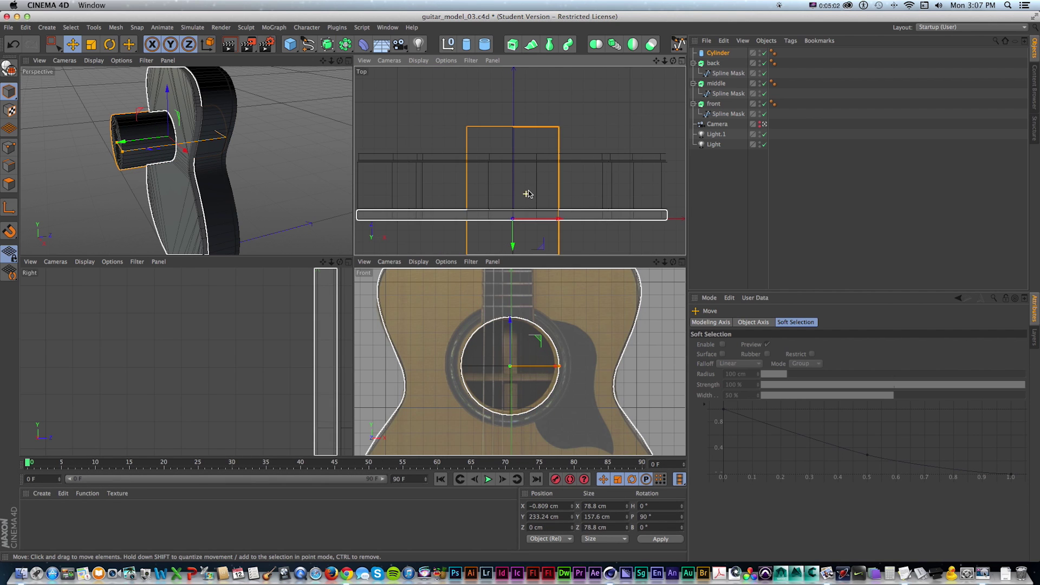
Move the cylinder forward to about -32.6 cm in Z so it passes through the front piece.
key("1")
left_click_drag(528, 189, 516, 217)
left_click_drag(186, 153, 260, 167, "alt")
Create a Boole and place the front extrusion and the cylinder inside it, with front first, to cut the sound hole.
key("1")
left_click_drag(345, 45, 485, 57)
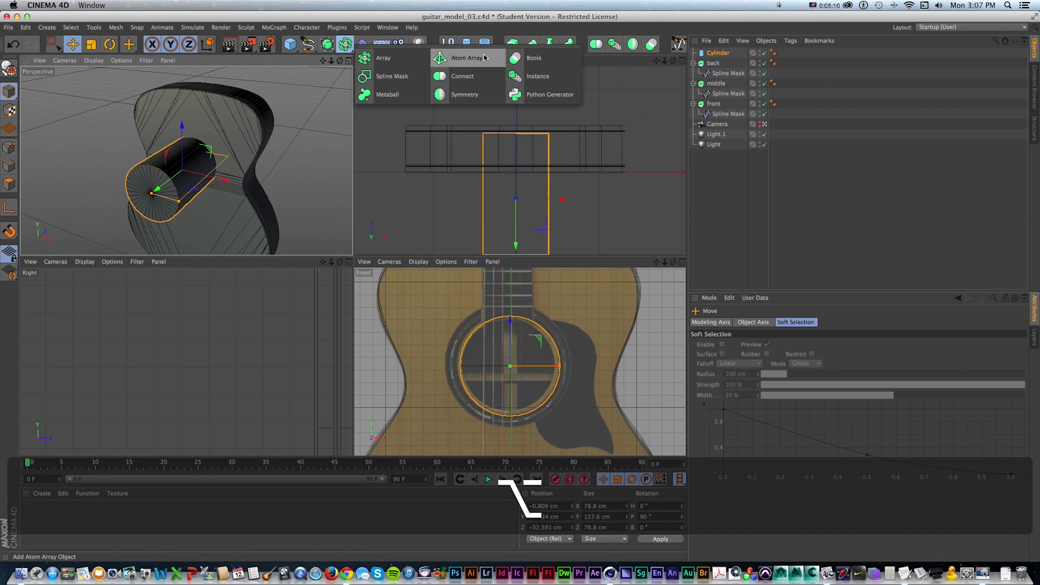
left_click(534, 58)
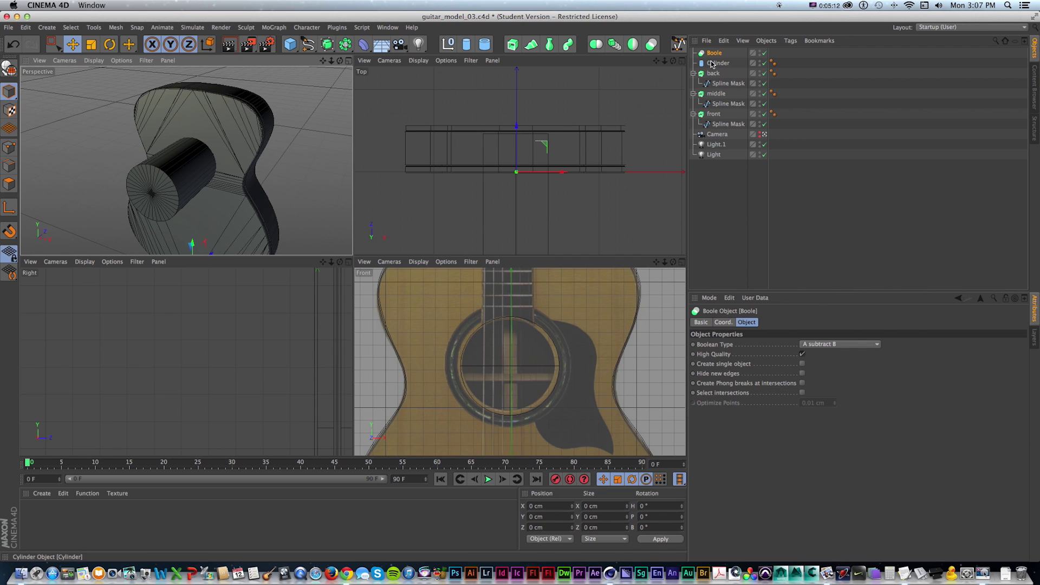
left_click(694, 73)
left_click_drag(714, 56, 715, 54)
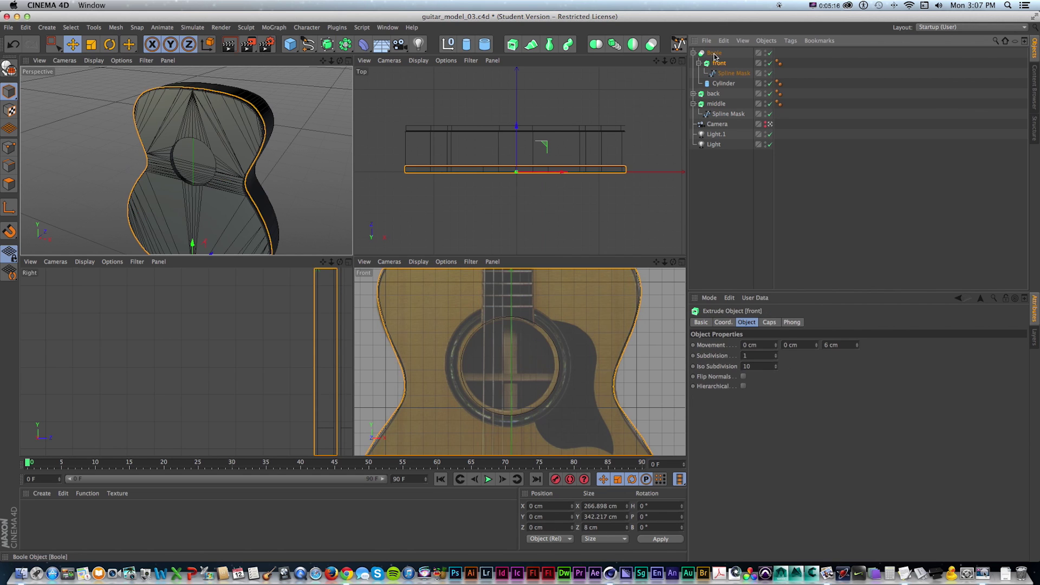
Inspect the cut sound hole and body from several angles with preview renders of the Perspective view.
left_click_drag(287, 187, 251, 181, "alt")
left_click_drag(290, 147, 278, 155, "alt")
key("super+r")
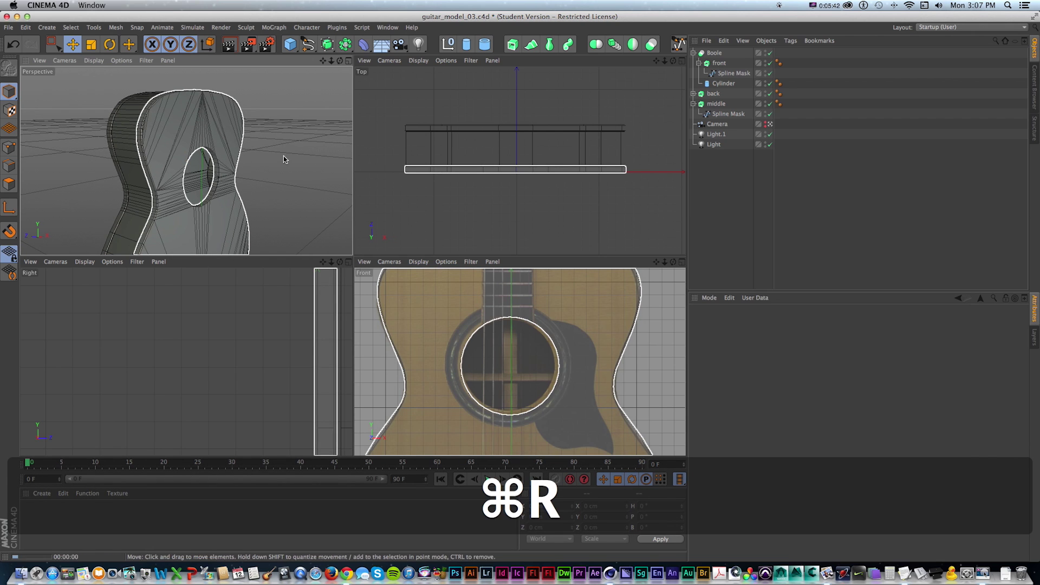
left_click_drag(239, 160, 200, 173, "alt")
key("super+r")
left_click(173, 159)
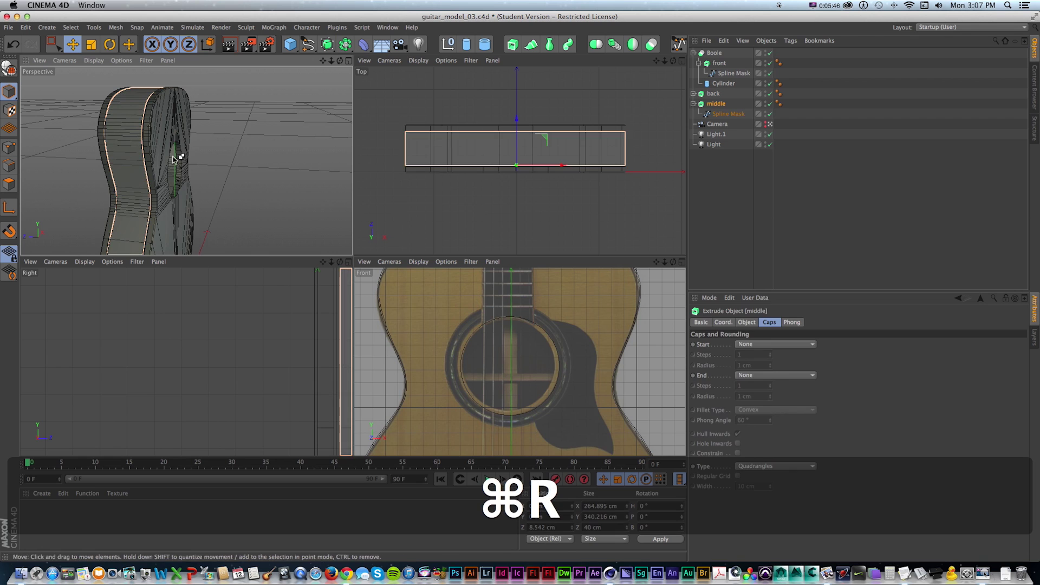
left_click(233, 137)
key("super+r")
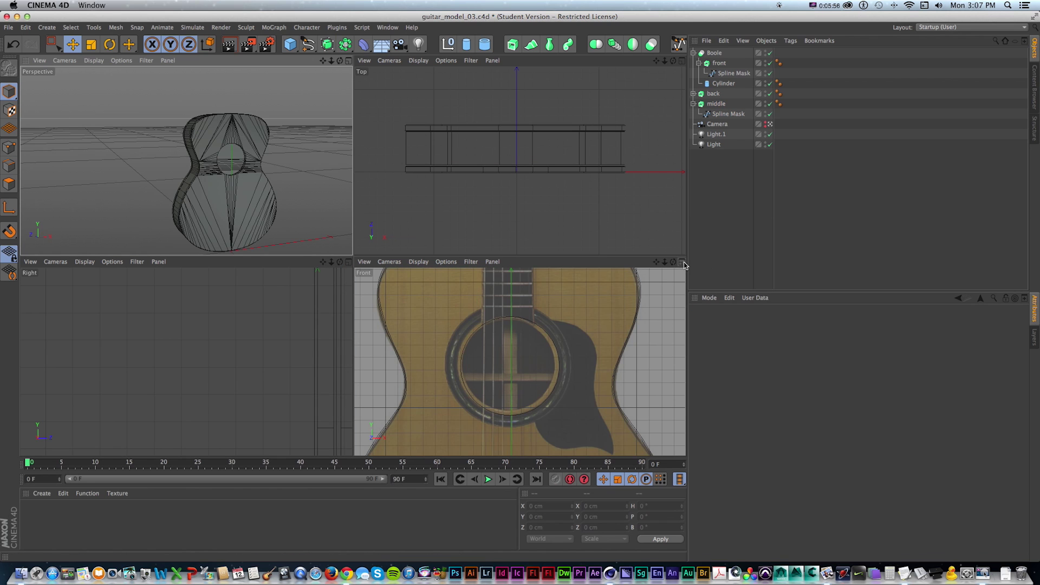
Start a Bezier spline in the Front view at the fretboard's lower right corner and trace its right edge up to the nut.
left_click(682, 263)
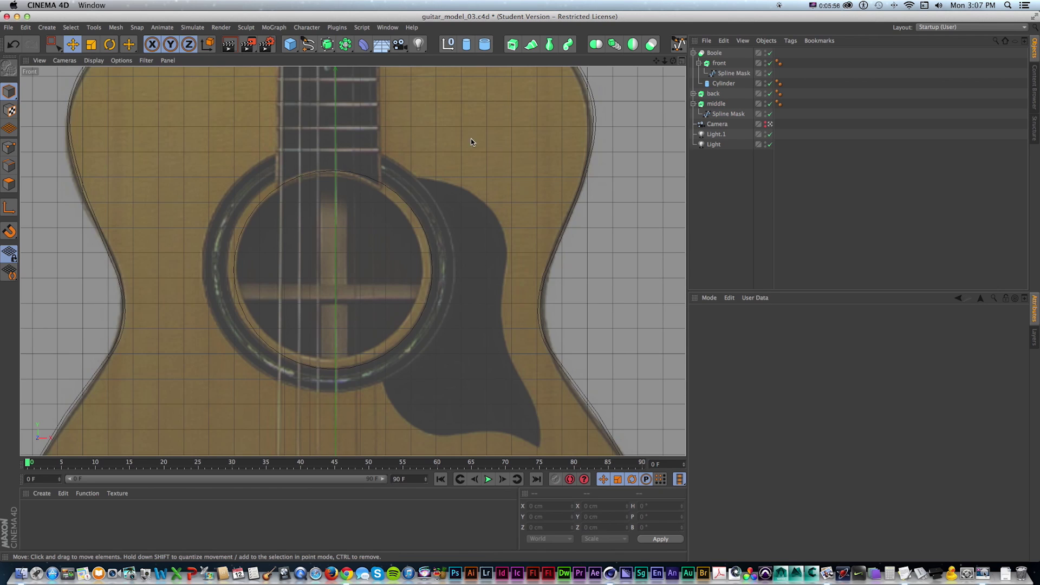
scroll(437, 141, "down", 5)
key("1")
left_click_drag(409, 194, 413, 287)
mouse_move(410, 148)
left_mouse_down()
mouse_move(407, 266)
mouse_move(401, 225)
left_mouse_up()
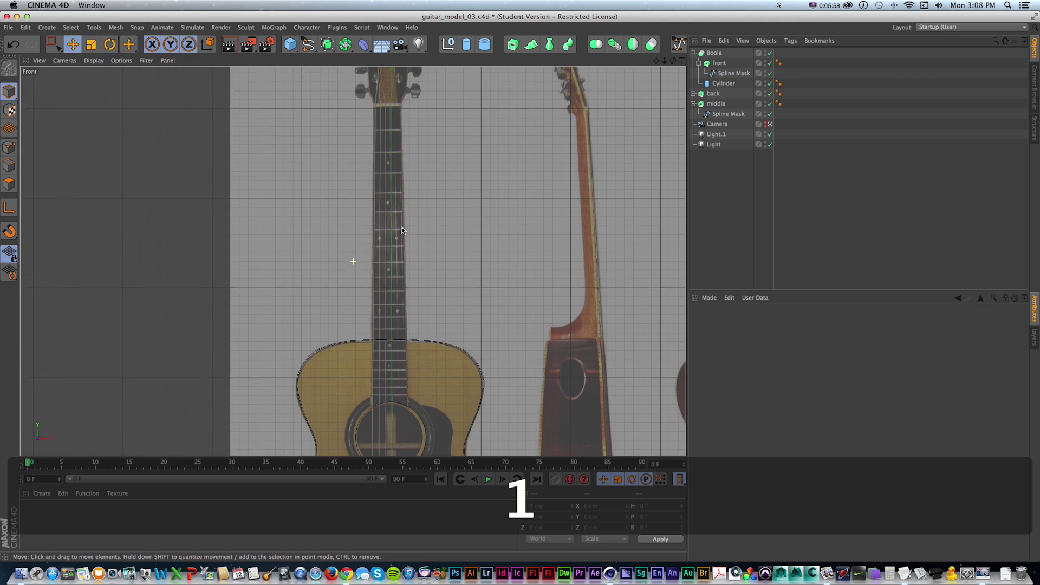
left_click_drag(308, 43, 400, 58)
scroll(413, 395, "up", 3)
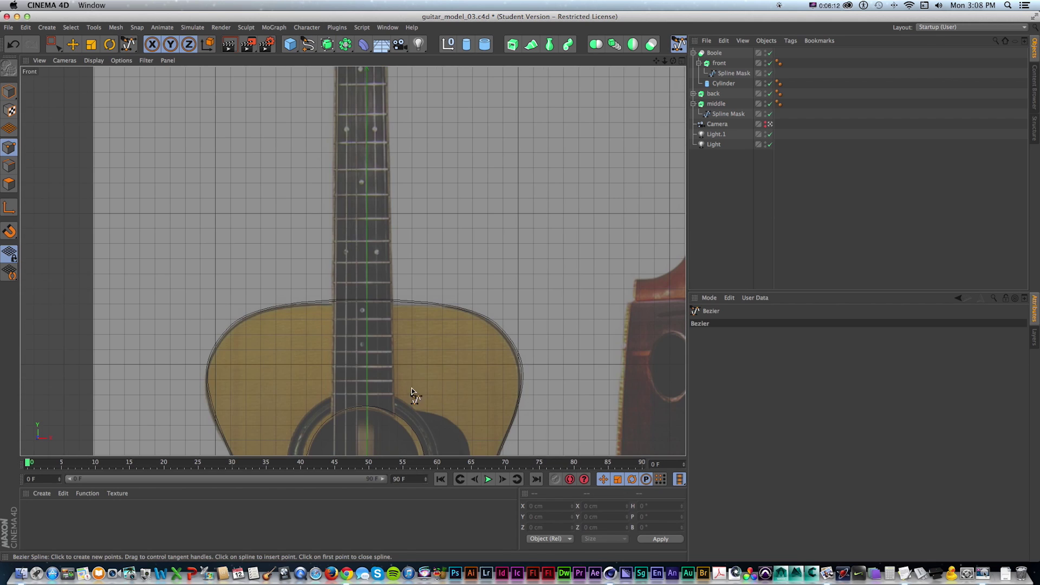
key("1")
left_click_drag(413, 395, 445, 358)
left_click(437, 356)
left_click_drag(429, 133, 410, 350)
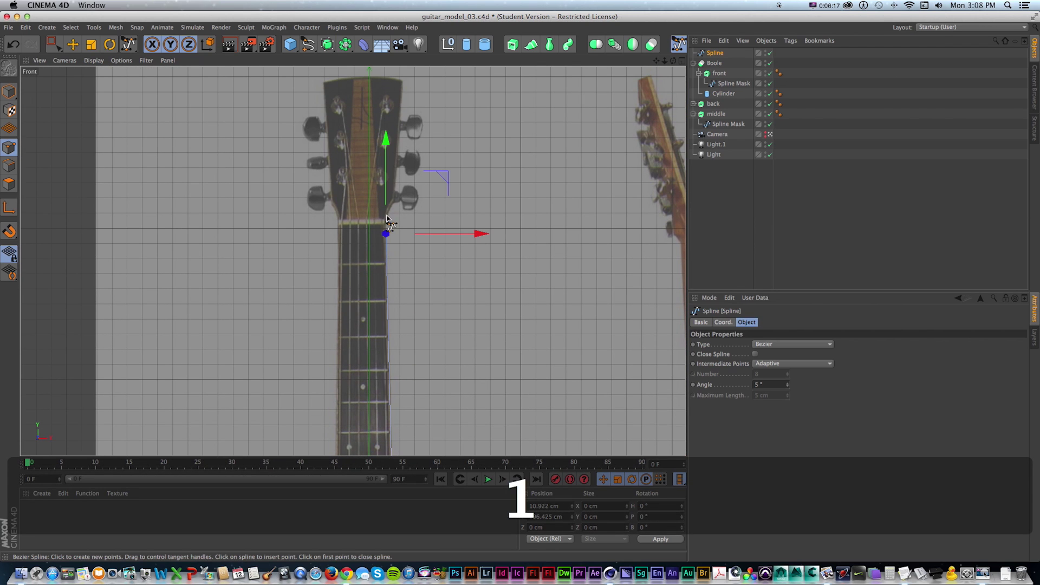
Continue the spline around the headstock, tracing its right side, curved top edge and left side.
left_click(394, 204)
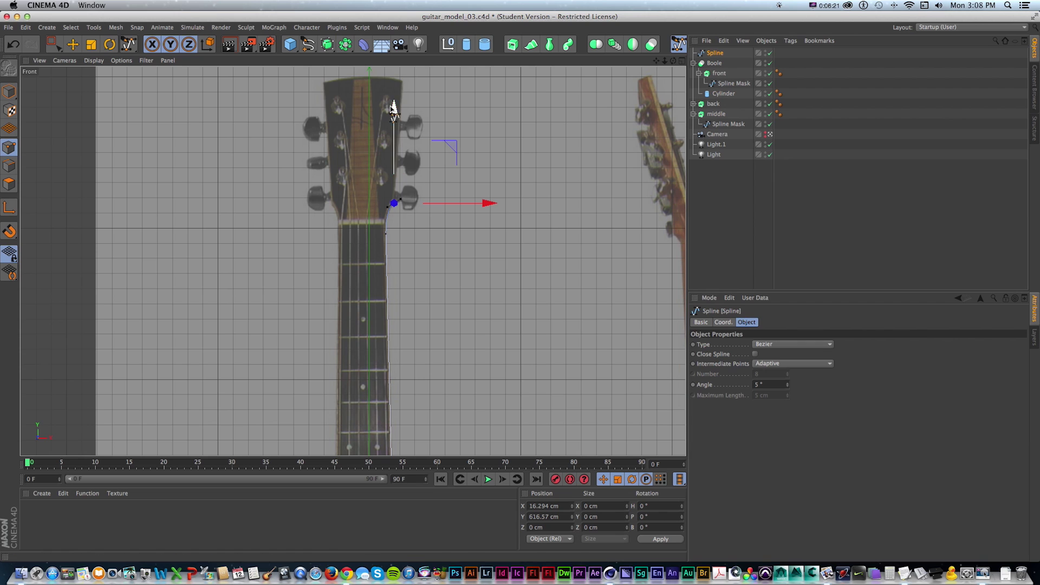
left_click(401, 82)
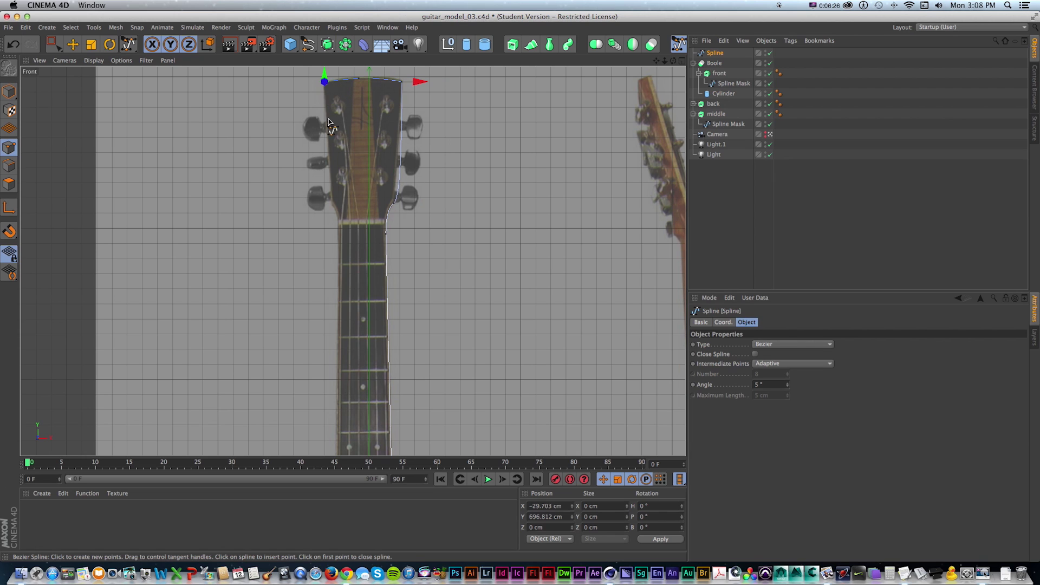
key("super+z")
left_click(331, 200)
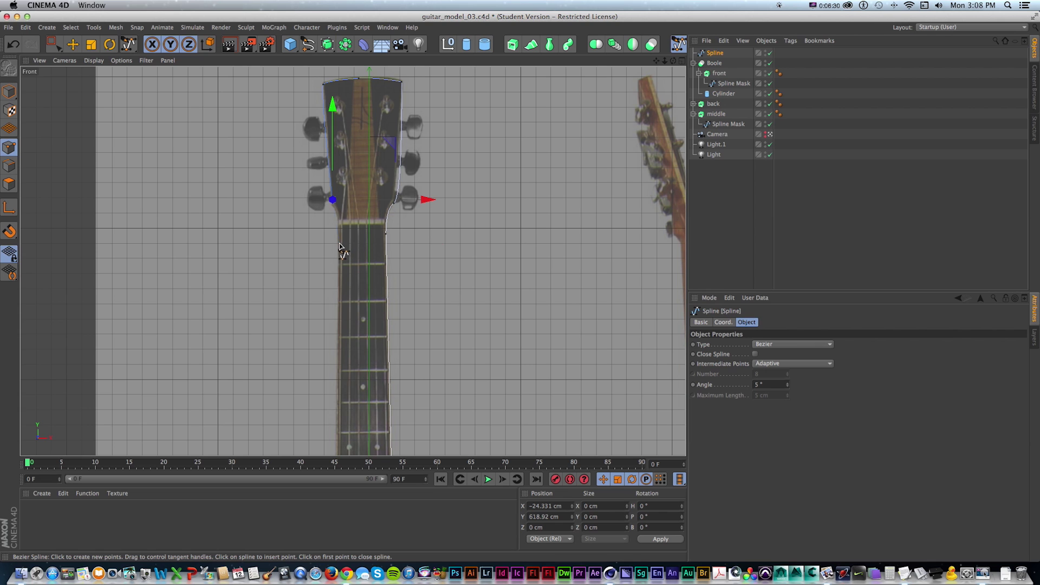
Trace the fretboard's left edge down to the sound hole and close the spline along its curved lower end.
key("1")
left_click_drag(338, 272, 392, 35)
left_click_drag(404, 358, 375, 149)
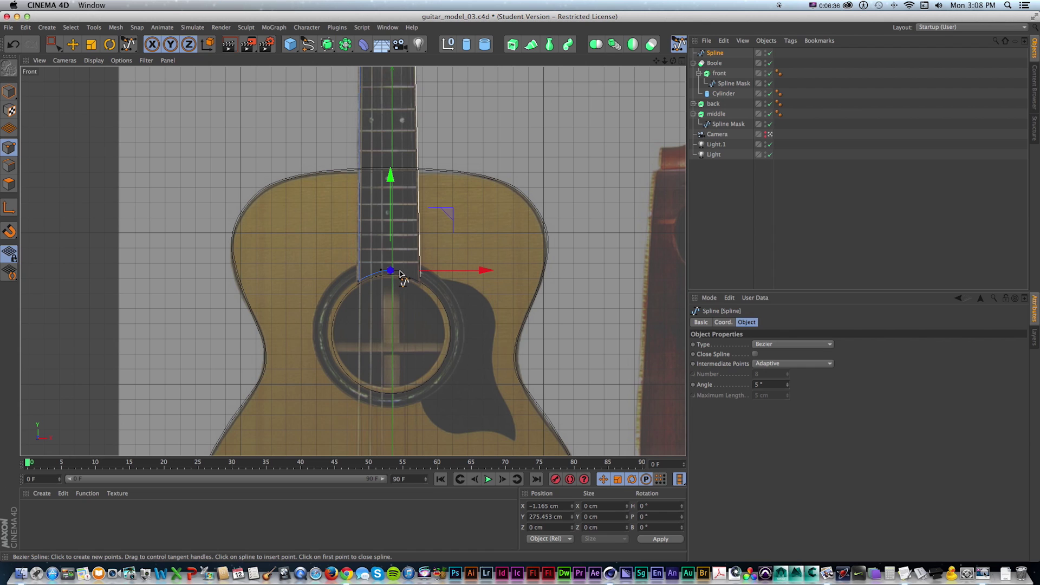
key("cmd+z")
scroll(398, 278, "up", 5)
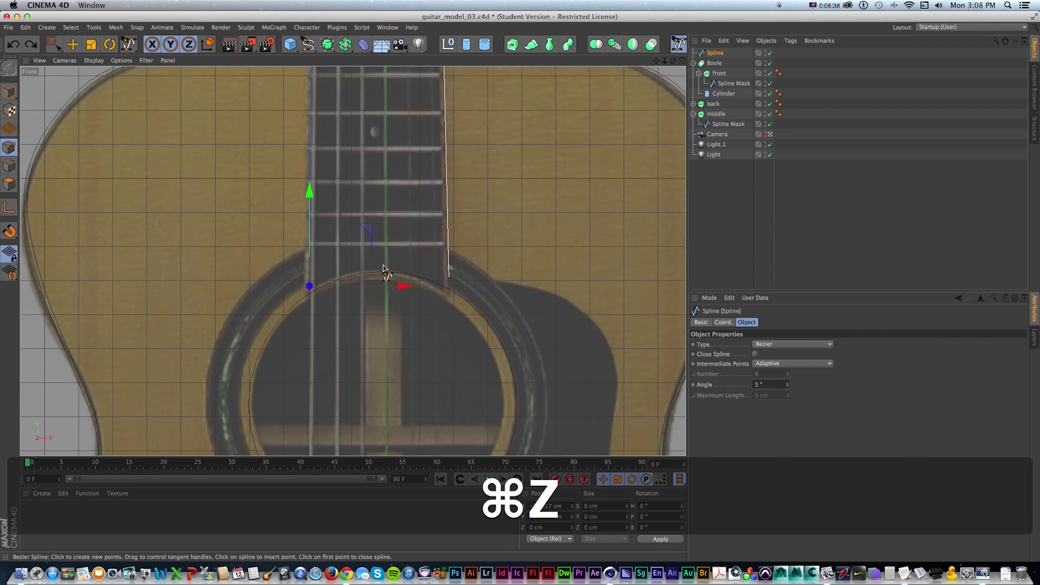
left_click_drag(395, 269, 410, 270)
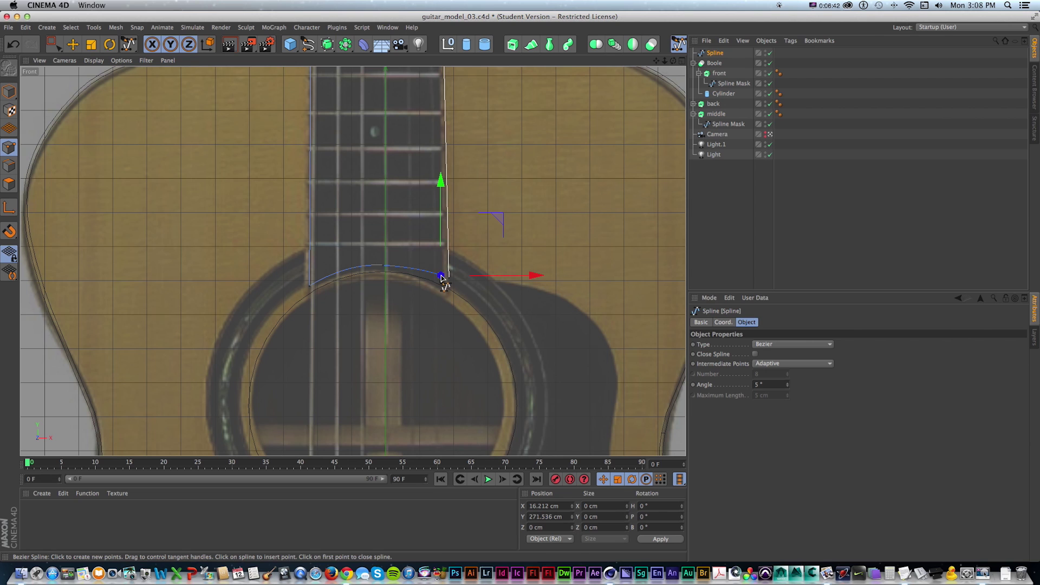
Fine-tune the neck spline's headstock points to follow the reference outline and return to Model mode.
left_click(8, 91)
left_click_drag(472, 180, 460, 226)
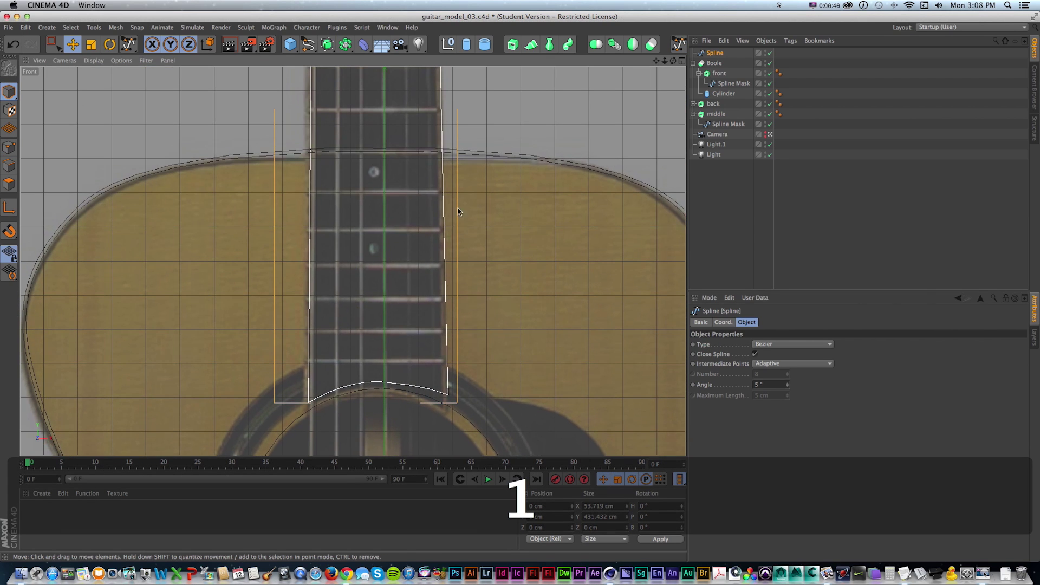
left_click(8, 147)
left_click_drag(493, 145, 427, 365)
left_click_drag(407, 151, 426, 411)
left_click_drag(419, 135, 417, 373)
scroll(405, 257, "down", 1)
left_click_drag(392, 186, 404, 317)
left_click(391, 346)
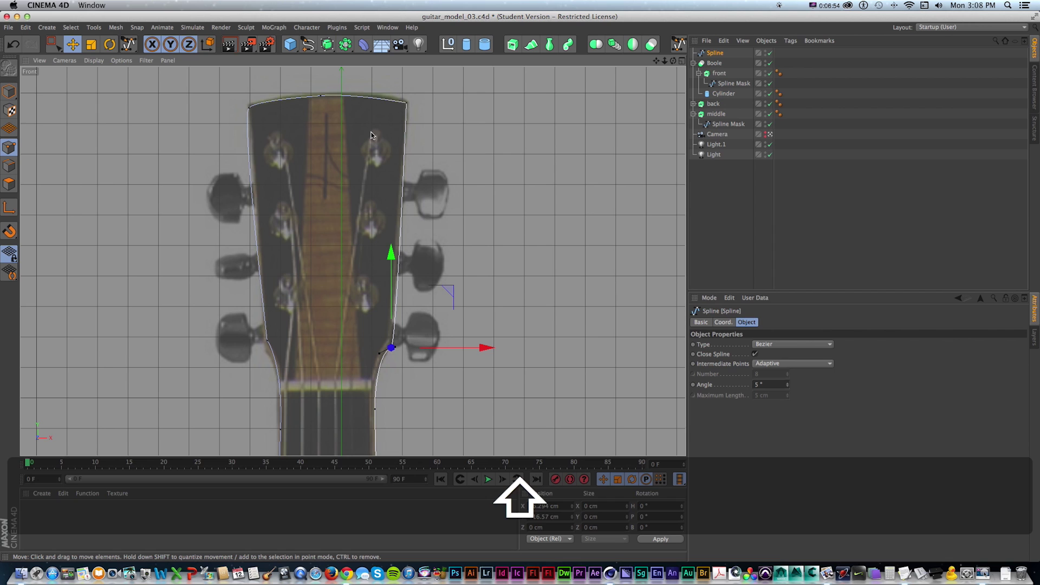
left_click(248, 108)
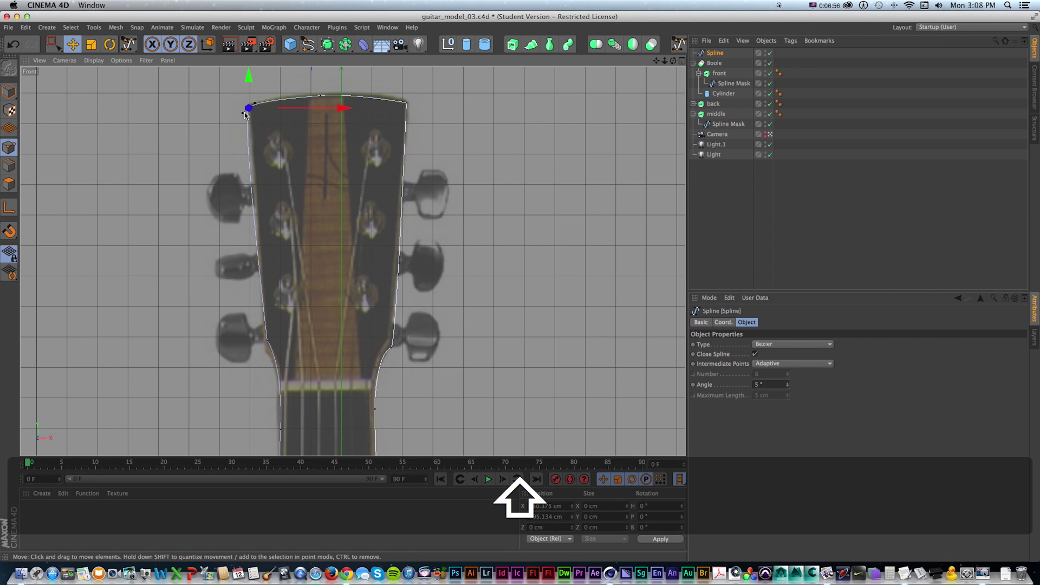
left_click(9, 91)
scroll(145, 107, "down", 5)
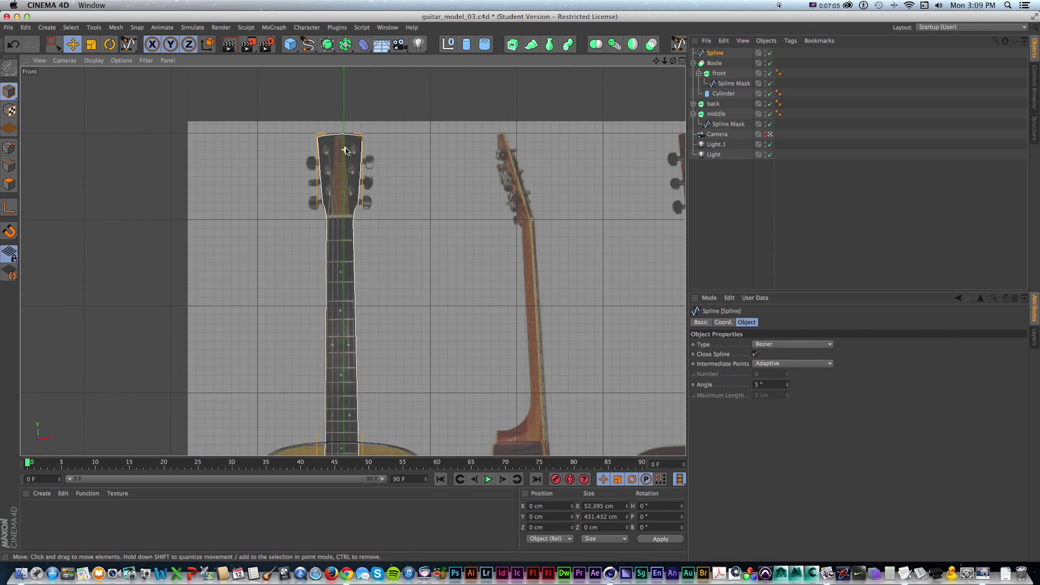
Duplicate the front extrusion outside the Boole and delete the copy's Spline Mask.
left_click(682, 61)
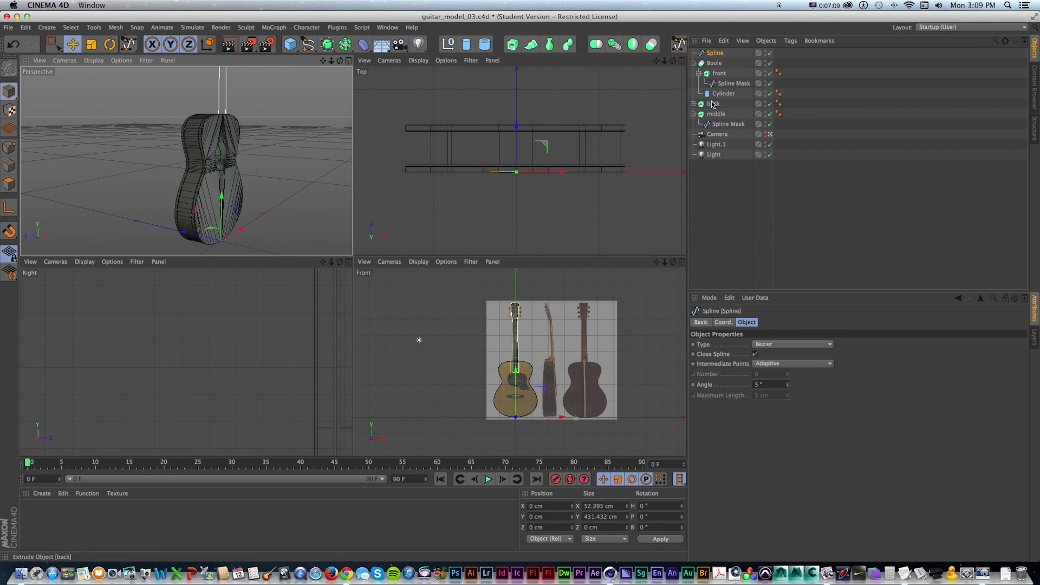
left_click_drag(713, 71, 715, 61)
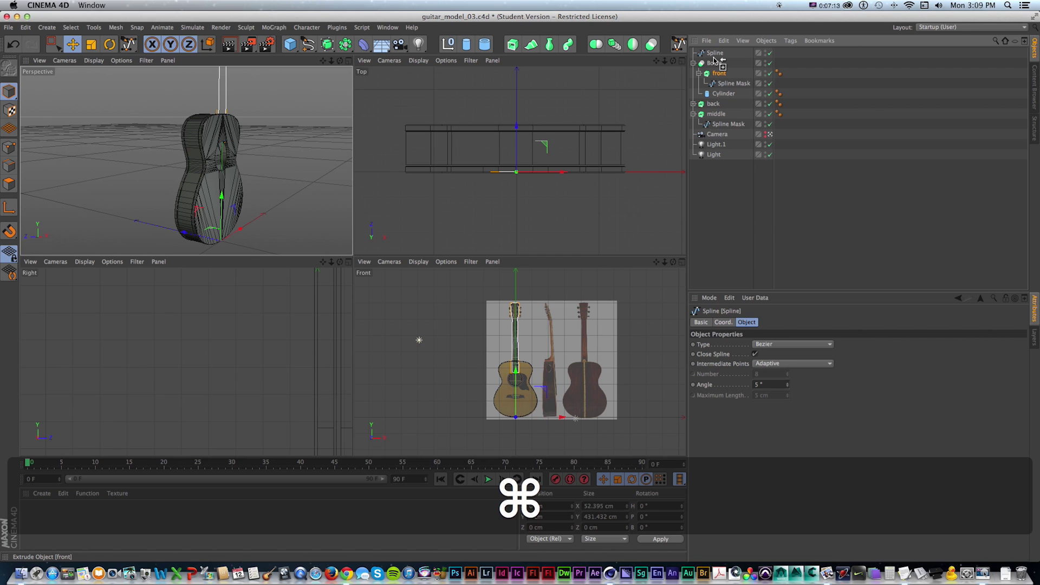
left_click_drag(715, 61, 714, 61, "super")
left_click(715, 72)
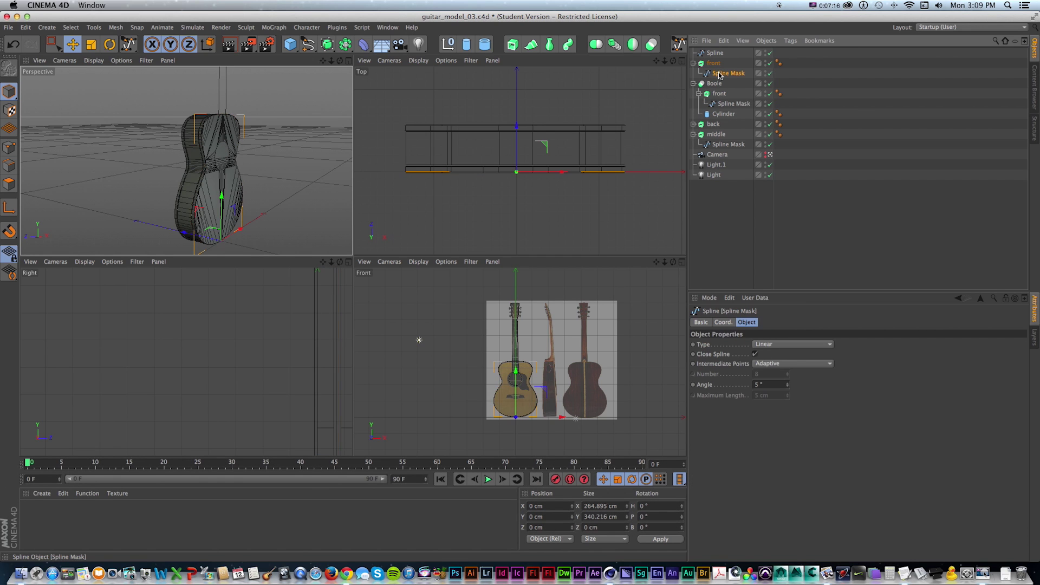
key("Delete")
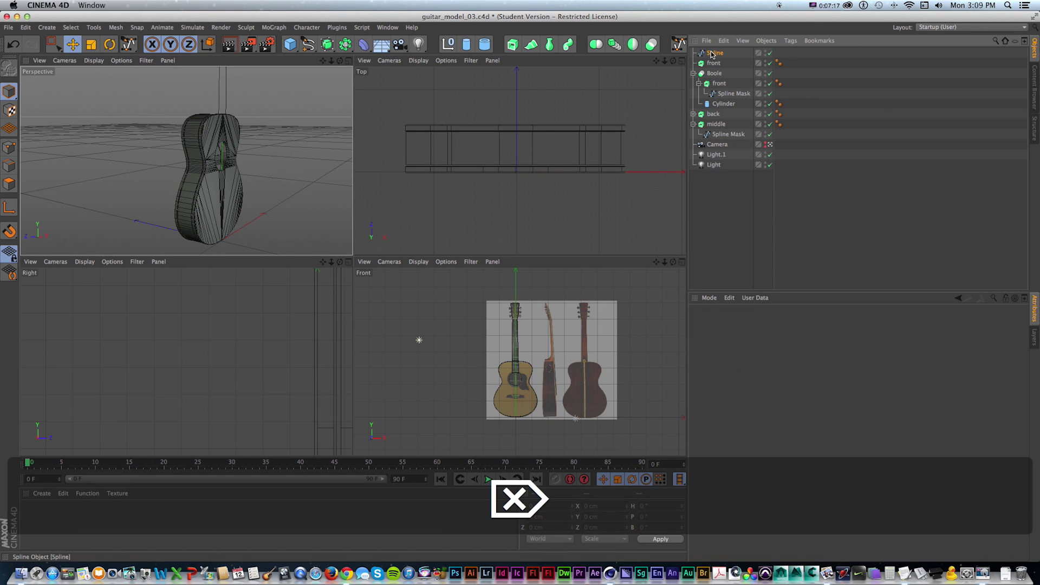
Place the neck spline inside the copied front extrusion to extrude the neck outline.
left_click_drag(711, 65, 711, 63)
key("1")
mouse_move(245, 102)
left_mouse_down()
mouse_move(246, 165)
mouse_move(284, 151)
left_mouse_up()
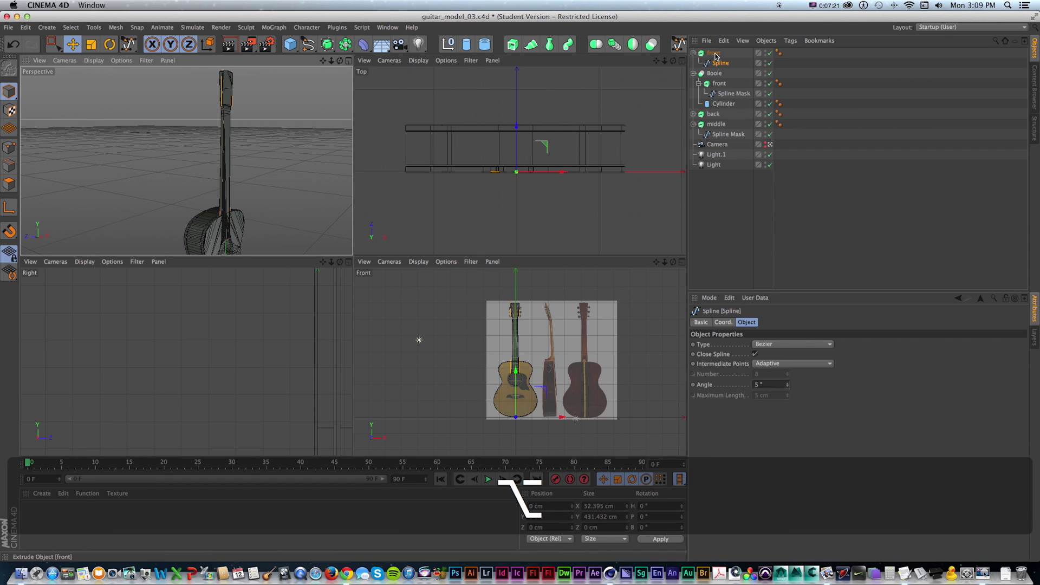
Enable Constrain for the neck extrusion's caps, and check the guitar_Reference_01.jpg photo before closing it.
left_click(713, 53)
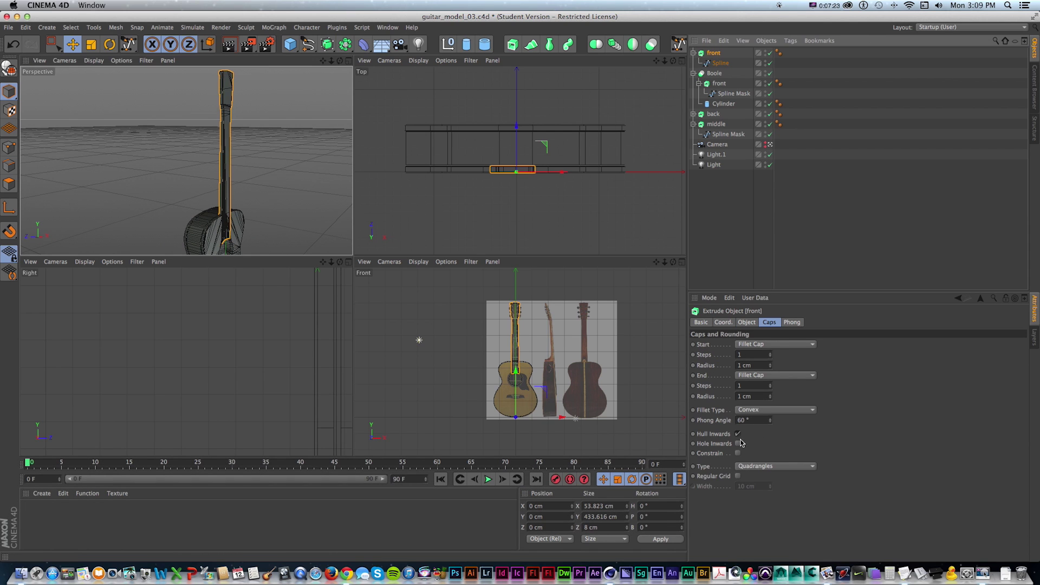
left_click(737, 454)
left_click_drag(186, 160, 257, 136, "alt")
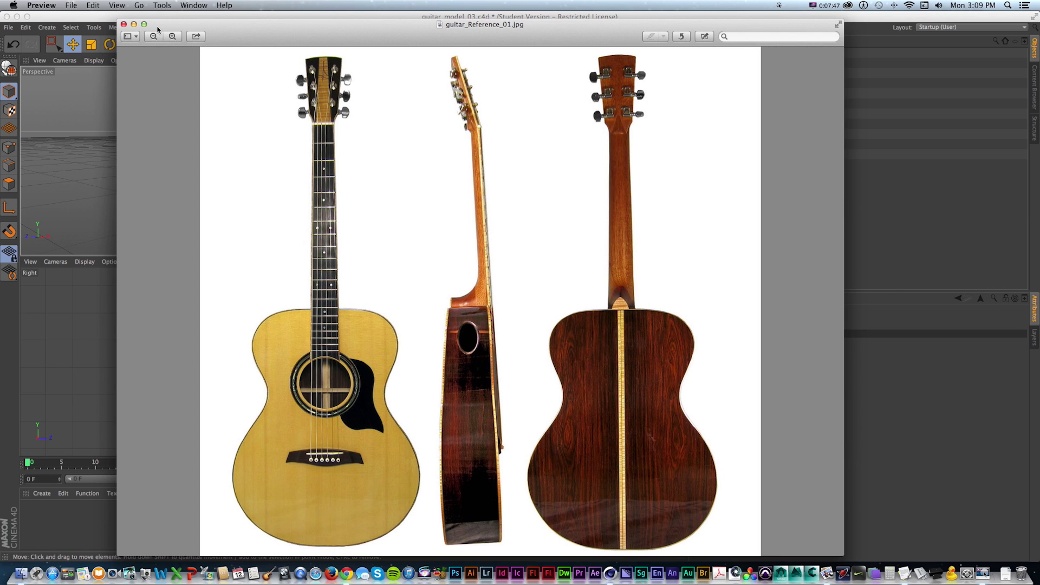
left_click(124, 24)
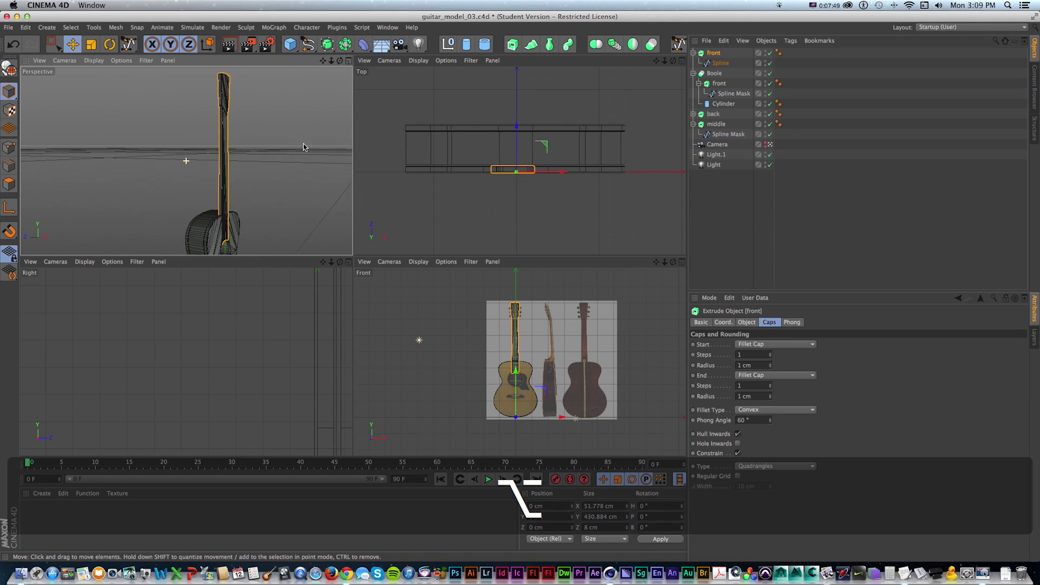
Move the neck extrusion forward in front of the body, to about -9.8 cm in Z.
left_click_drag(516, 139, 518, 147)
left_click_drag(234, 146, 233, 169, "alt")
key("1")
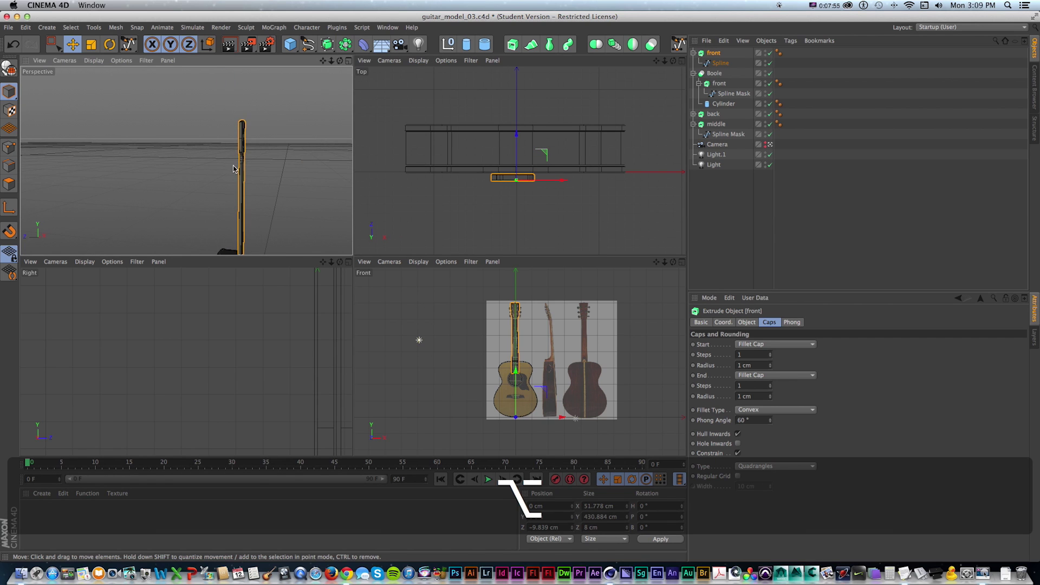
Add a Bend deformer and nest it under the neck extrusion's spline.
right_click_drag(251, 168, 246, 162, "alt")
key("1")
left_click_drag(246, 162, 249, 203)
left_click(362, 47)
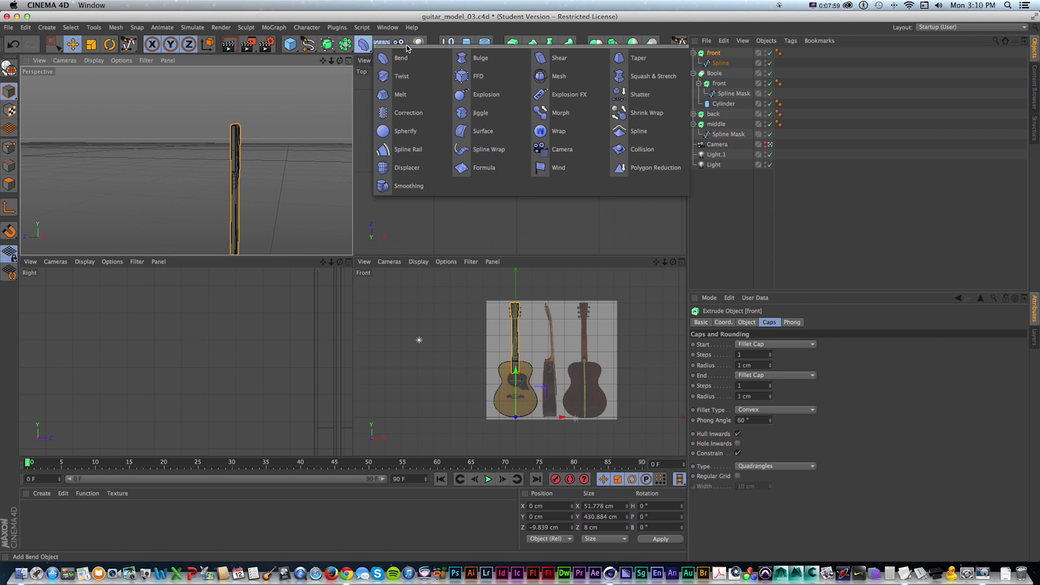
left_click(379, 53)
key("1")
mouse_move(257, 185)
left_mouse_down()
mouse_move(260, 148)
mouse_move(256, 222)
mouse_move(253, 205)
left_mouse_up()
left_click_drag(711, 53, 716, 73)
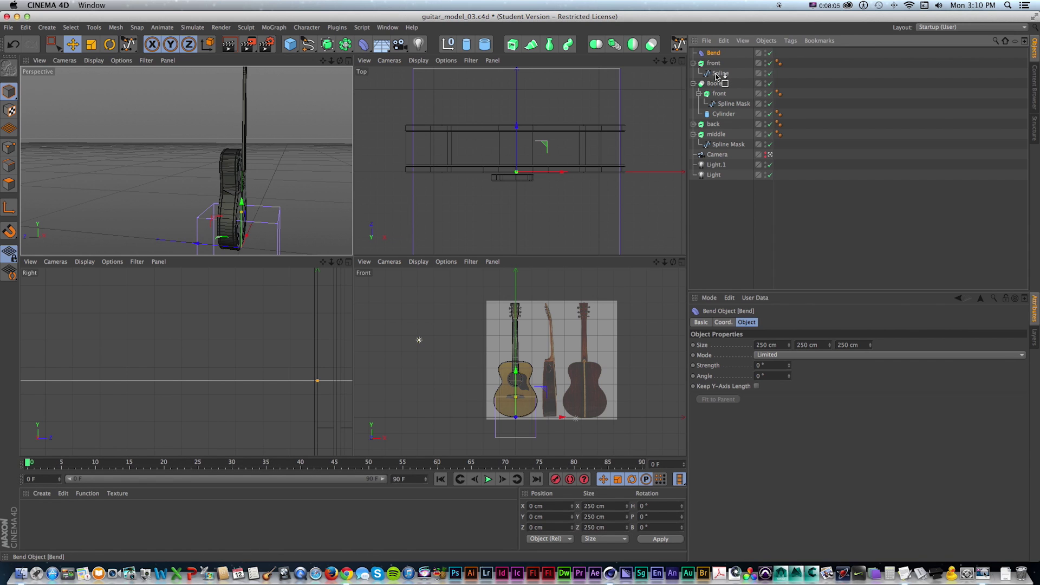
key("super+z")
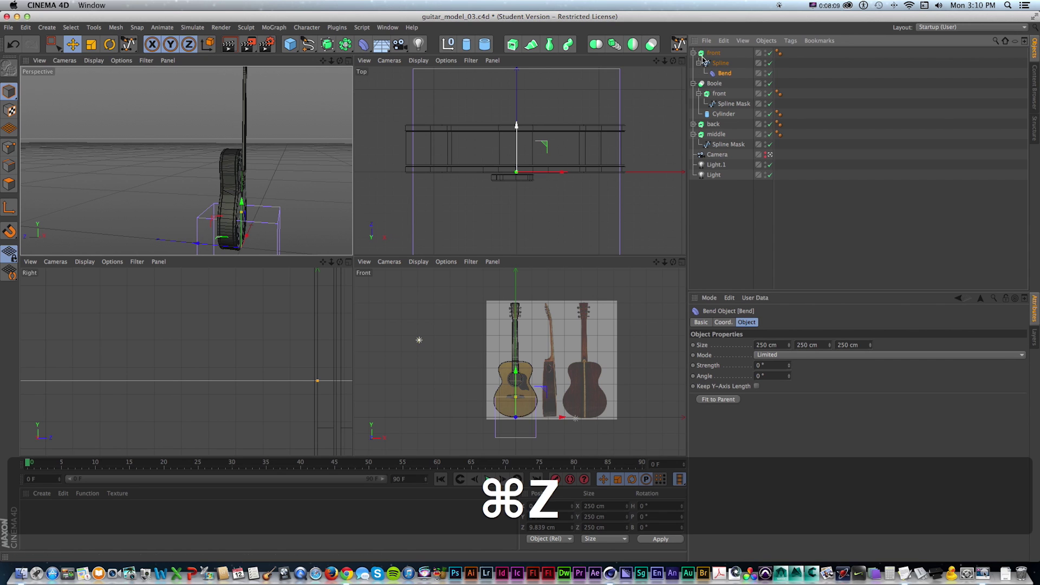
left_click(726, 82)
left_click(723, 73)
Raise the Bend deformer along the neck to about 558 cm in Y and try out its strength.
left_click_drag(244, 199, 235, 147)
scroll(236, 148, "up", 4)
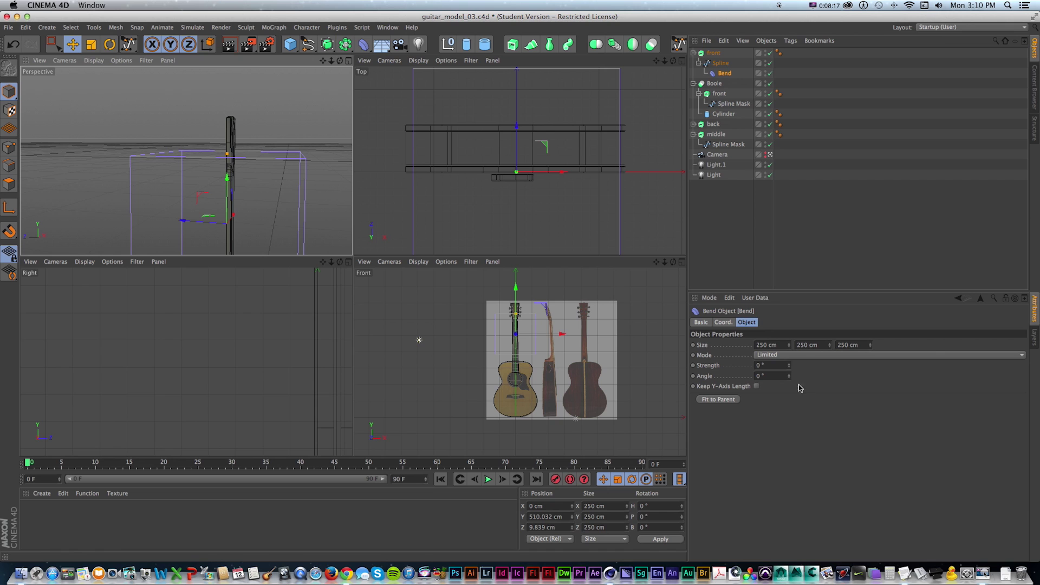
left_click_drag(789, 367, 793, 362)
key("super+z")
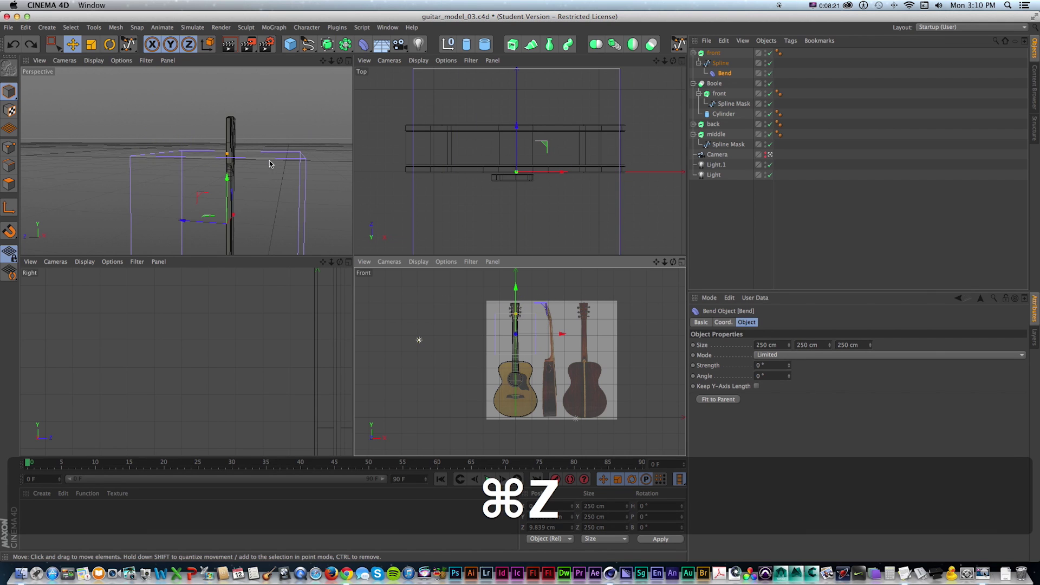
key("super+z")
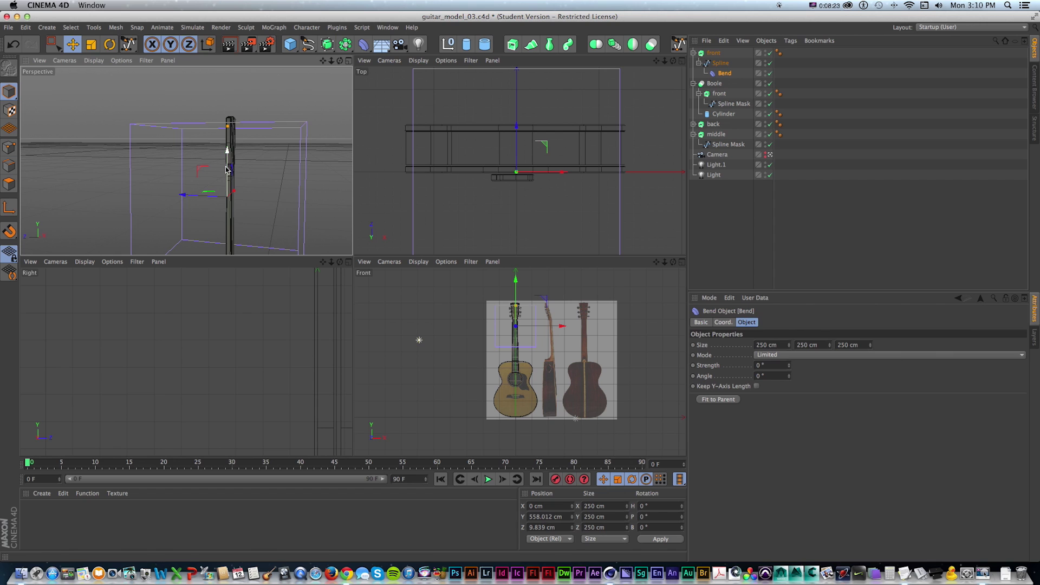
Rotate the Bend deformer to a 90° heading and test its strength in that direction.
key("r")
left_click_drag(210, 202, 323, 193, "shift")
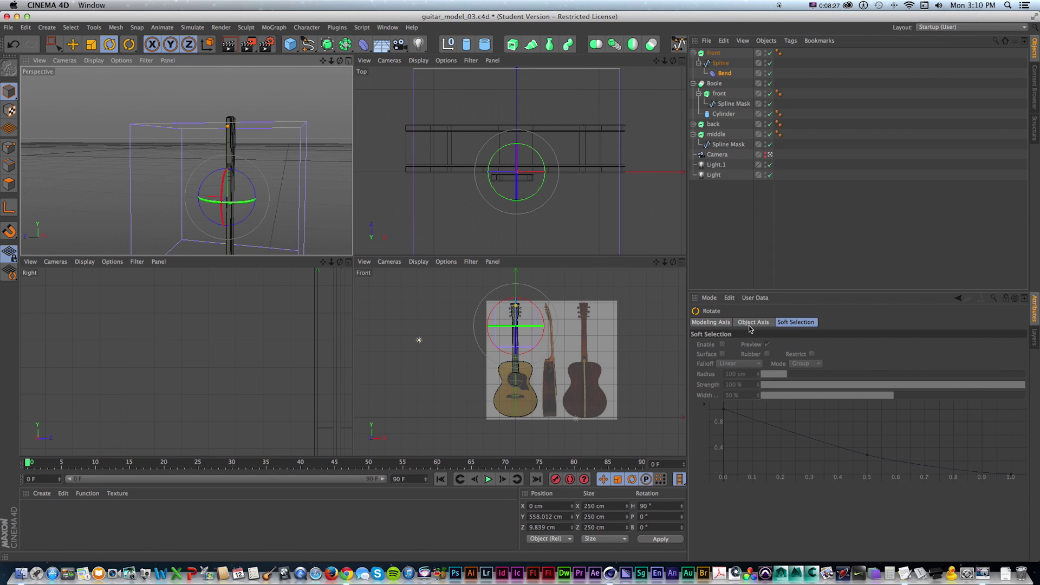
left_click(724, 75)
left_click_drag(788, 365, 802, 361)
key("super+z")
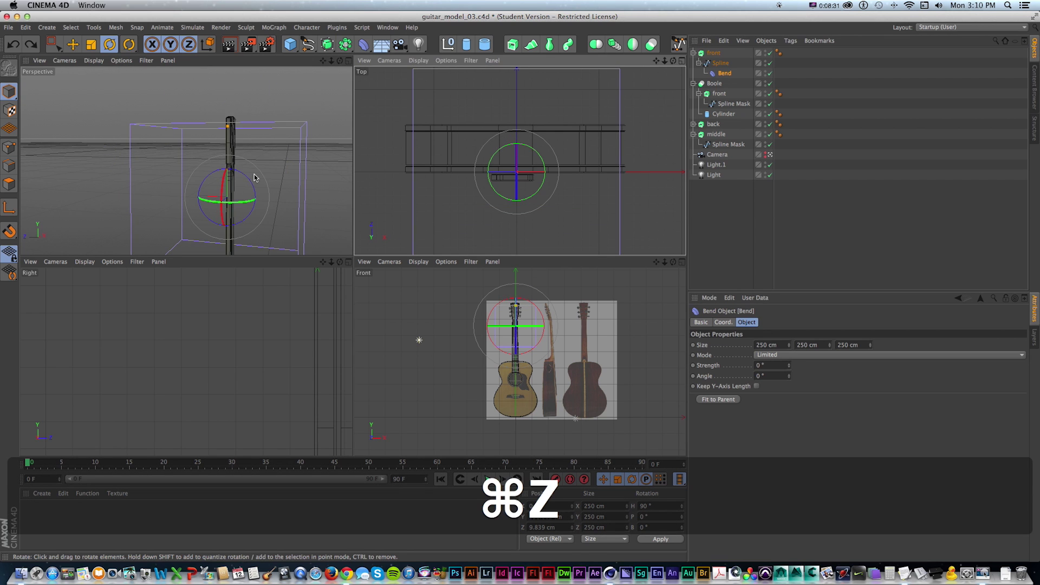
Scale the Bend deformer down to about 59.7 cm and raise it to about 586 cm in Y.
key("e")
key("t")
mouse_move(270, 168)
left_mouse_down()
mouse_move(211, 168)
mouse_move(302, 147)
mouse_move(269, 173)
left_mouse_up()
scroll(261, 173, "up", 3)
scroll(265, 172, "down", 3)
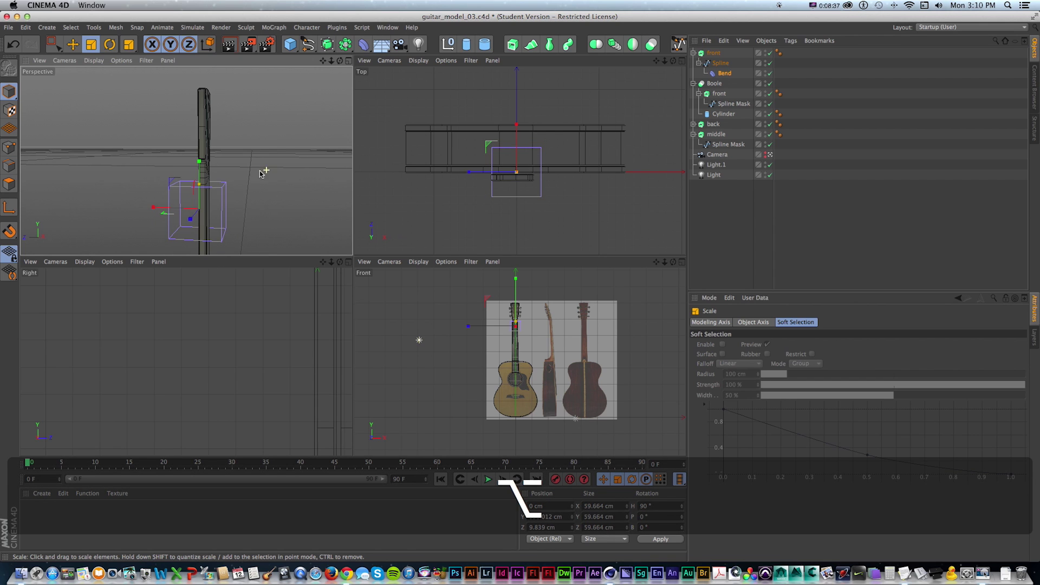
key("e")
left_click_drag(194, 174, 193, 153)
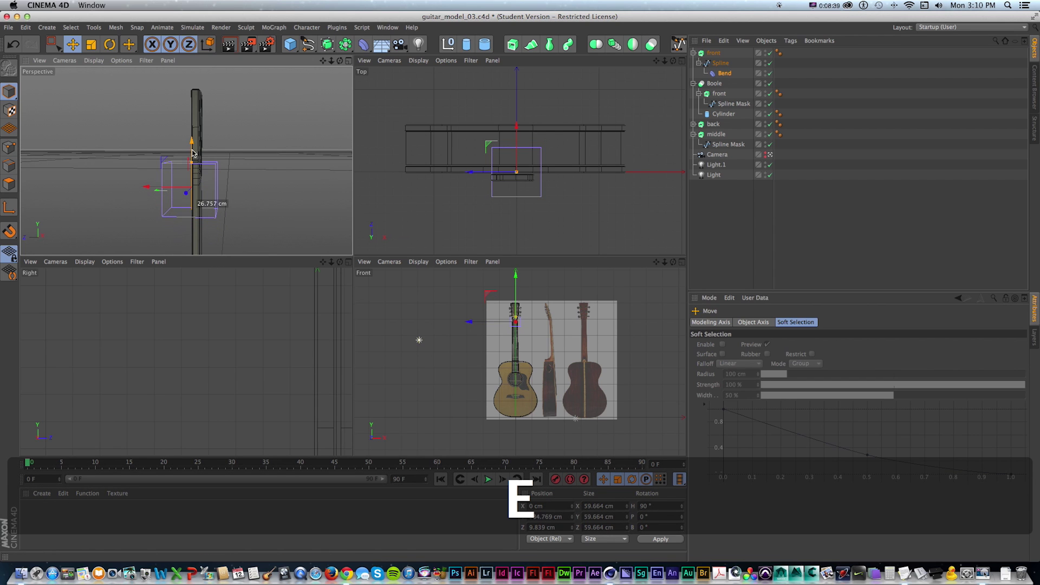
Increase the Bend strength to tilt the headstock backward, shrinking the deformer to about 36.2 cm and raising it to about 591.4 cm in Y.
left_click(724, 73)
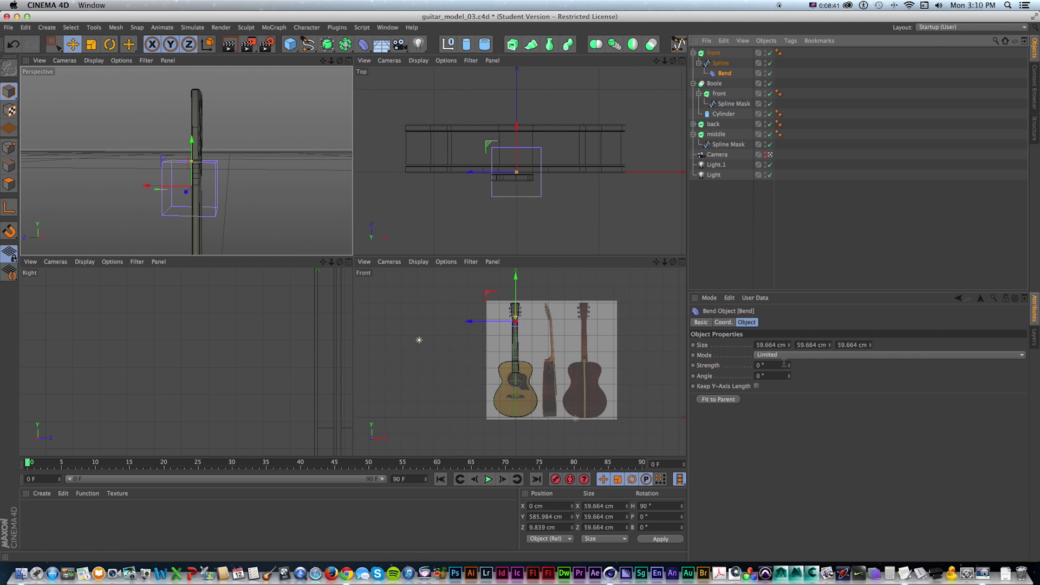
left_click_drag(789, 366, 802, 365)
key("t")
left_click_drag(184, 196, 129, 196)
key("e")
left_click_drag(191, 175, 261, 179)
Examine the bent headstock and the neck's fit against the body in the Right and Perspective views.
scroll(271, 342, "down", 6)
scroll(290, 313, "down", 1)
scroll(291, 313, "down", 5)
key("1")
left_click_drag(276, 352, 271, 398)
left_click_drag(291, 320, 267, 381)
scroll(267, 381, "up", 5)
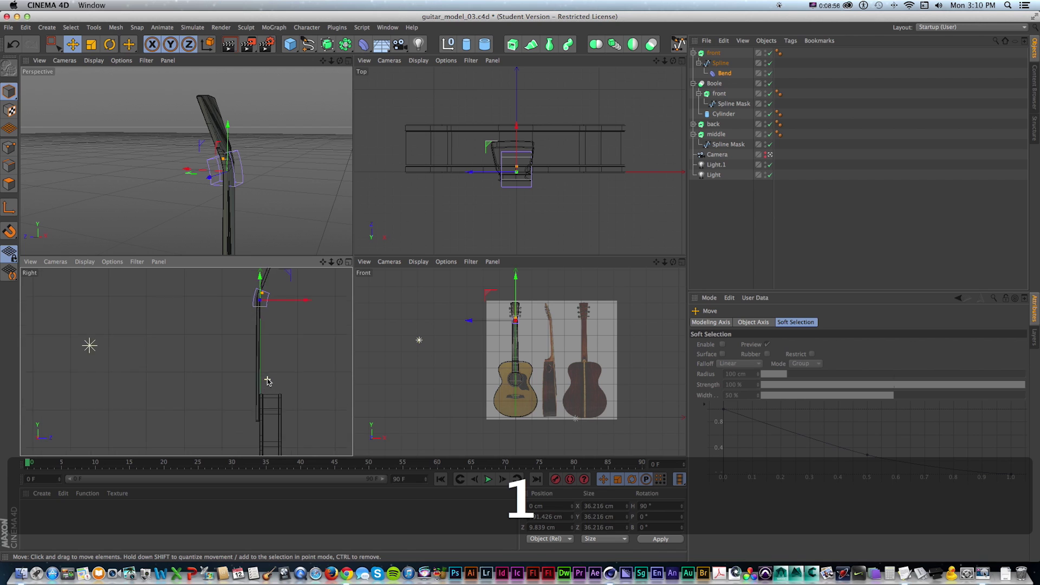
key("1")
left_click_drag(282, 307, 274, 338)
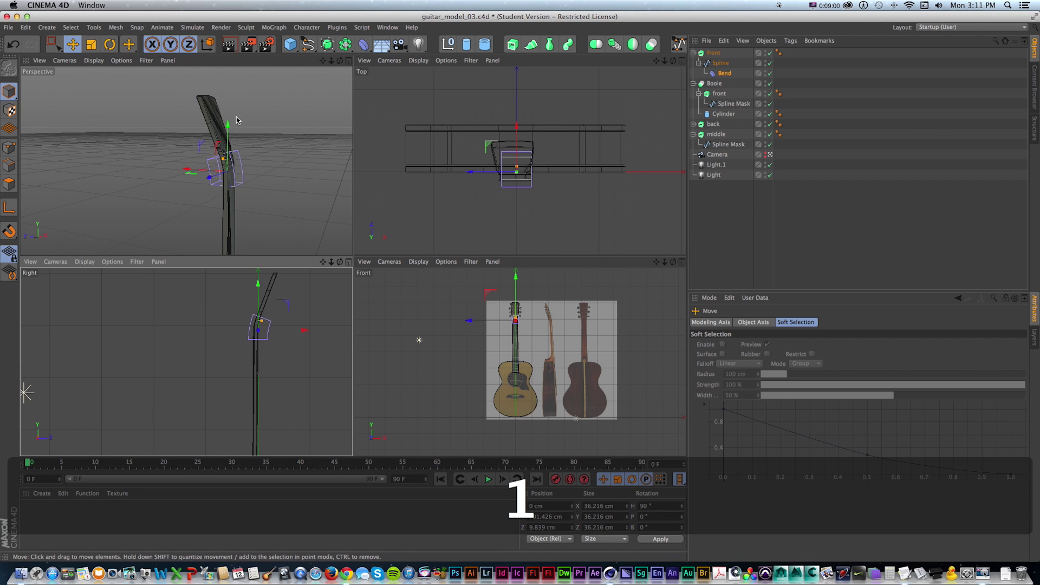
scroll(276, 135, "down", 4)
left_click_drag(283, 170, 236, 114)
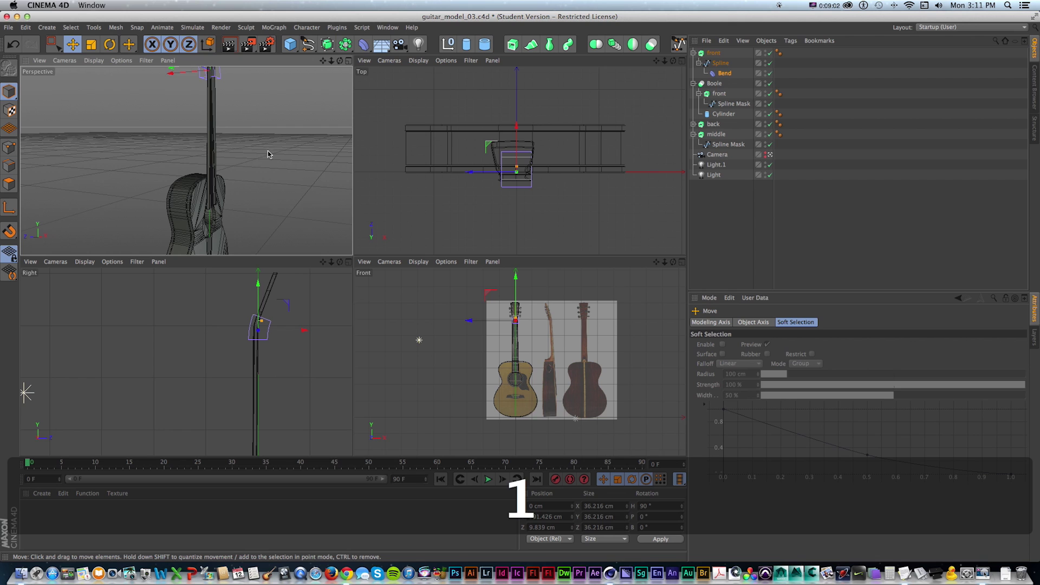
key("2")
left_click_drag(257, 158, 280, 142)
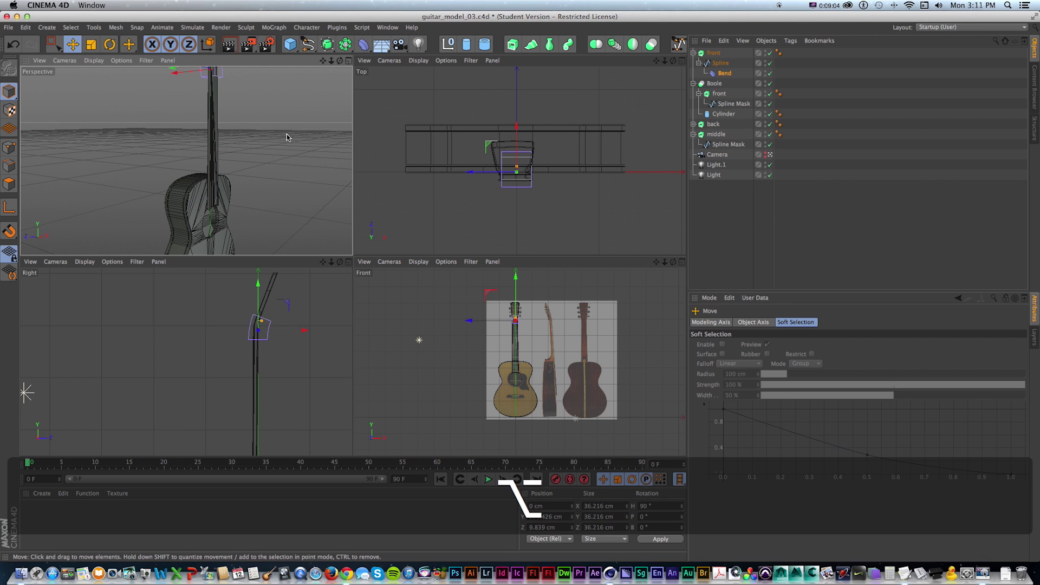
Save the guitar_model_03.c4d scene.
left_click(681, 262)
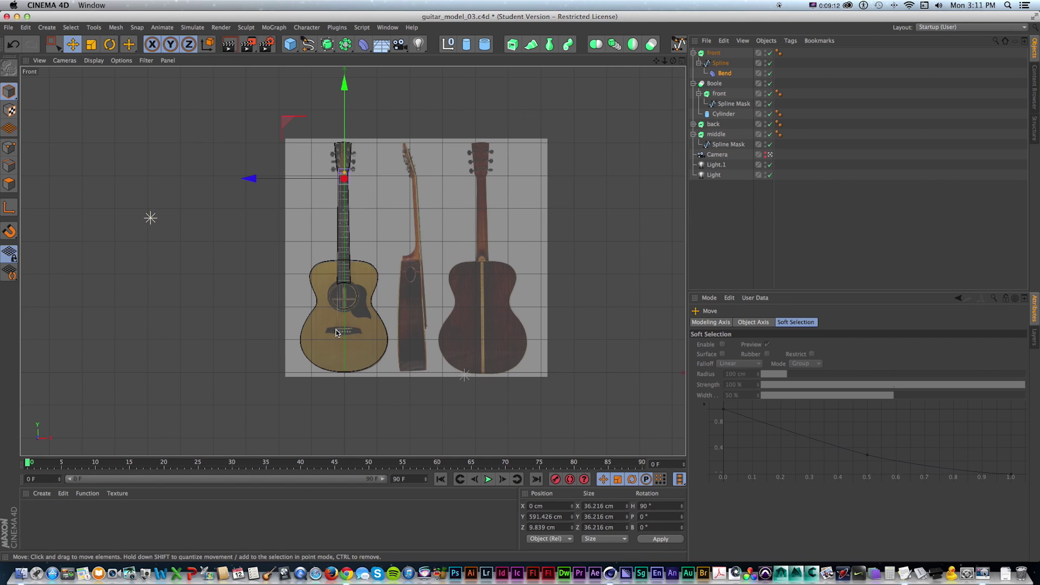
scroll(336, 332, "up", 6)
key("super+s")
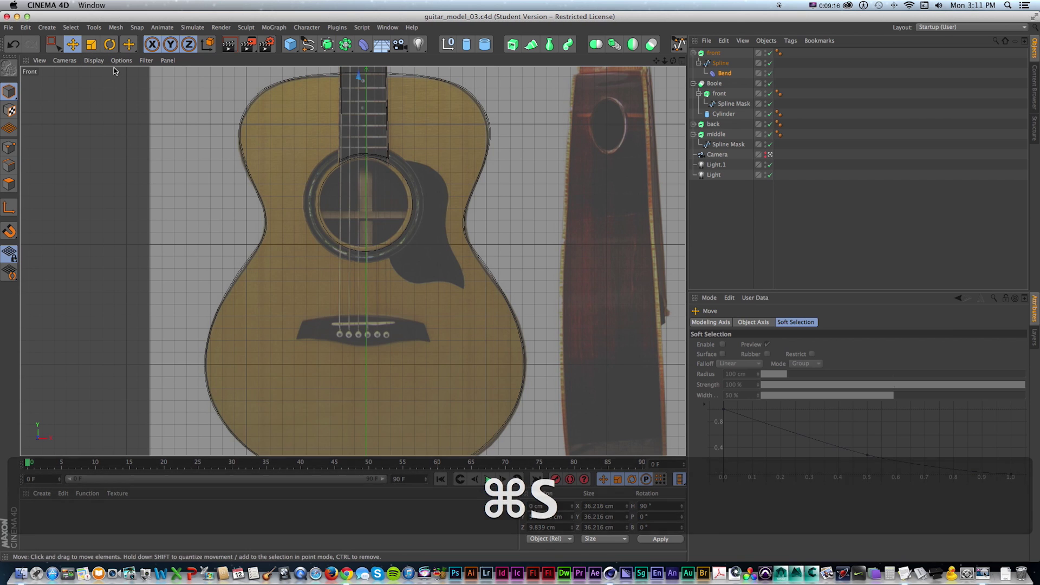
Trace the bridge in the front reference with a closed Bezier spline about 111.7 cm wide and 25.4 cm high.
left_click_drag(306, 48, 410, 59)
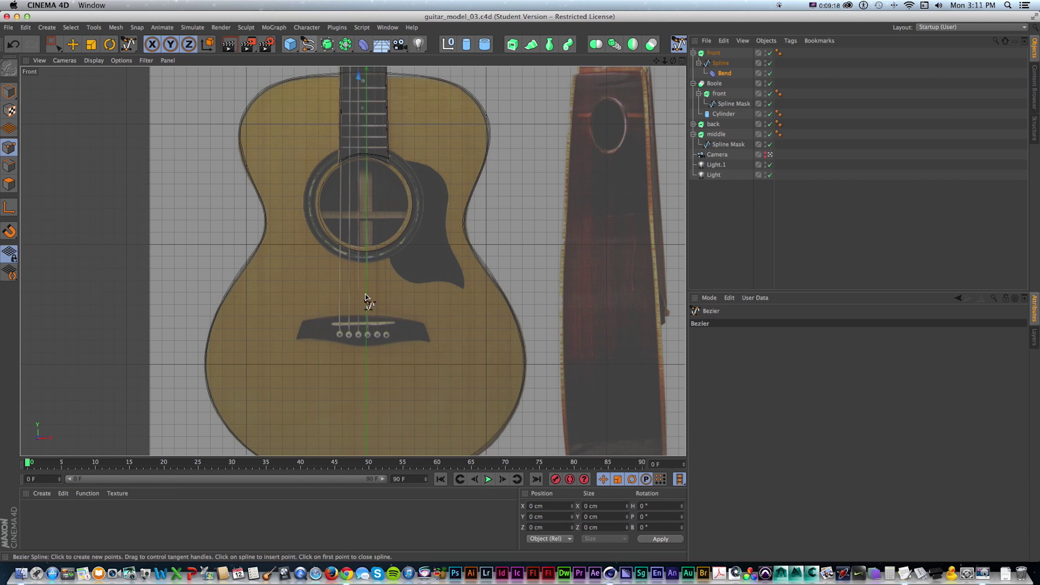
key("super+z")
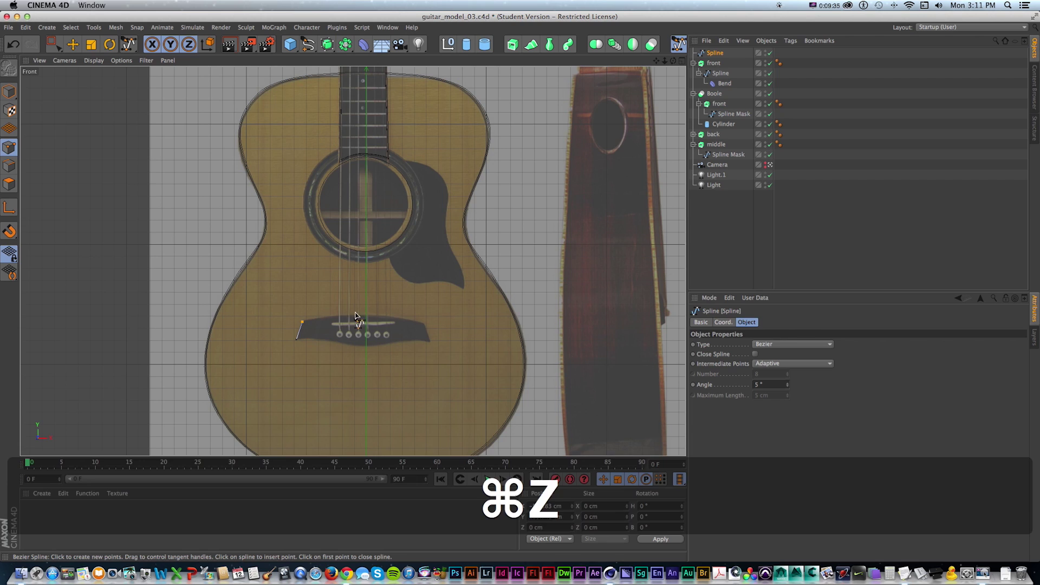
left_click(363, 316)
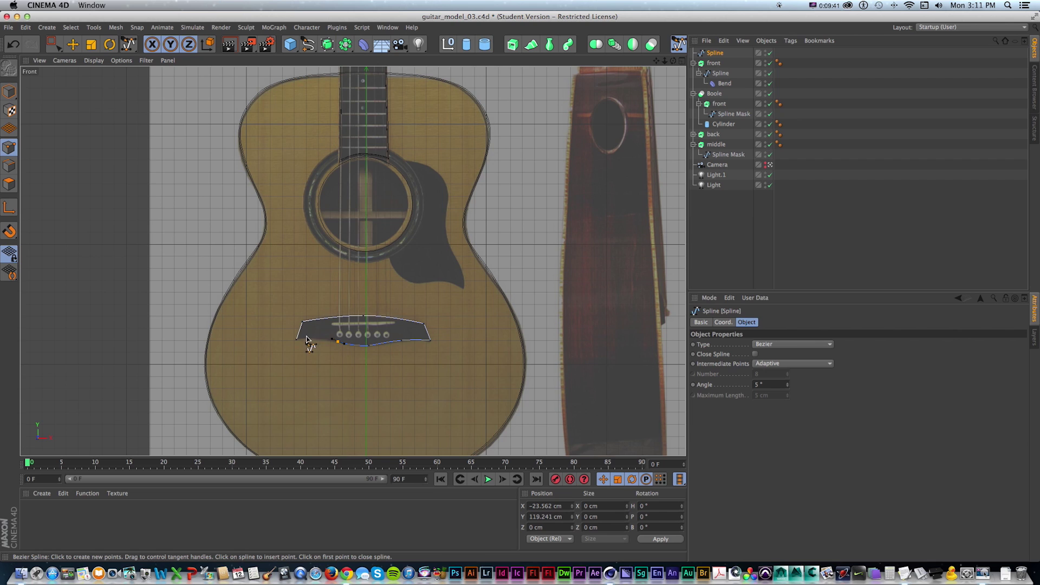
left_click(755, 354)
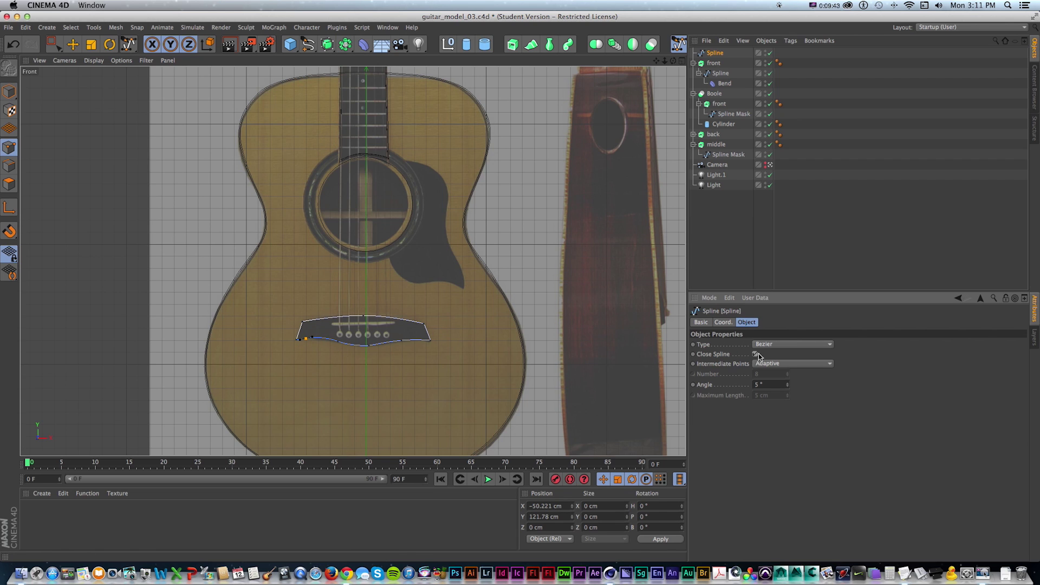
left_click(9, 92)
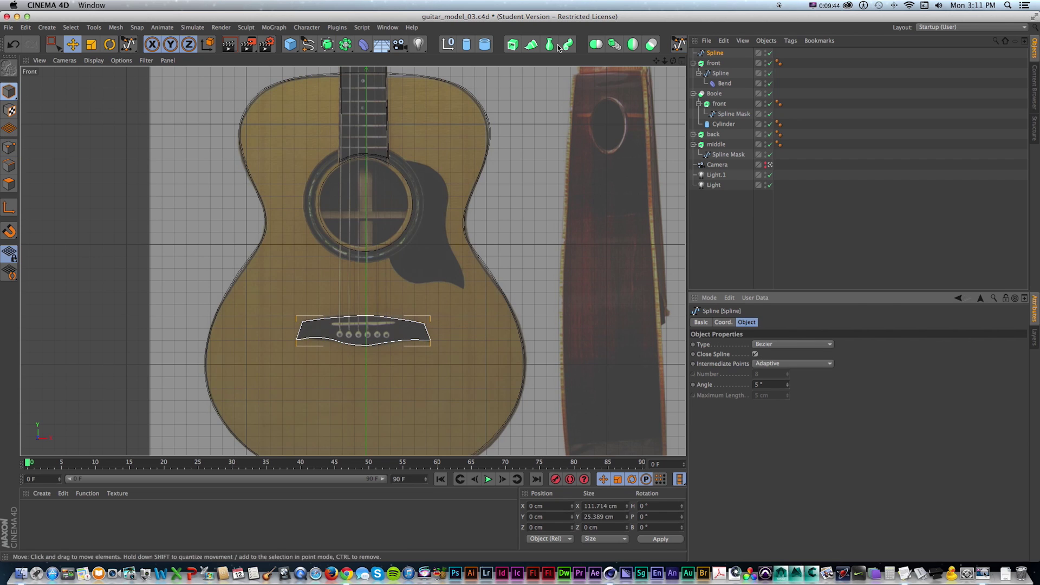
Duplicate the neck extrusion, delete the copy's spline and place the bridge outline inside it.
left_click_drag(709, 66, 710, 59, "super")
left_click(712, 76)
key("BackSpace")
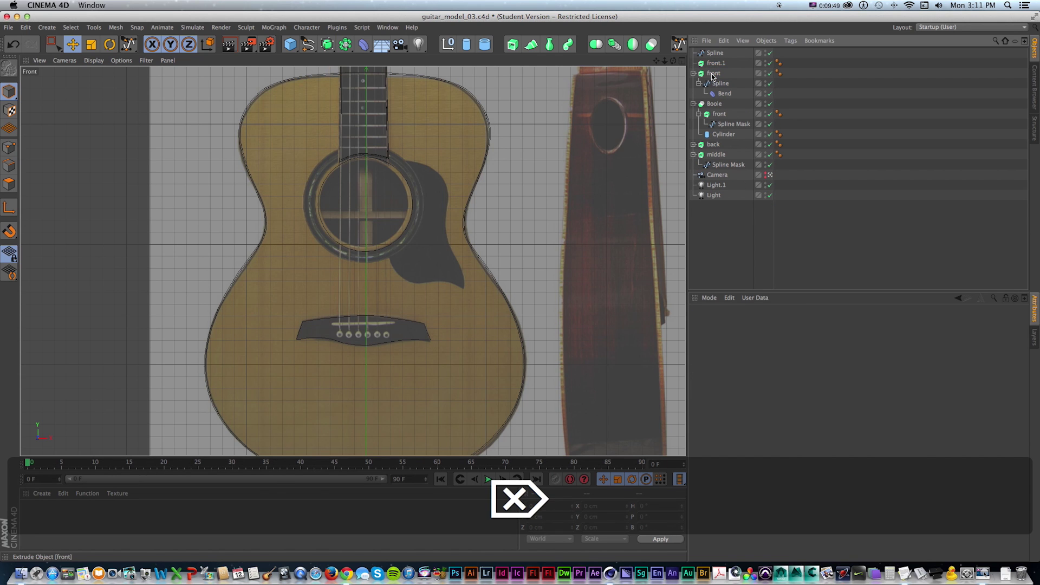
left_click_drag(717, 64, 717, 63)
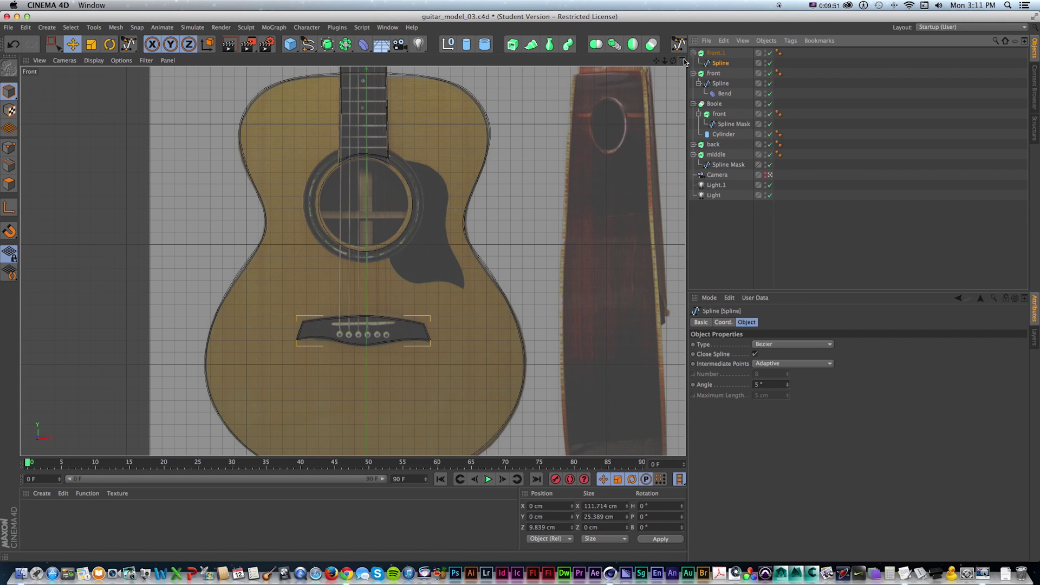
Rename the bridge extrusion as plate.
left_click(681, 61)
left_click_drag(217, 196, 276, 117, "alt")
right_click_drag(249, 163, 454, 173)
double_click(717, 53)
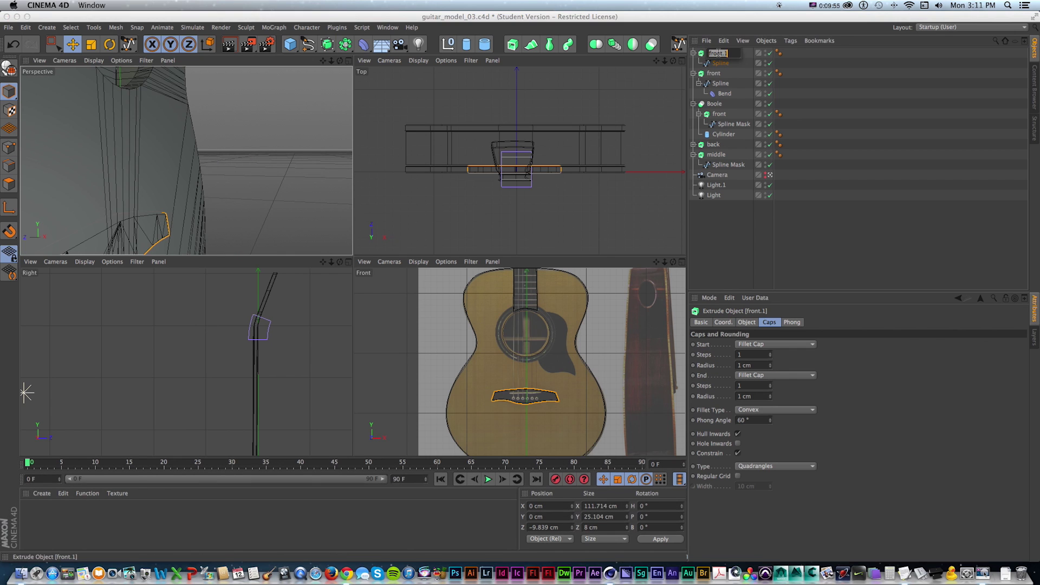
type("plate")
key("Return")
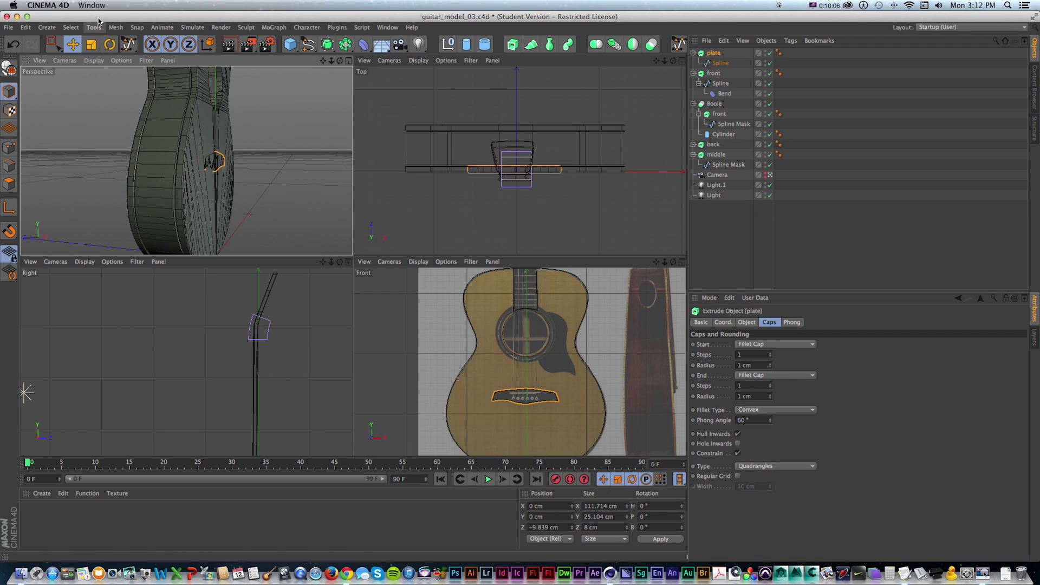
Center the plate's axis on all its points with Include Children and Use All Objects, and show the axis handles.
left_click(116, 28)
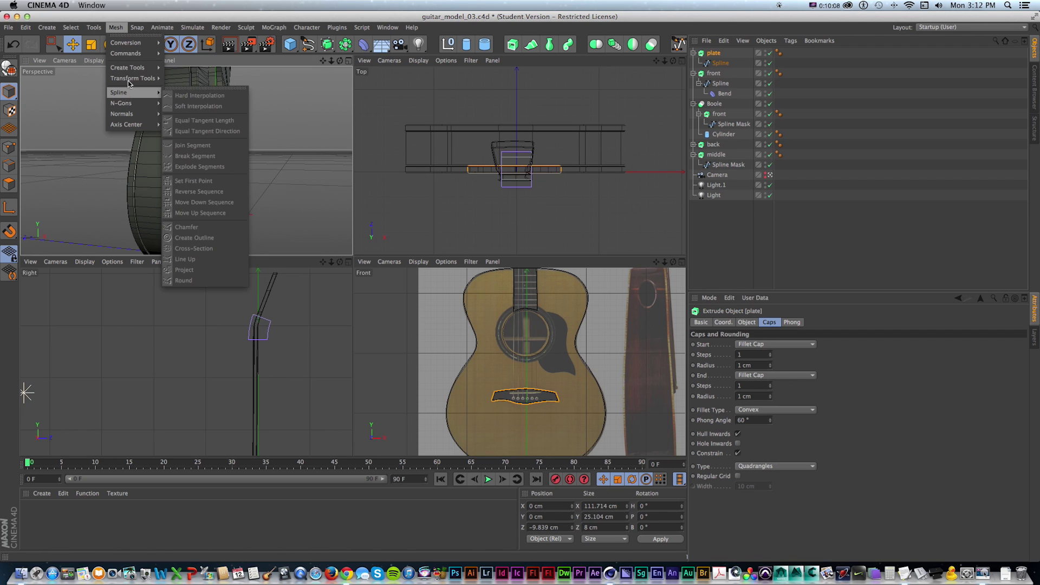
mouse_move(131, 124)
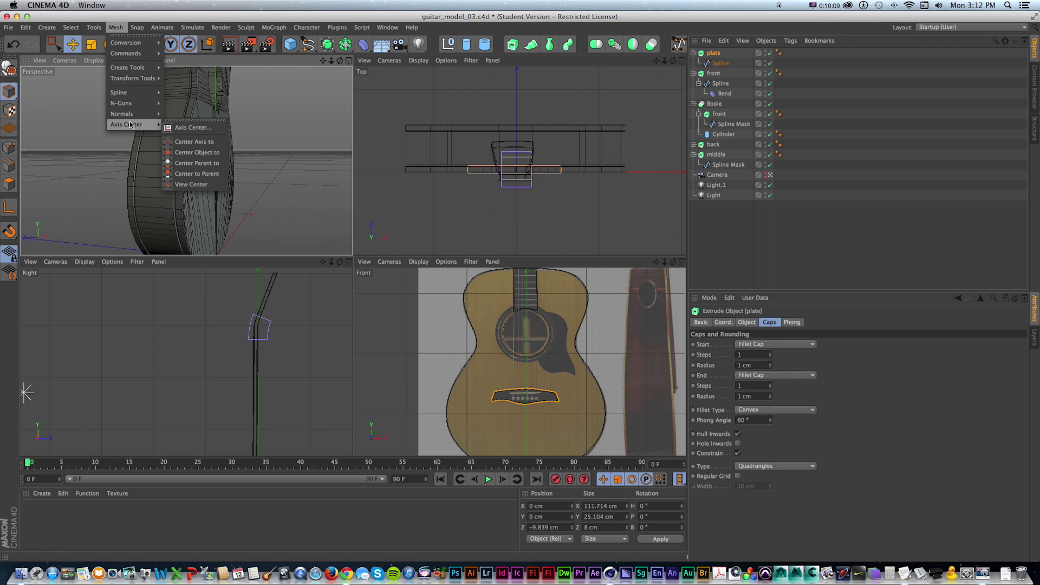
left_click(207, 130)
left_click_drag(920, 140, 902, 124)
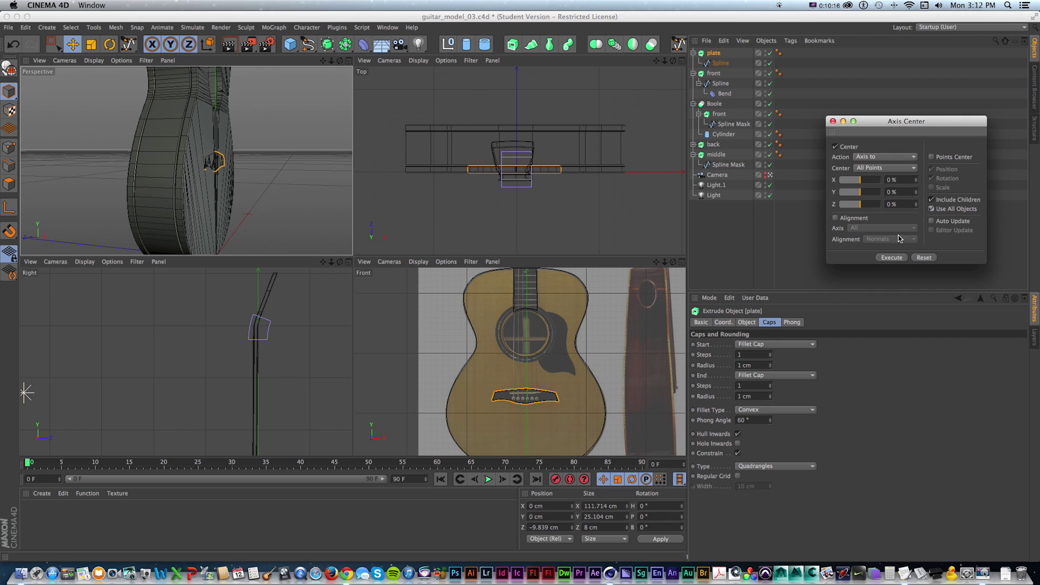
left_click(892, 258)
key("alt+d")
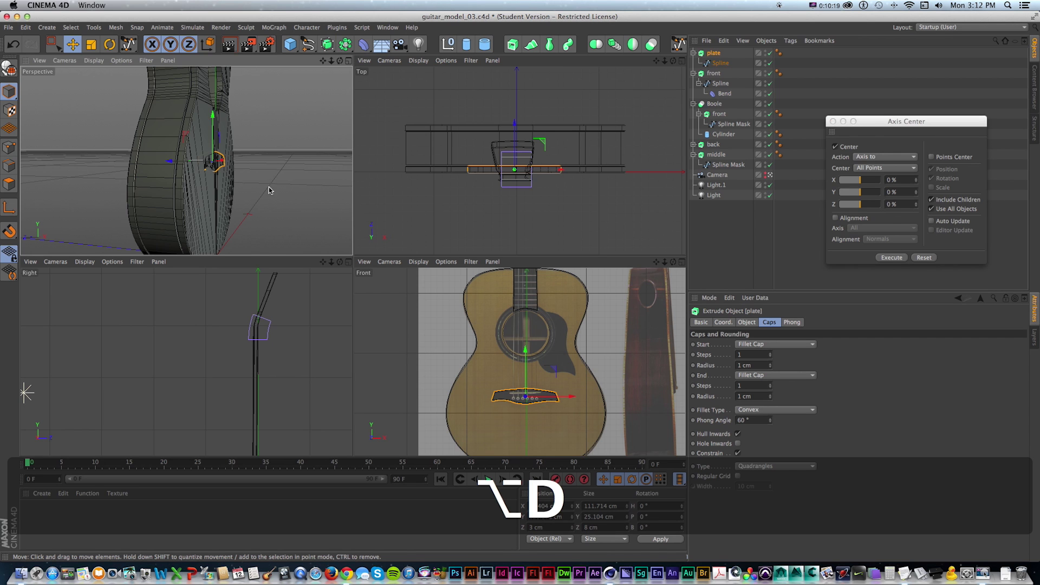
Move the plate forward onto the body's front face, to about -1.6 cm in Z, and check it from the side.
scroll(199, 160, "up", 5)
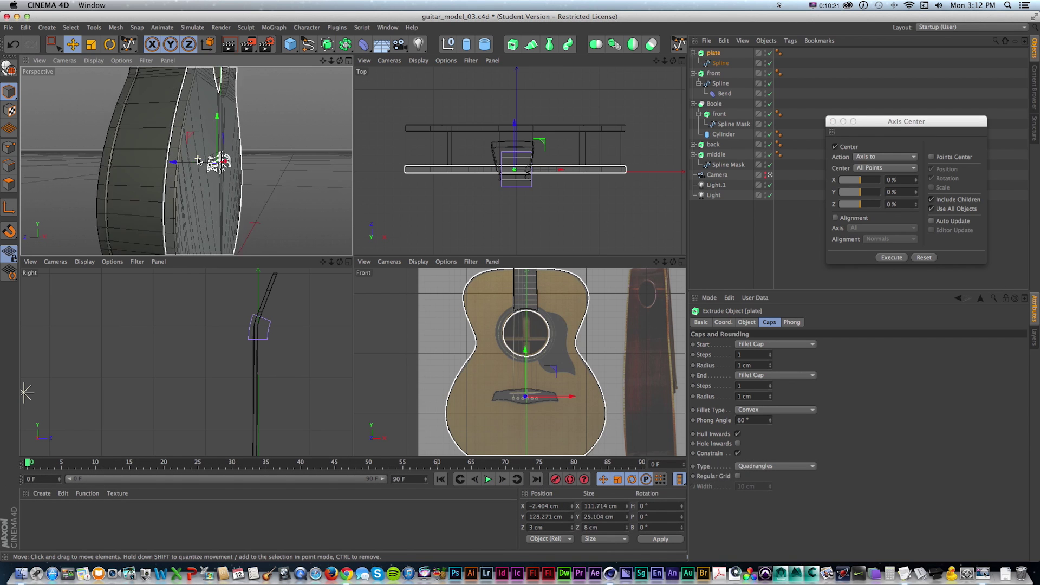
left_click_drag(228, 157, 184, 162, "alt")
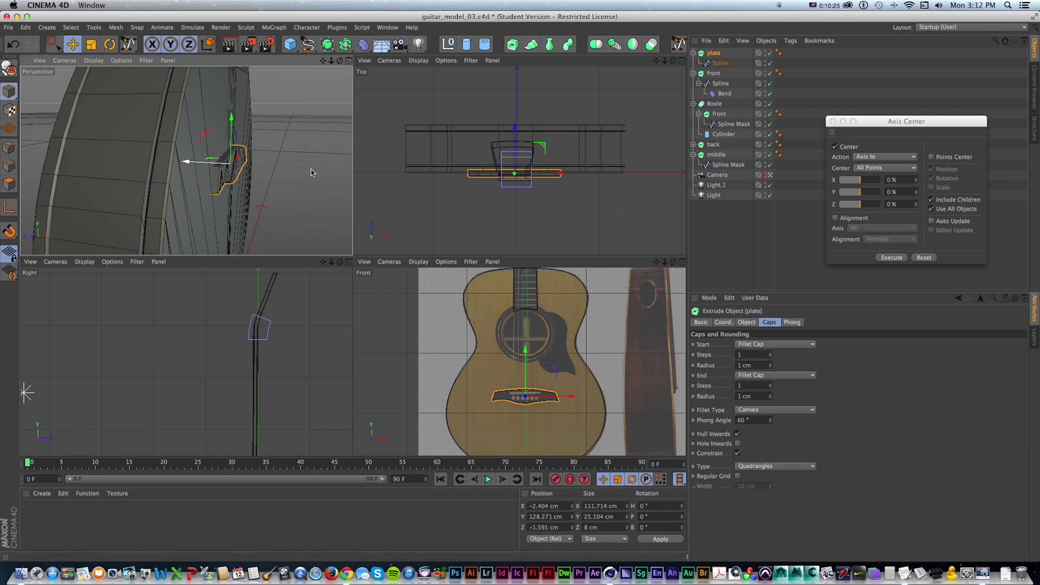
key("1")
left_click_drag(288, 359, 299, 252)
left_click_drag(302, 386, 305, 278)
scroll(300, 346, "up", 2)
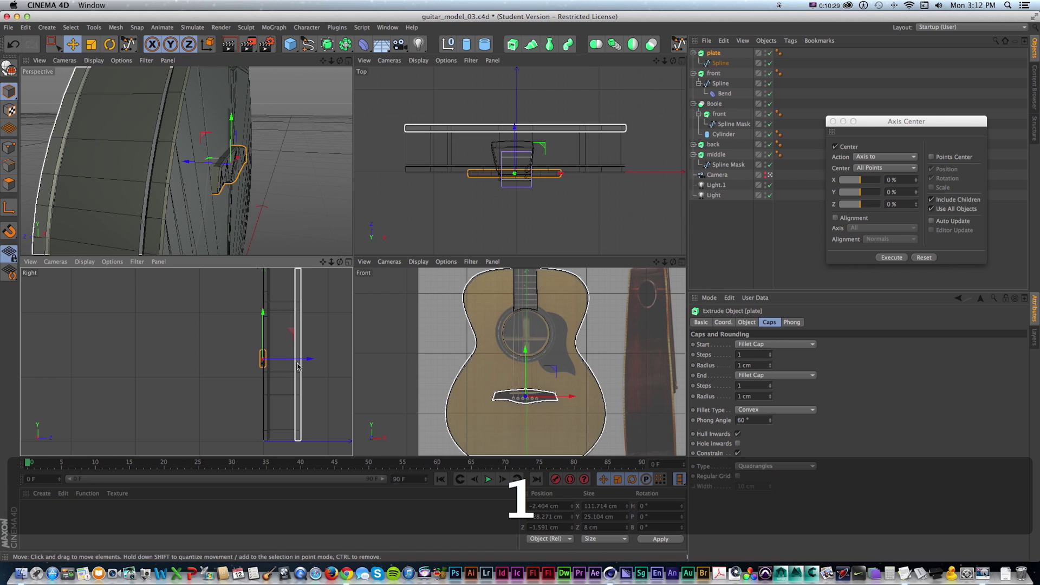
Start a Bezier spline in the front view at the bridge's leftmost string pin.
left_click(682, 262)
scroll(453, 291, "down", 3)
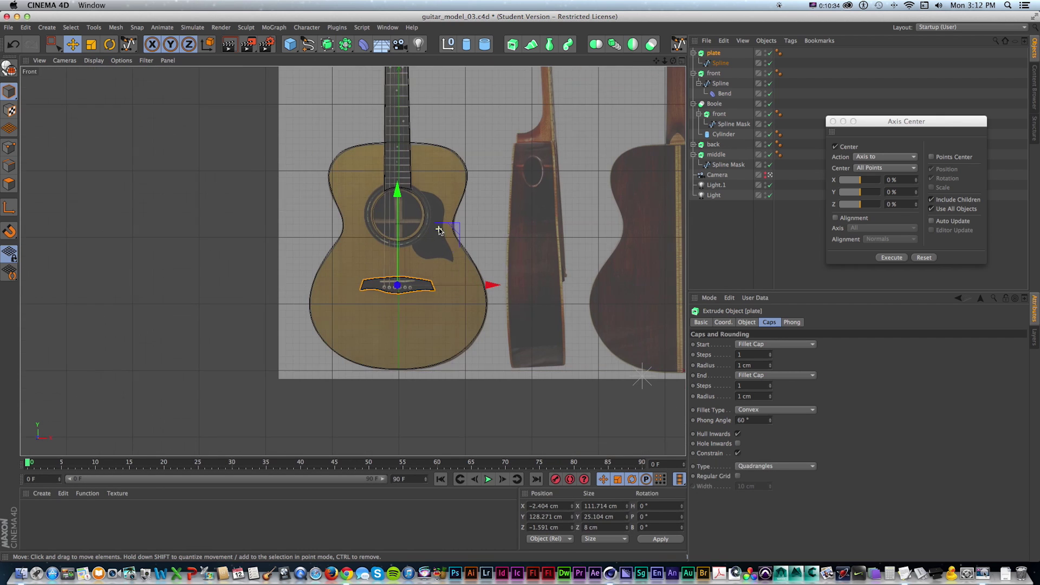
key("1")
left_click_drag(434, 251, 440, 310)
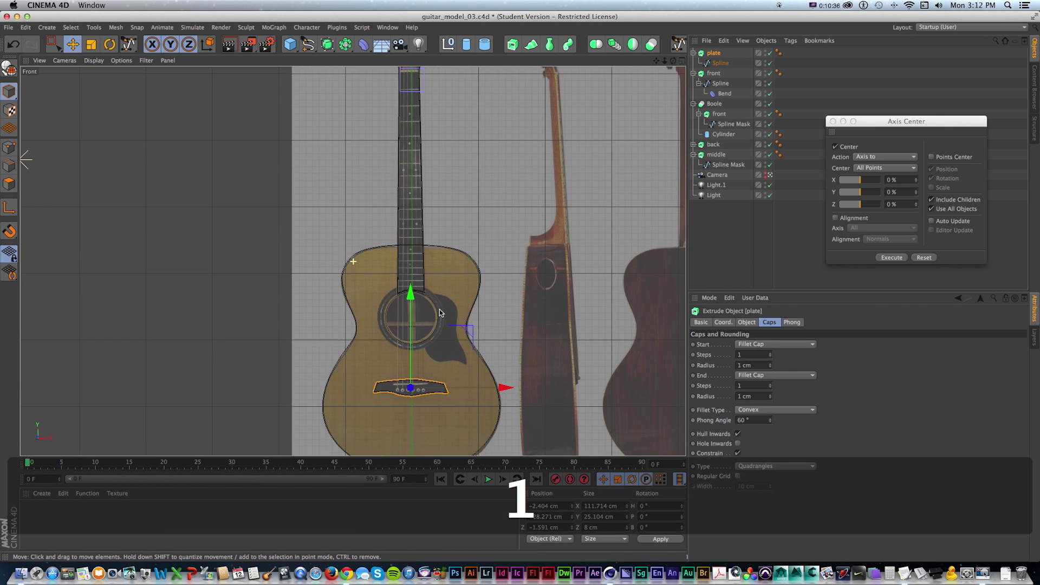
left_click_drag(308, 43, 406, 59)
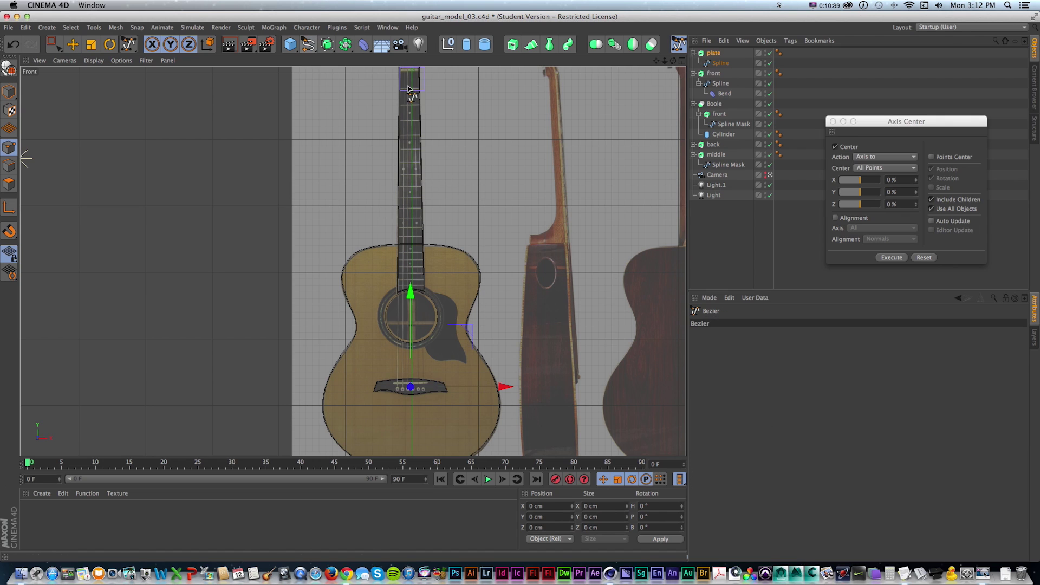
left_click(398, 389)
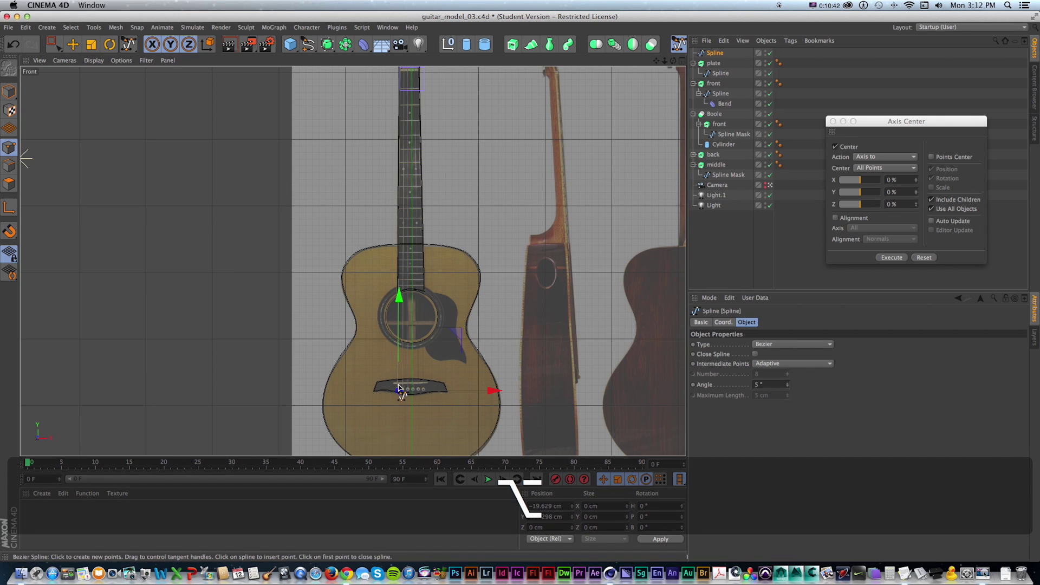
Extend the string spline up the neck to the headstock's tuning post, about 517 cm long, undoing the misplaced point, and return to Model mode.
key("alt+d")
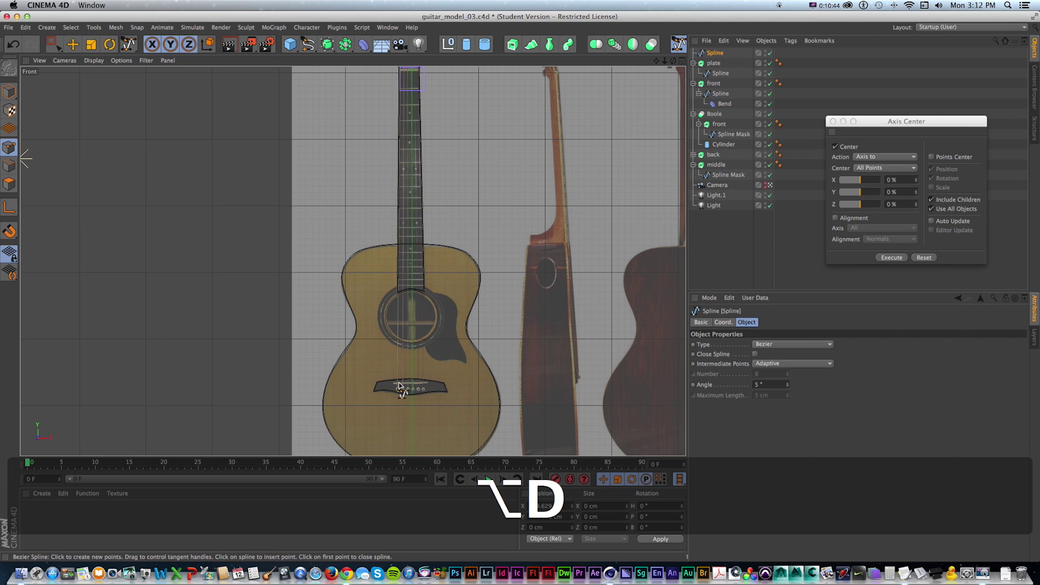
key("1")
left_click_drag(436, 196, 431, 291)
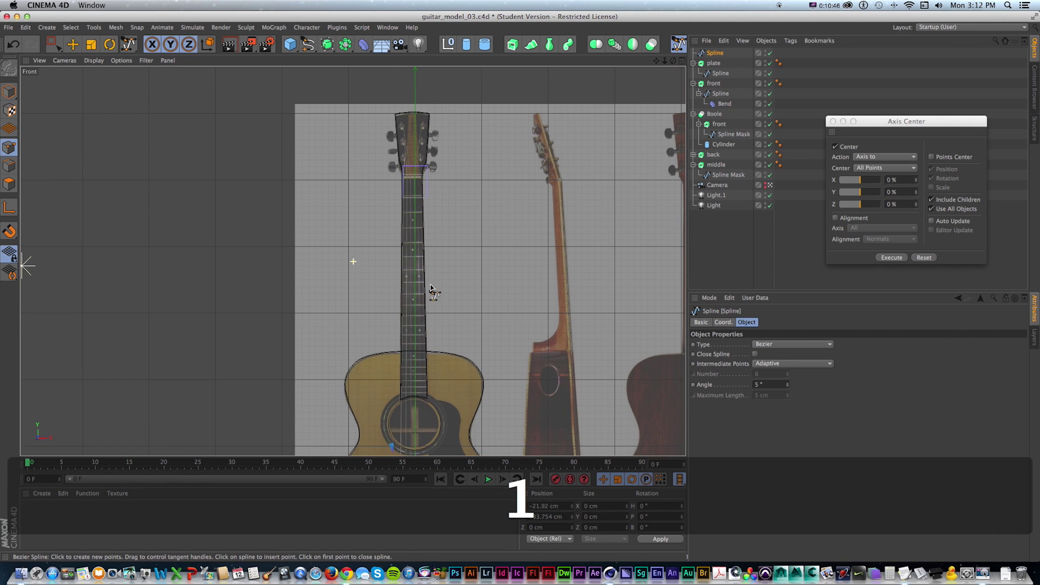
scroll(413, 173, "up", 5)
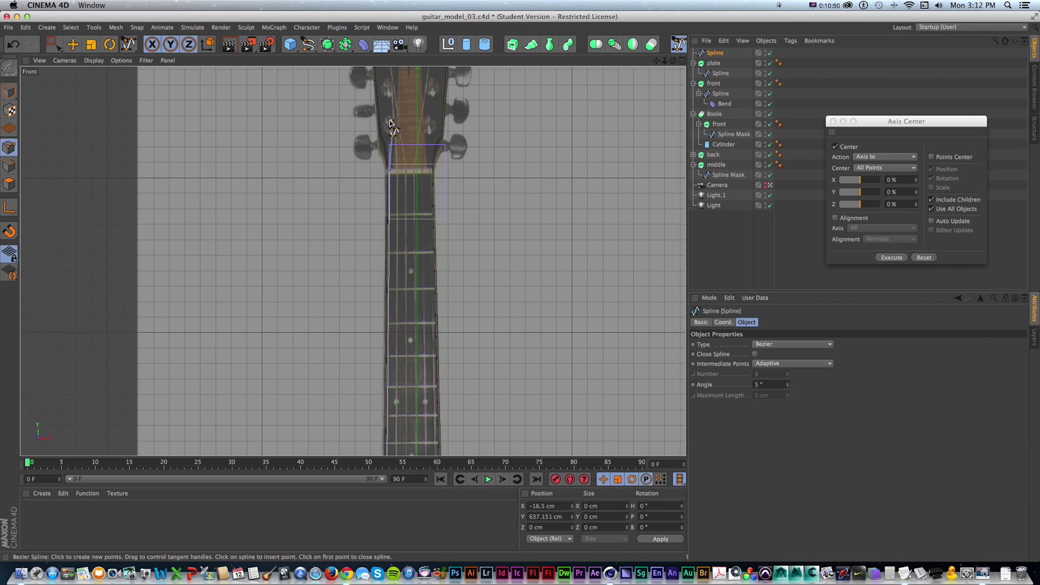
key("super+z")
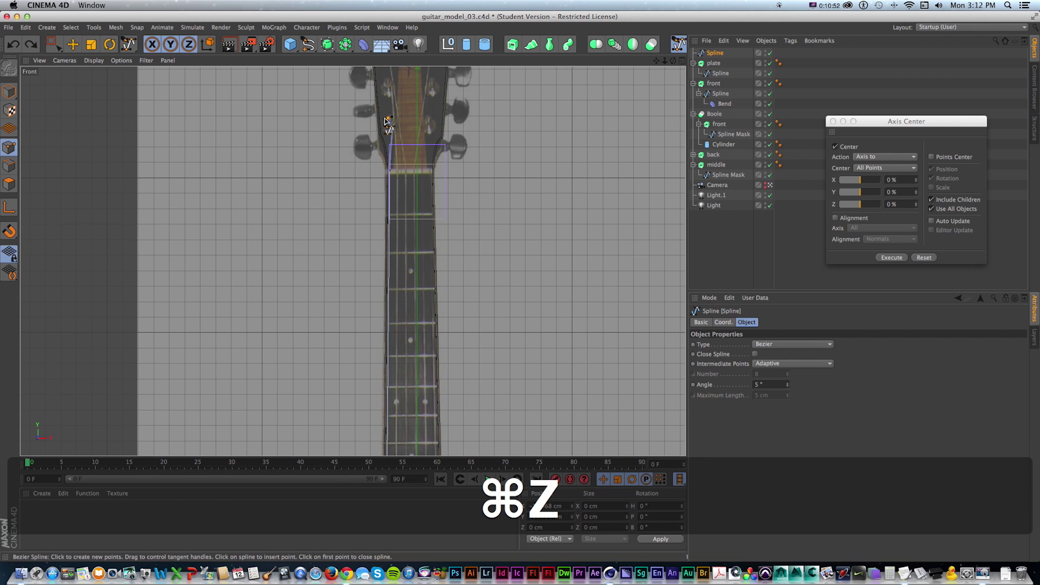
left_click(8, 91)
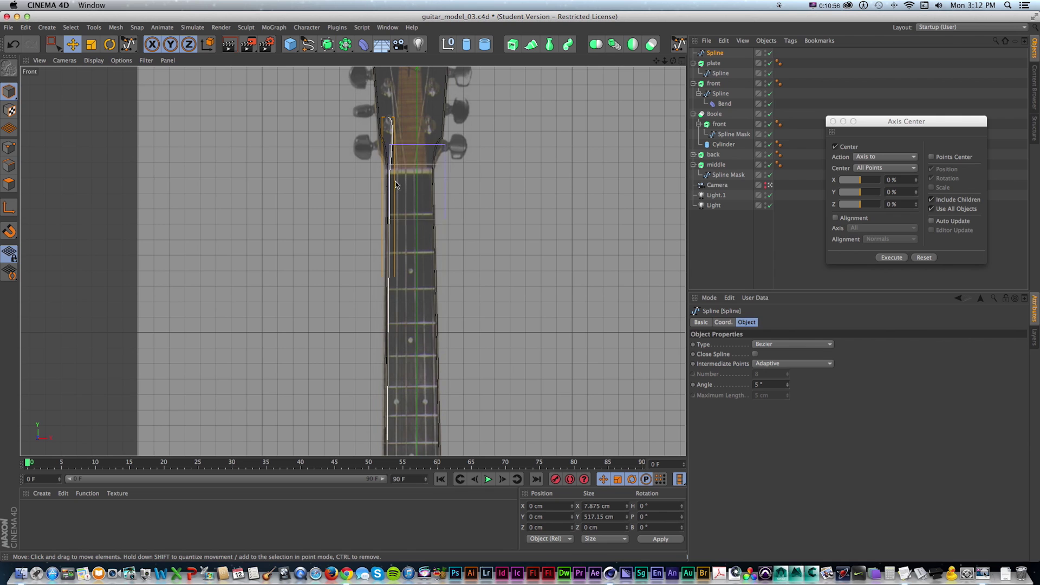
Add a Circle spline as the profile for the guitar string.
scroll(395, 185, "down", 6)
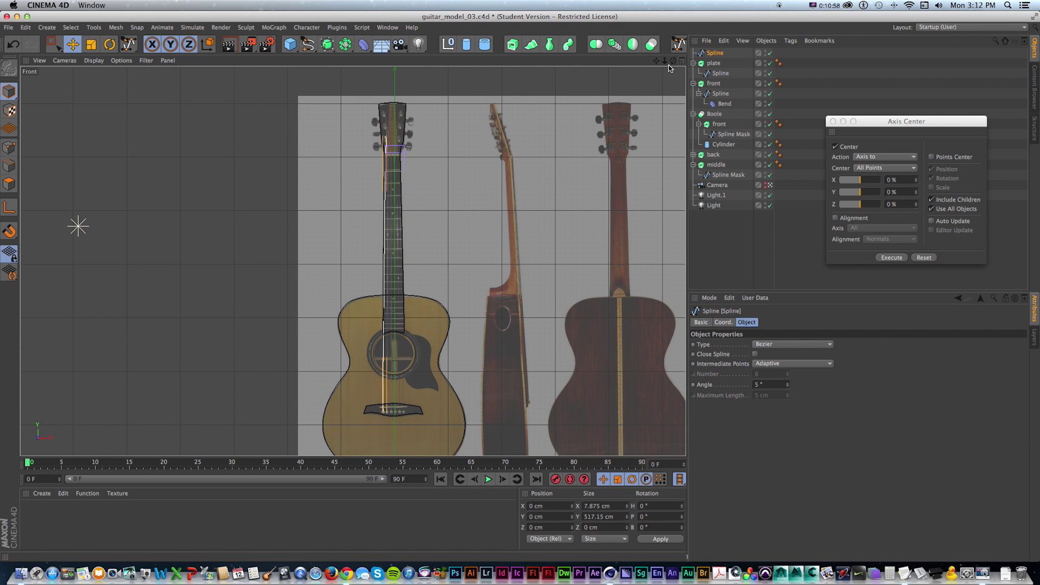
left_click(681, 60)
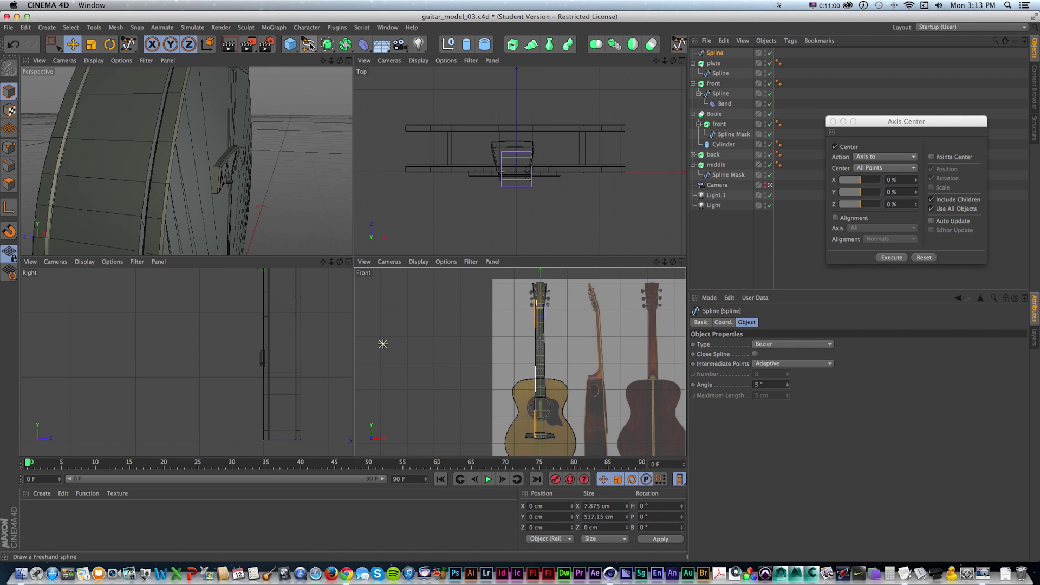
scroll(288, 109, "down", 5)
key("1")
left_click_drag(292, 121, 249, 130)
left_click_drag(249, 130, 266, 130, "alt")
left_click_drag(313, 46, 413, 96)
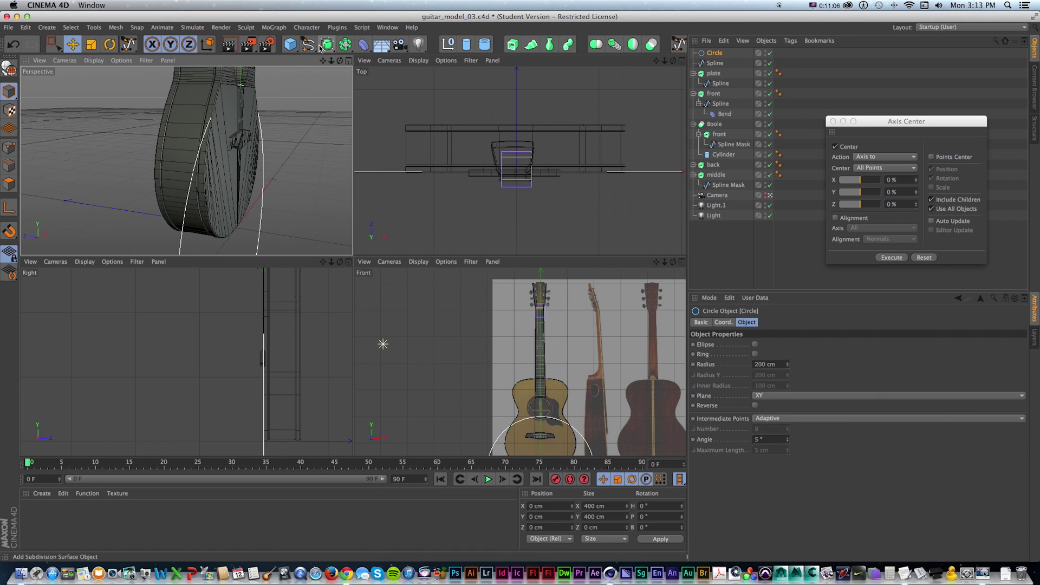
Add a Sweep object and place the circle and the string spline inside it.
left_click_drag(334, 48, 360, 95)
left_click(714, 64)
left_click(715, 74, "ctrl")
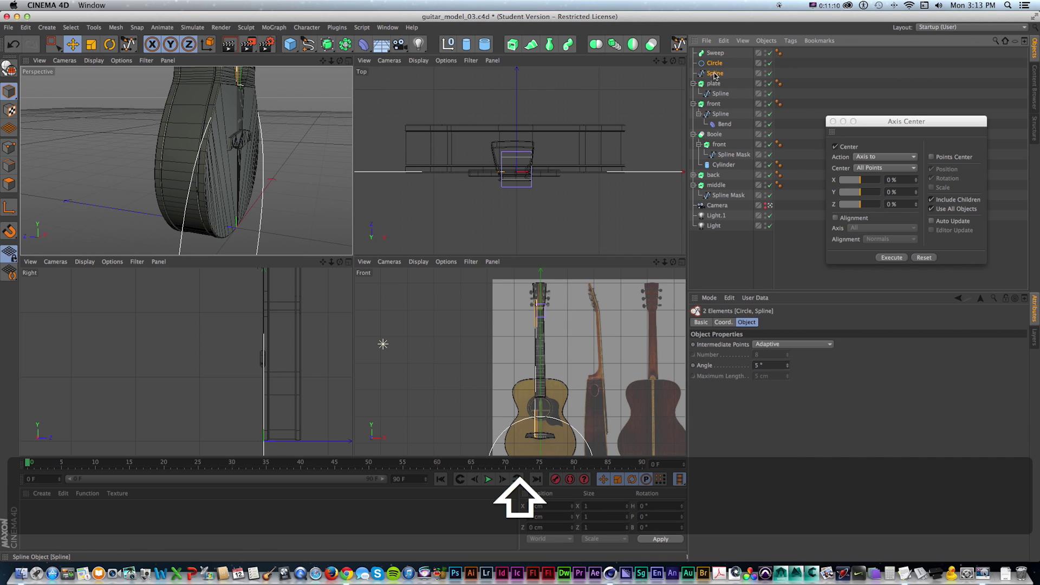
left_click_drag(713, 55, 715, 54)
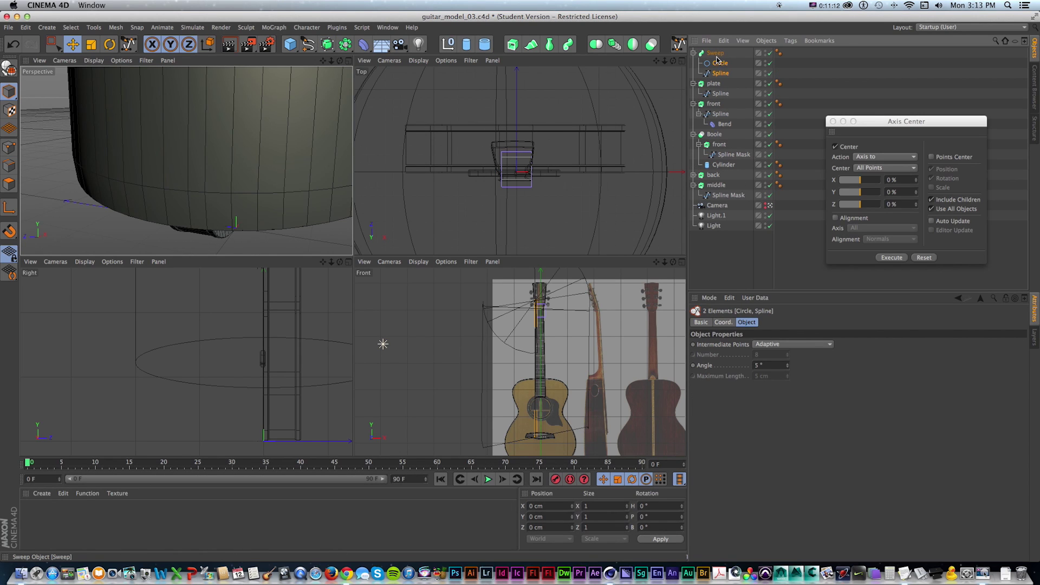
Scale the sweep's circle profile down to about 10.7 cm across.
left_click(718, 64)
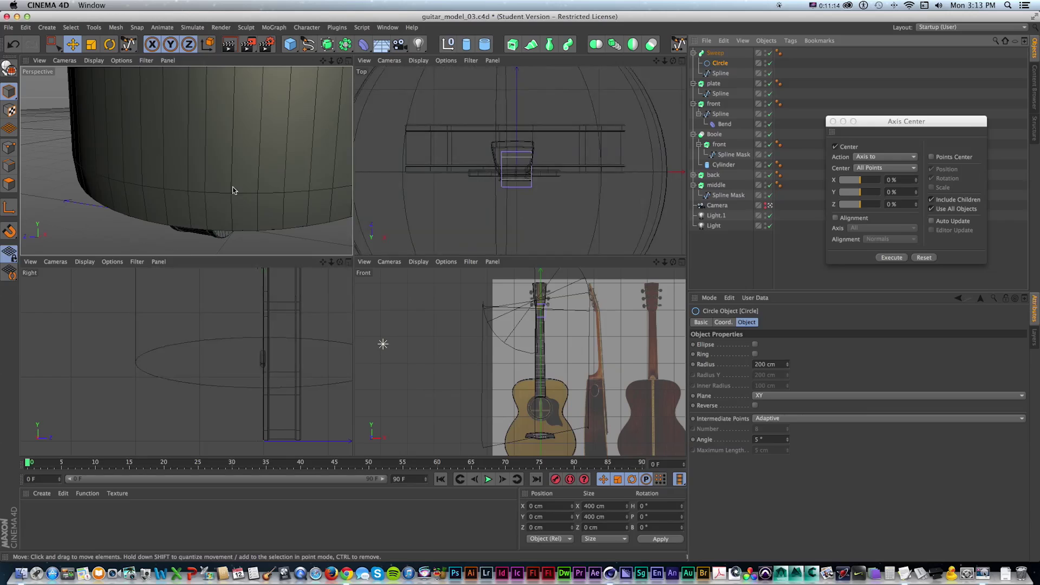
key("t")
left_click_drag(267, 162, 25, 152)
left_click_drag(325, 122, 137, 125)
key("1")
left_click_drag(221, 151, 48, 154)
key("1")
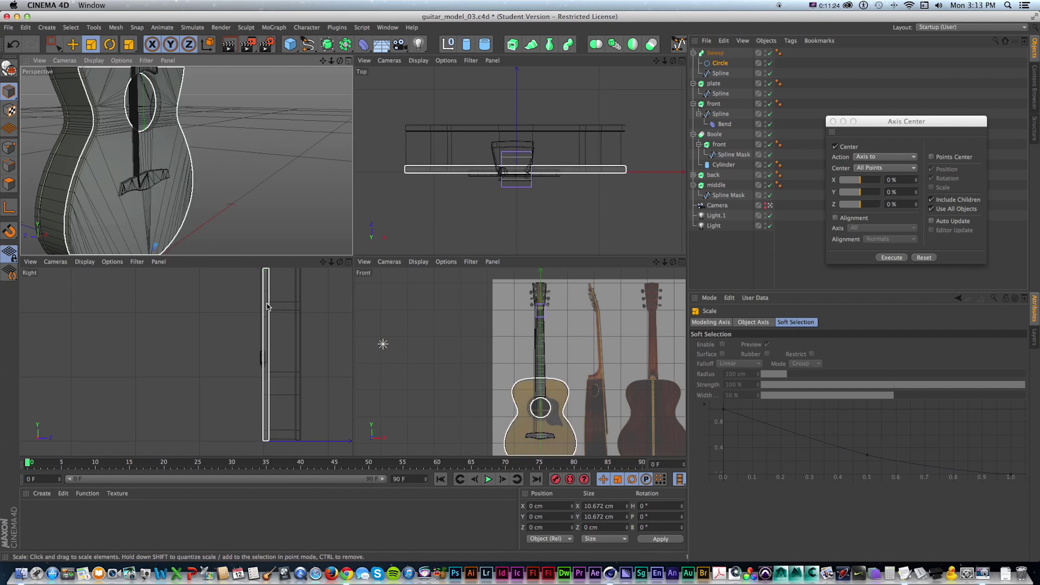
Scale the circle profile further down to about 5.1 cm across while checking the string against the neck and body.
key("1")
left_click_drag(278, 398, 276, 264)
left_click_drag(283, 180, 284, 222)
left_click_drag(279, 321, 281, 379)
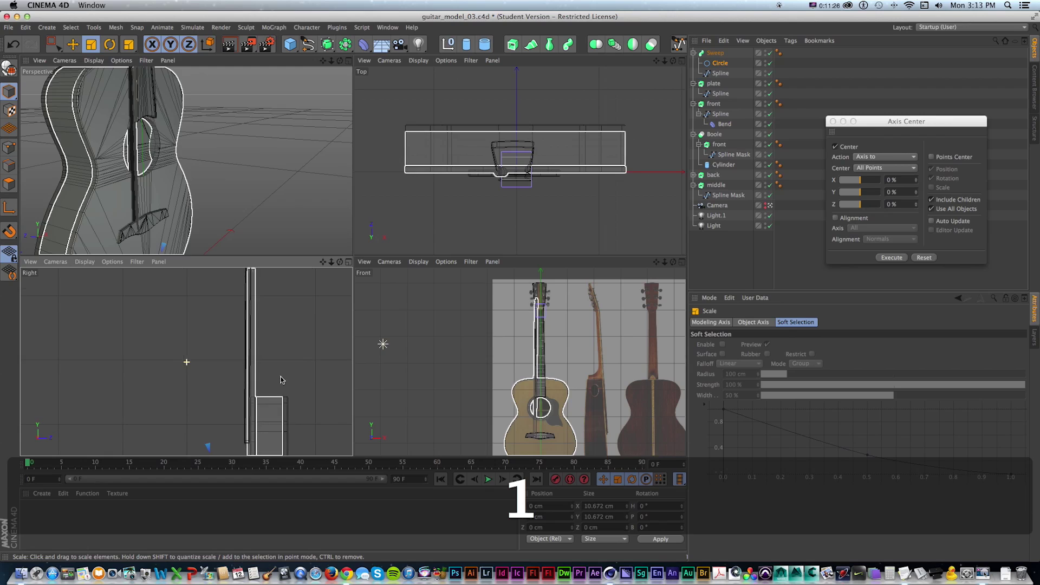
left_click_drag(232, 350, 126, 349)
left_click_drag(49, 343, 8, 342)
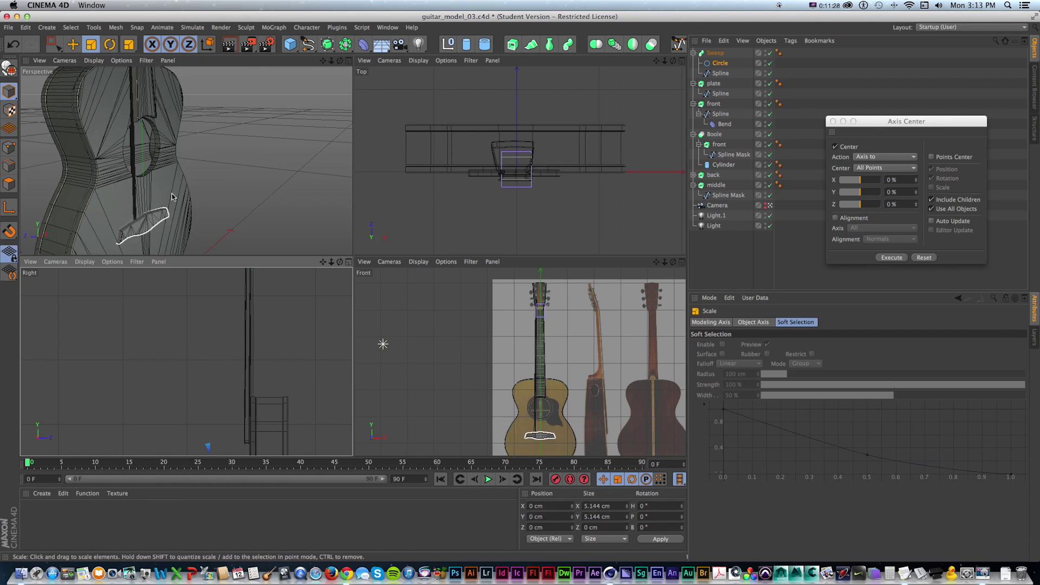
Thin the circle profile to about 3.4 cm across and preview-render the perspective view.
left_click(116, 190)
key("super+r")
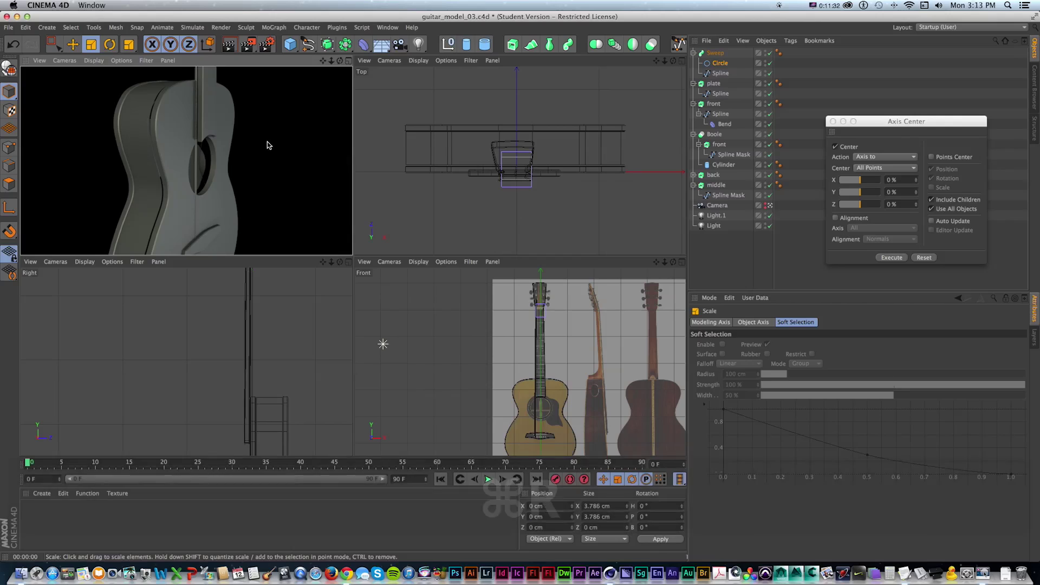
left_click_drag(267, 144, 240, 150)
key("super+r")
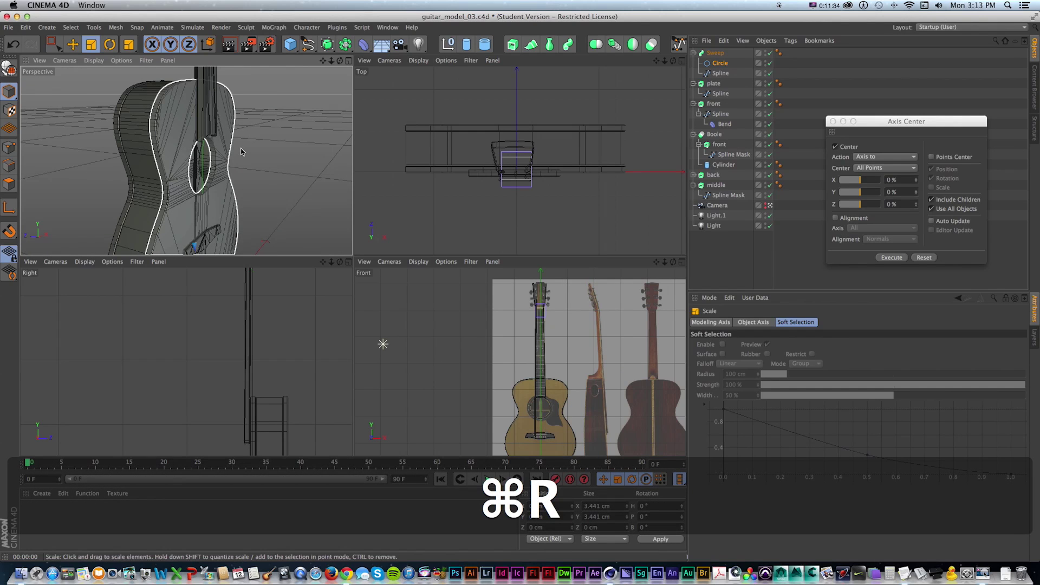
left_click(242, 150)
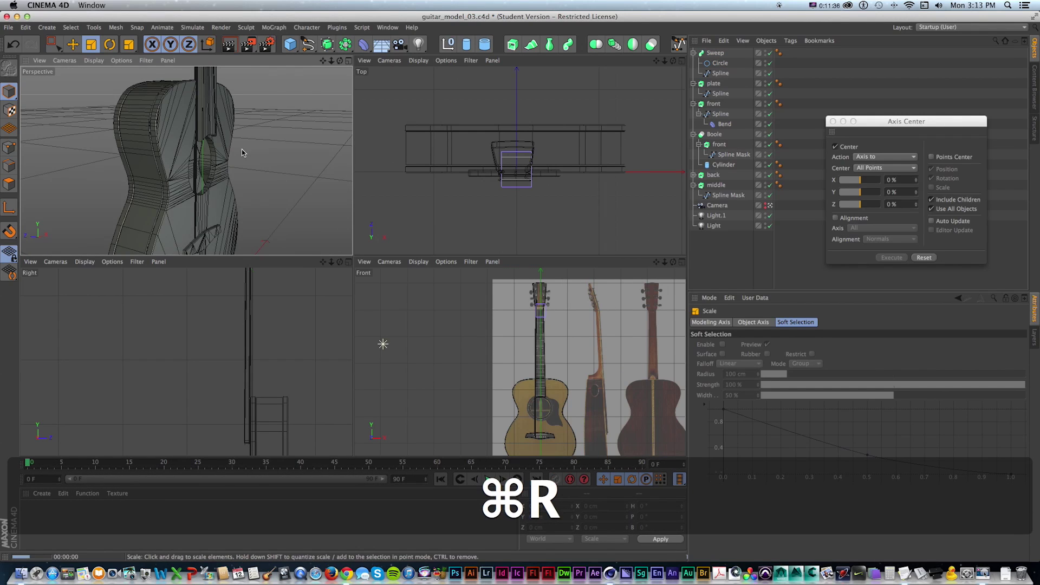
key("super+r")
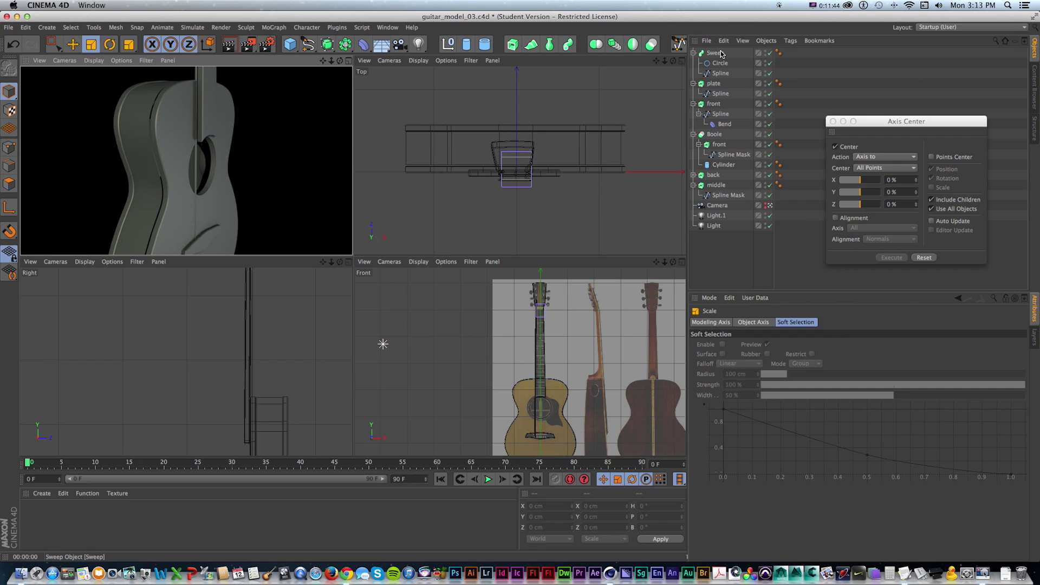
Show the axis handles and move the string sweep forward, clear of the neck, to about -12.9 cm in Z.
left_click(720, 53)
scroll(513, 176, "up", 4)
key("alt+d")
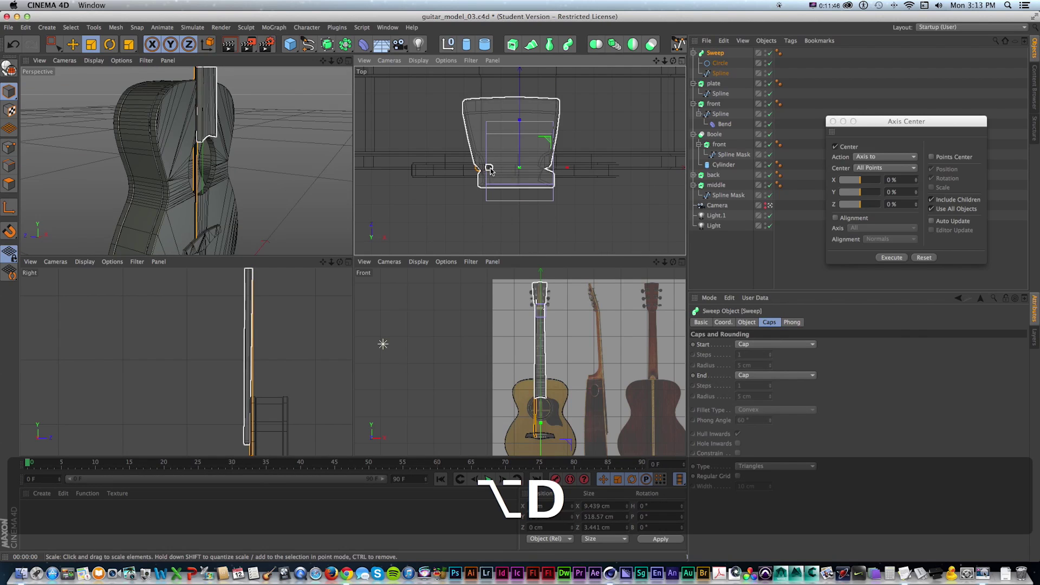
key("e")
left_click_drag(518, 143, 520, 167)
scroll(299, 402, "down", 3)
key("1")
left_click_drag(298, 402, 291, 285)
scroll(285, 369, "up", 5)
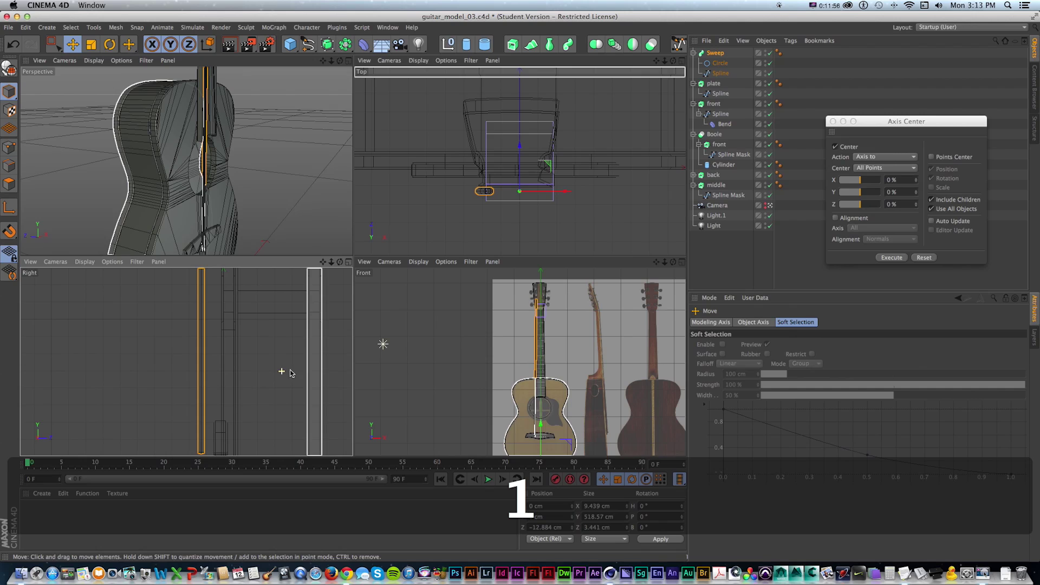
Fine-tune the string sweep's distance in front of the bridge and neck to about -11.4 cm in Z.
key("1")
left_click_drag(211, 385, 216, 276)
left_click_drag(520, 159, 520, 154)
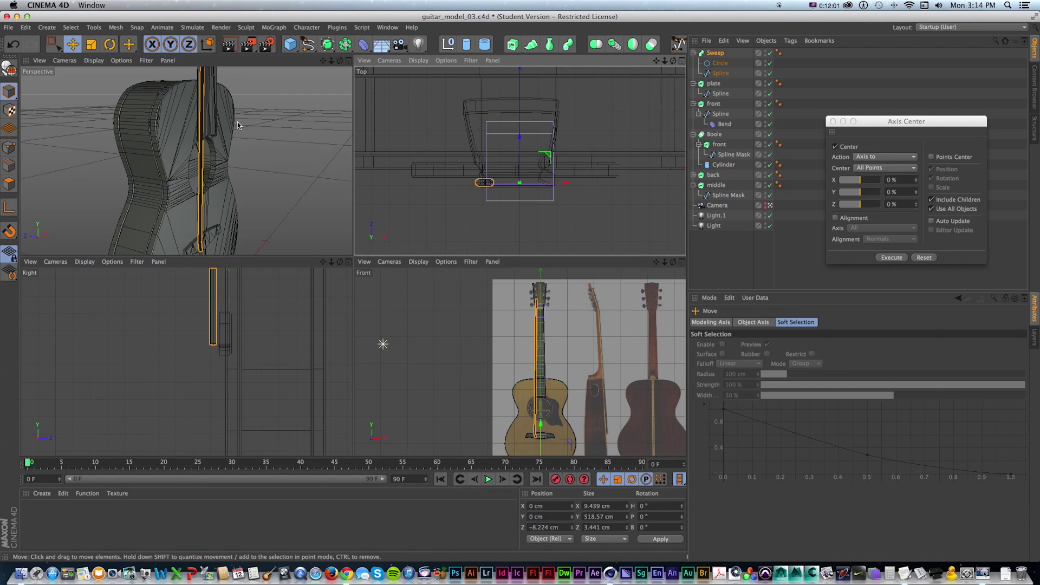
key("1")
left_click_drag(242, 124, 267, 204)
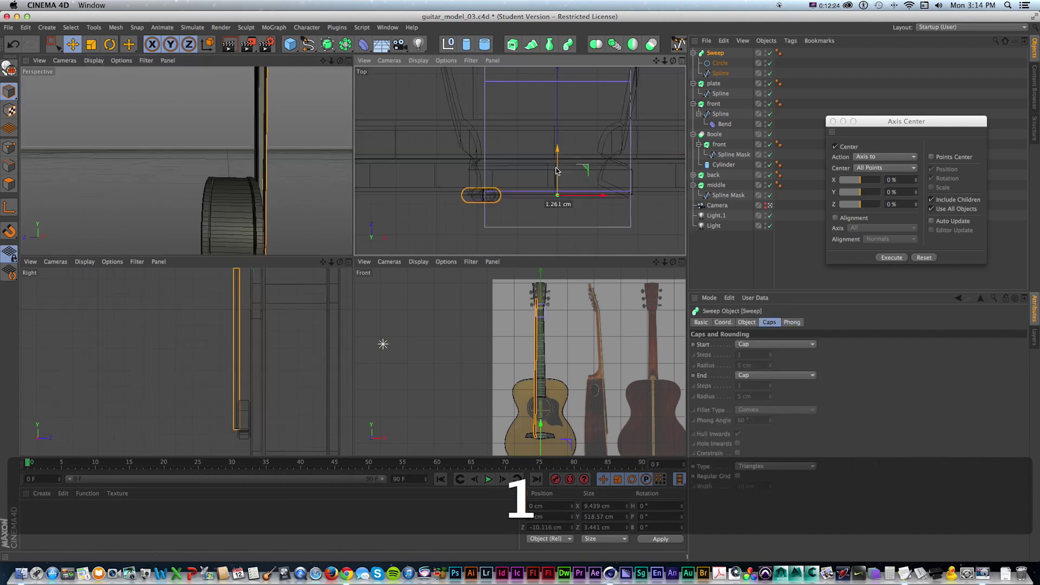
left_click_drag(555, 171, 557, 173)
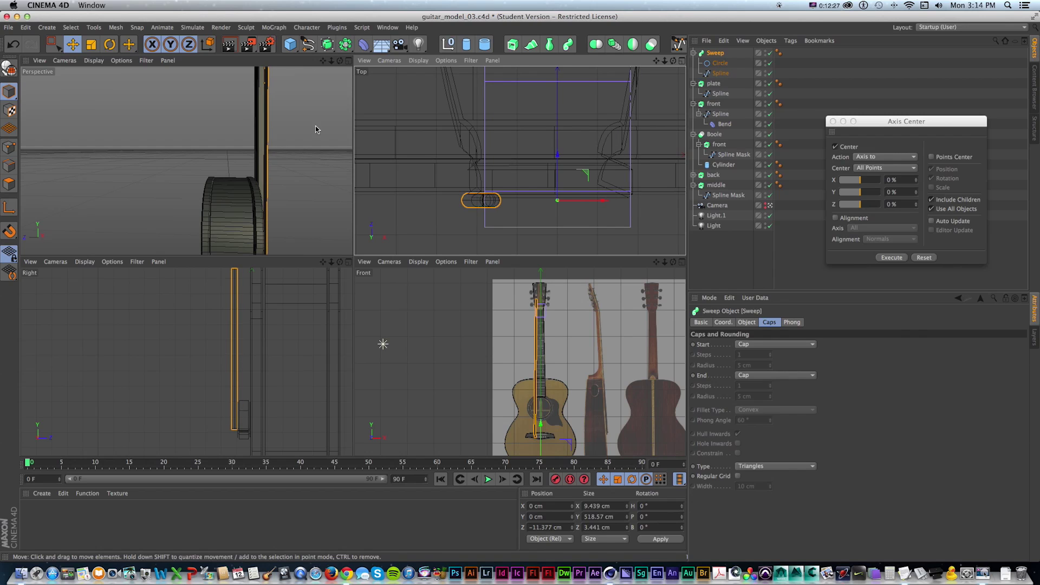
Copy the Bend deformer from the neck's spline onto the string's spline inside the Sweep.
left_click_drag(283, 129, 291, 257, "alt")
key("1")
mouse_move(295, 184)
left_mouse_down("alt")
mouse_move(300, 164)
mouse_move(275, 182)
left_mouse_up("alt")
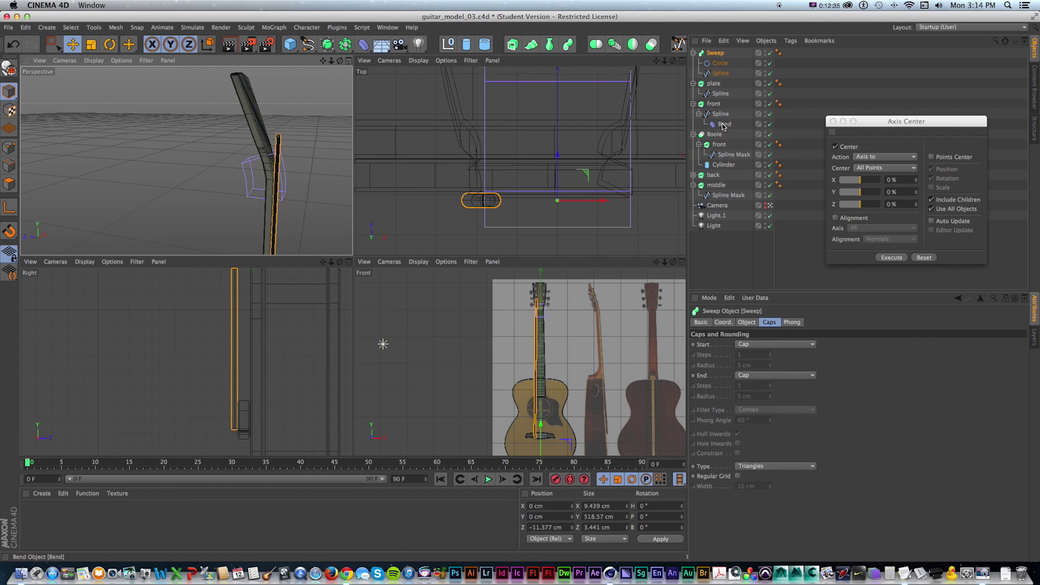
left_click_drag(723, 126, 721, 85, "super")
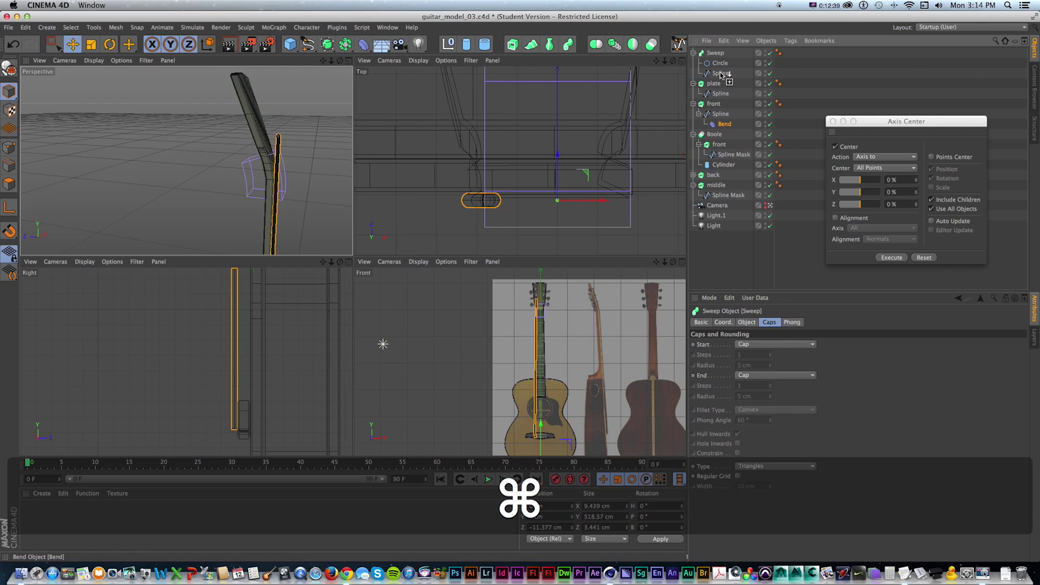
left_click_drag(720, 75, 720, 76, "super")
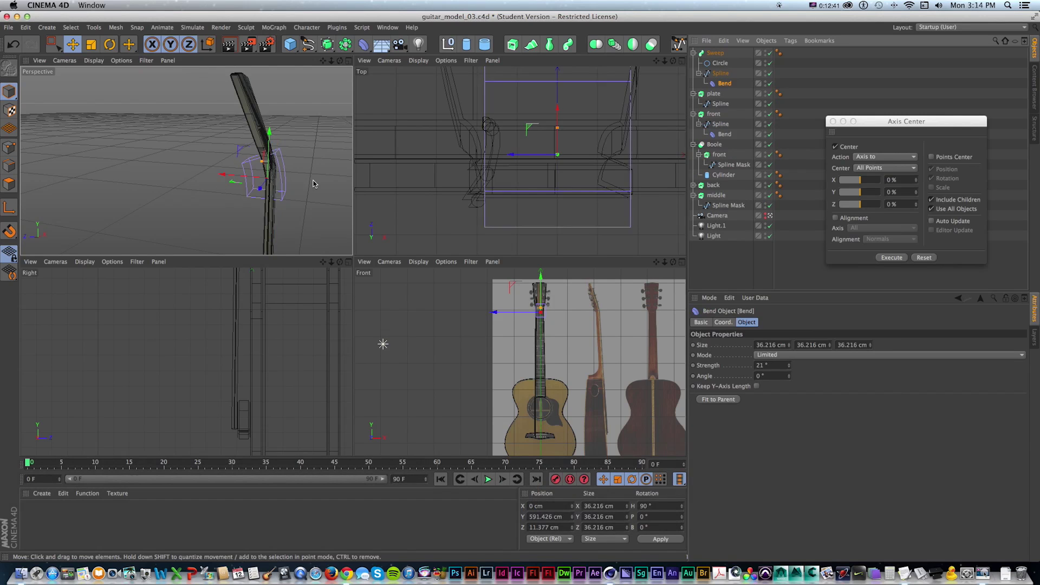
left_click_drag(251, 179, 276, 180)
key("super+z")
key("t")
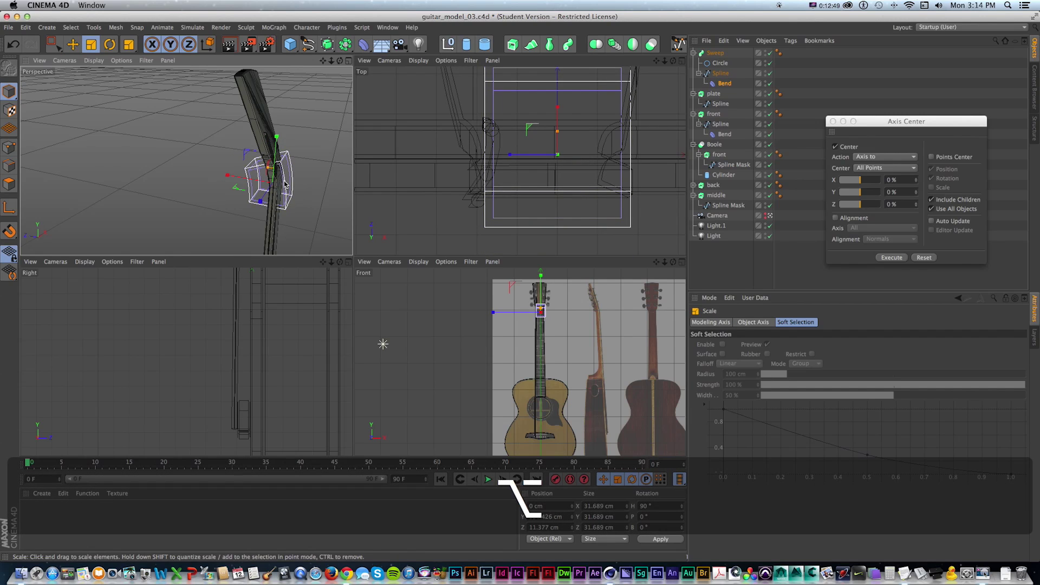
key("super+z")
Raise the string's Bend deformer to about 601.3 cm in Y and scale it down to about 26.7 cm.
left_click_drag(249, 116, 228, 144)
key("t")
key("1")
scroll(272, 153, "down", 2)
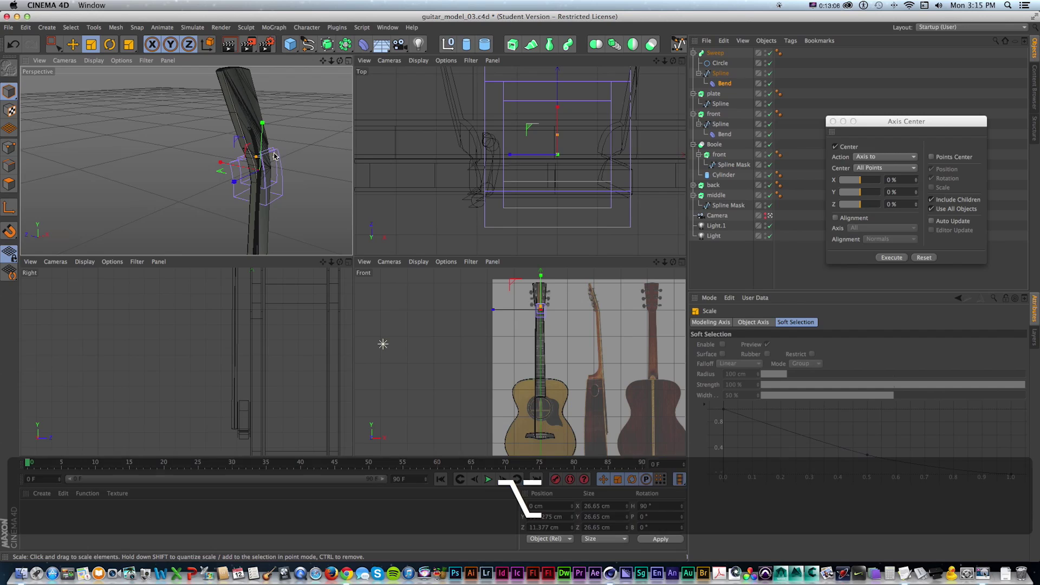
Trace the second string in the front view with a Bezier spline from the bridge over the nut to the middle-left tuning post, about 538 cm tall.
middle_click(537, 334)
key("1")
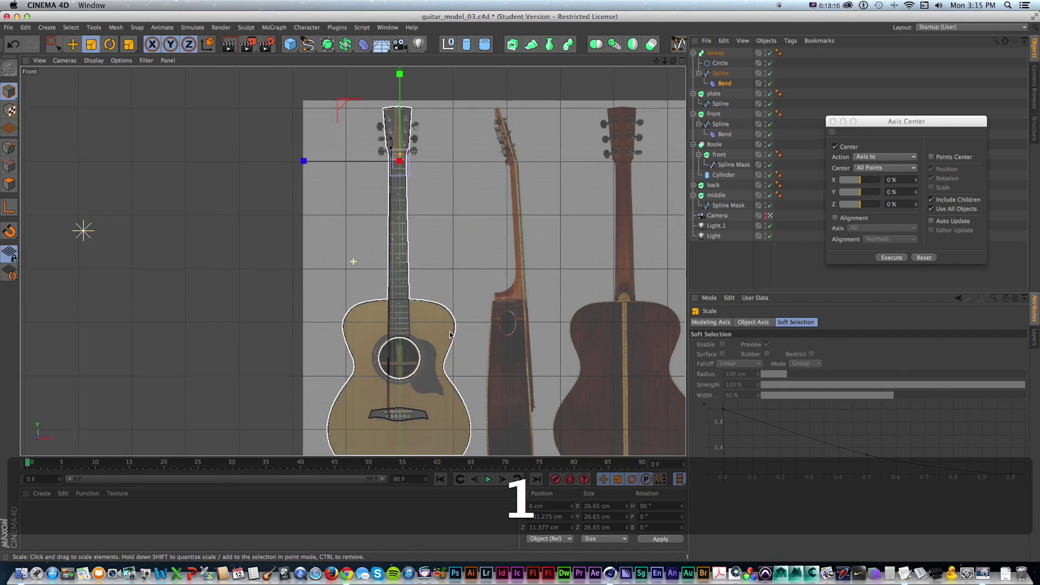
left_click_drag(416, 353, 425, 313)
scroll(425, 314, "up", 4)
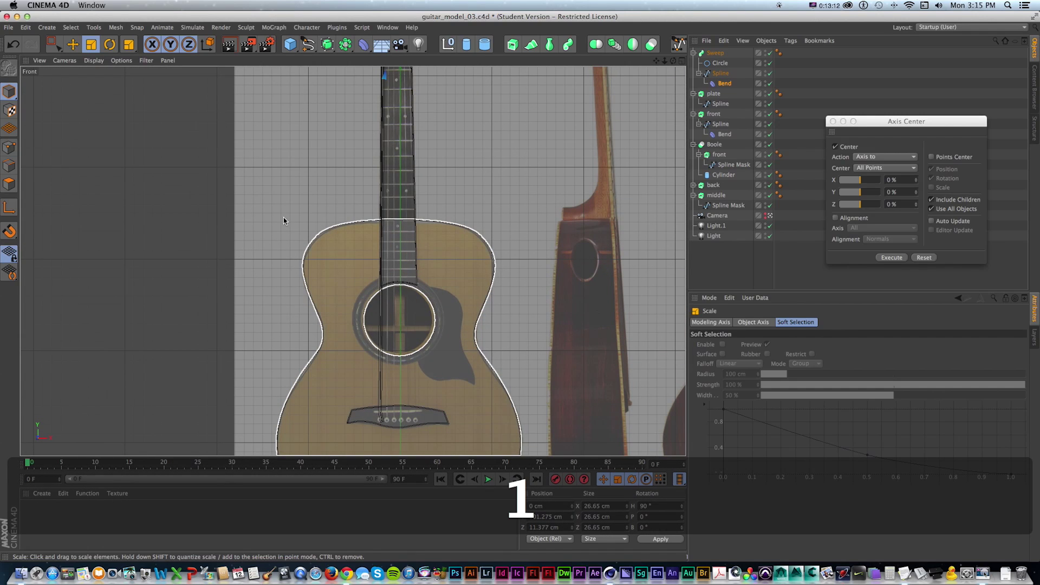
left_click_drag(308, 44, 383, 56)
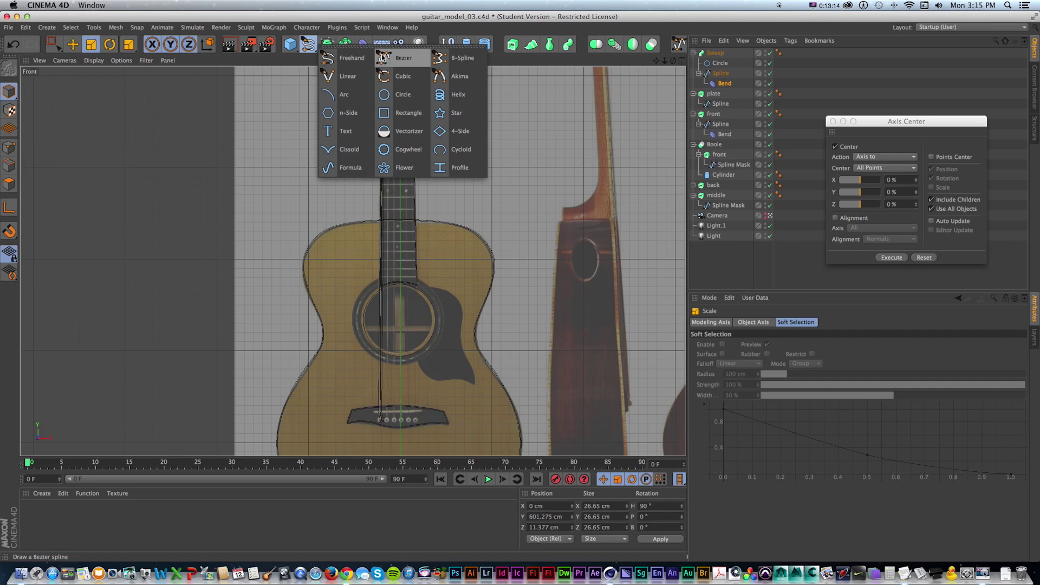
left_click(389, 420)
key("1")
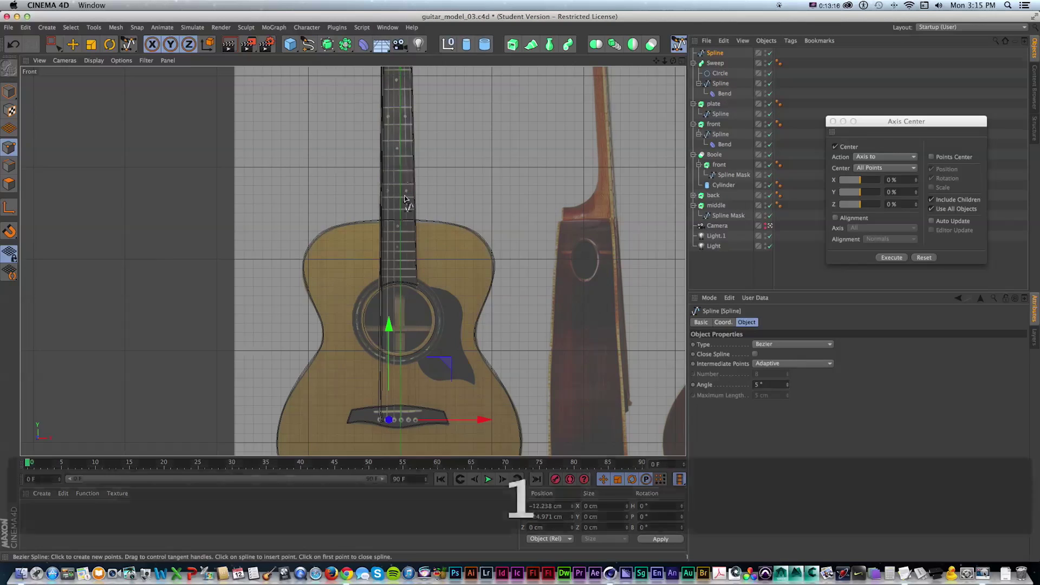
left_click_drag(404, 199, 405, 379)
left_click(390, 158)
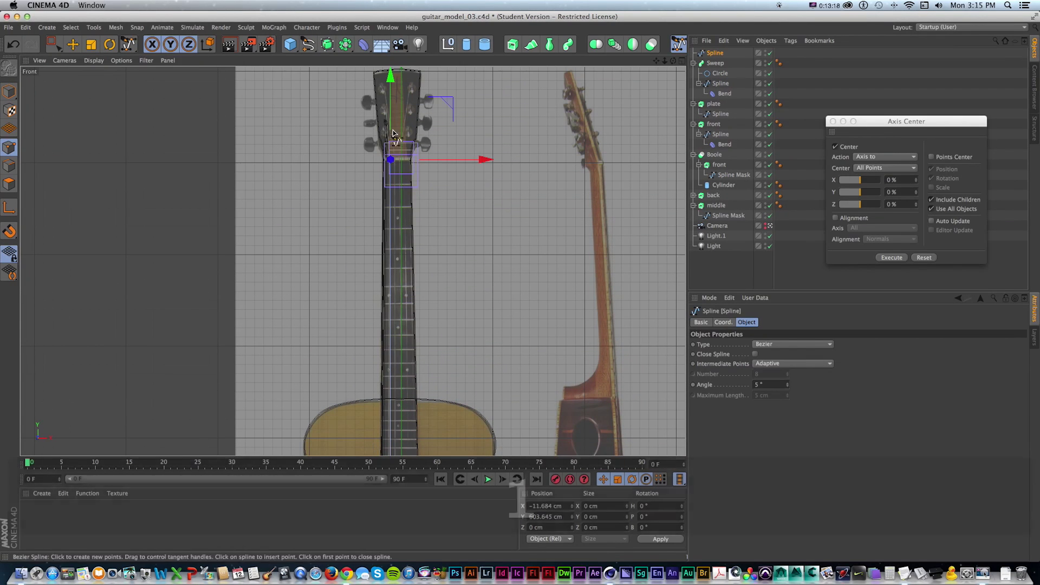
left_click(385, 107)
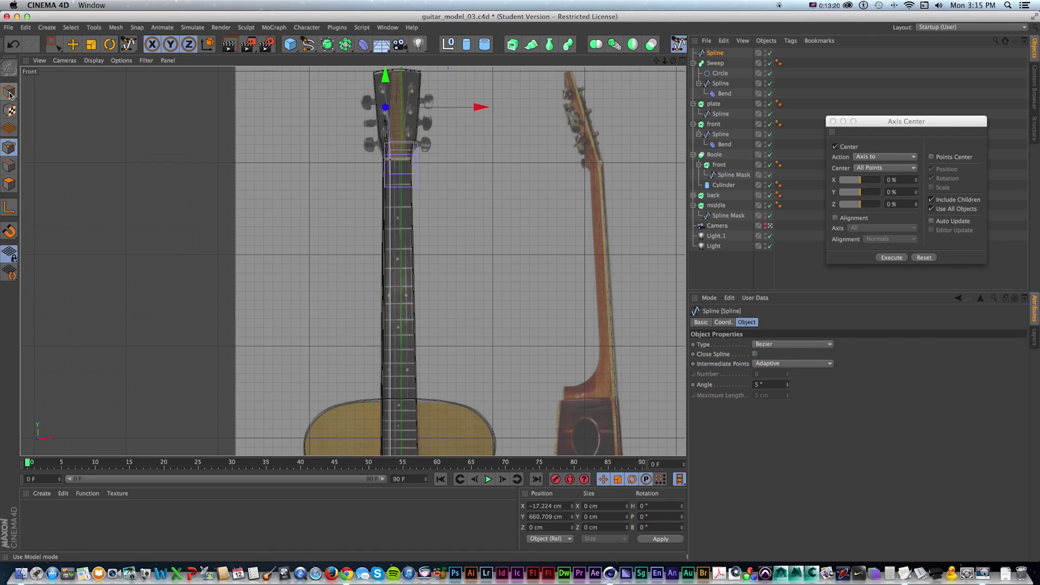
Trace the third string as a separate Bezier spline from the bridge over the nut to the top-left tuning post, about 561 cm tall.
key("1")
left_click_drag(360, 294, 355, 97)
left_click(307, 44)
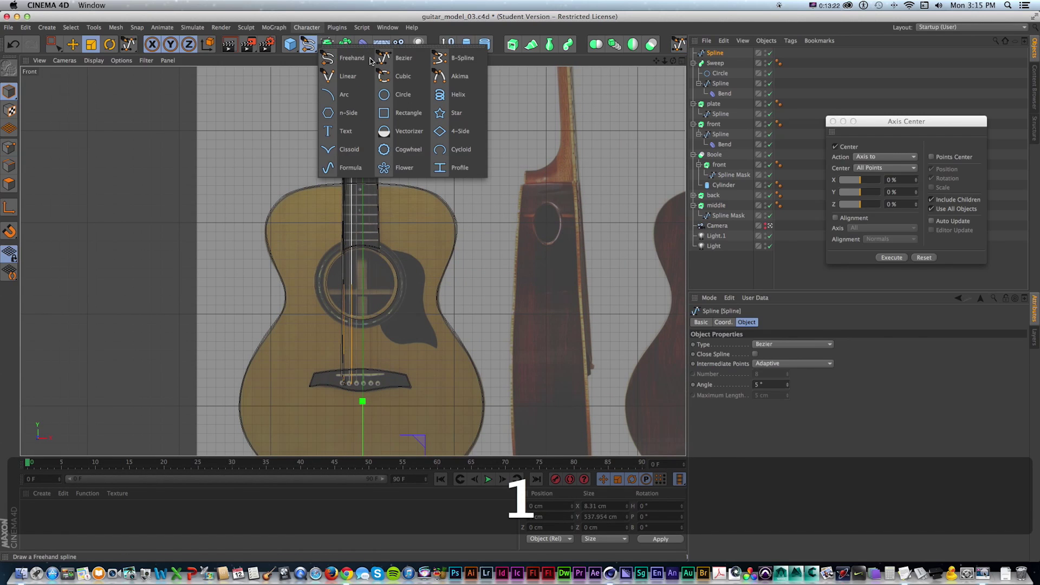
left_click(394, 58)
left_click(356, 383)
key("1")
left_click_drag(345, 252, 305, 213)
left_click(343, 215)
left_click(325, 142)
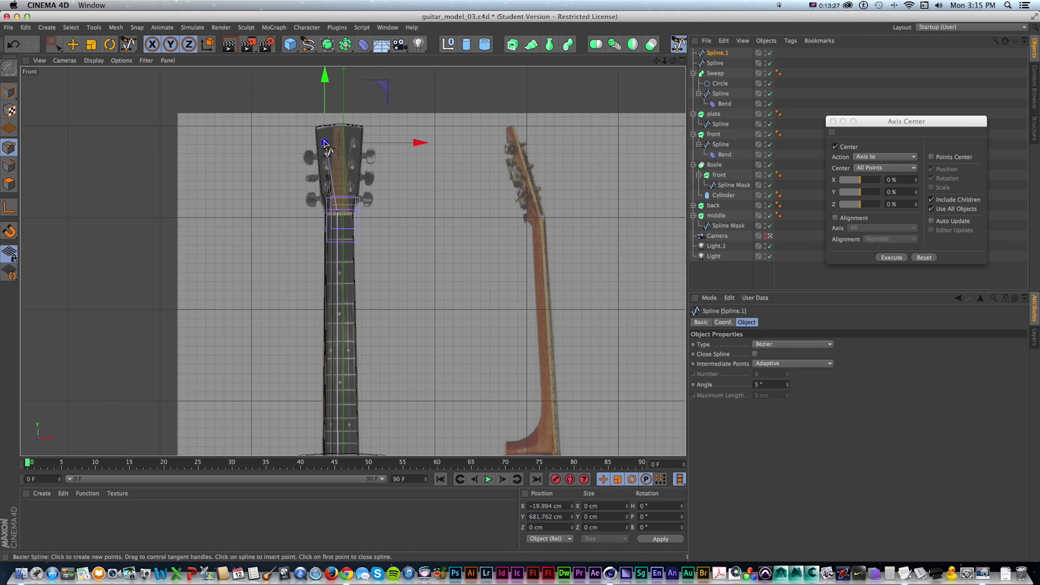
left_click(8, 91)
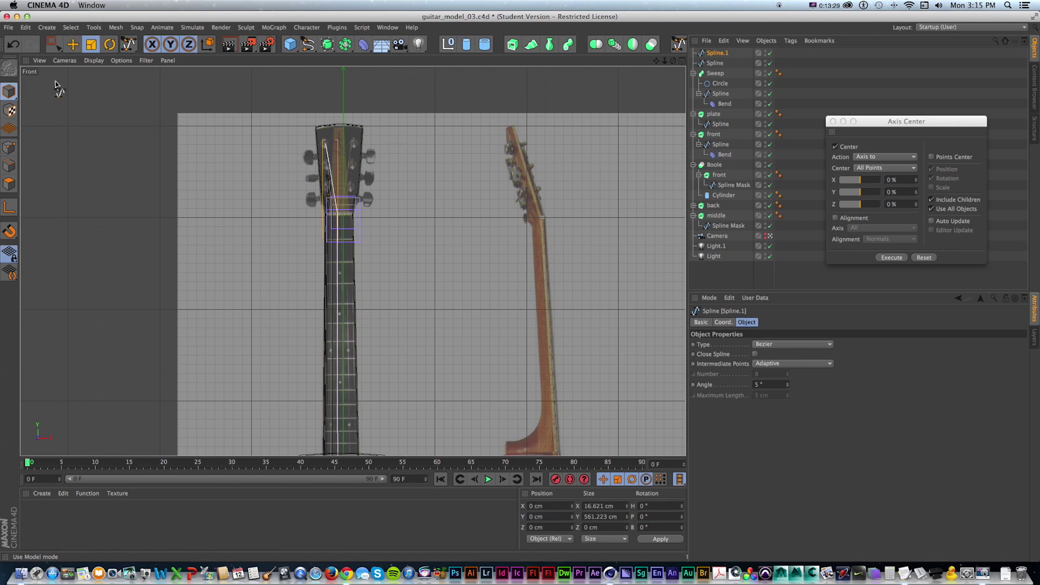
Trace the fourth string as a new Bezier spline from about X 2.2 cm at the bridge to about X 11 cm at the top-right post.
left_click_drag(308, 44, 392, 60)
key("1")
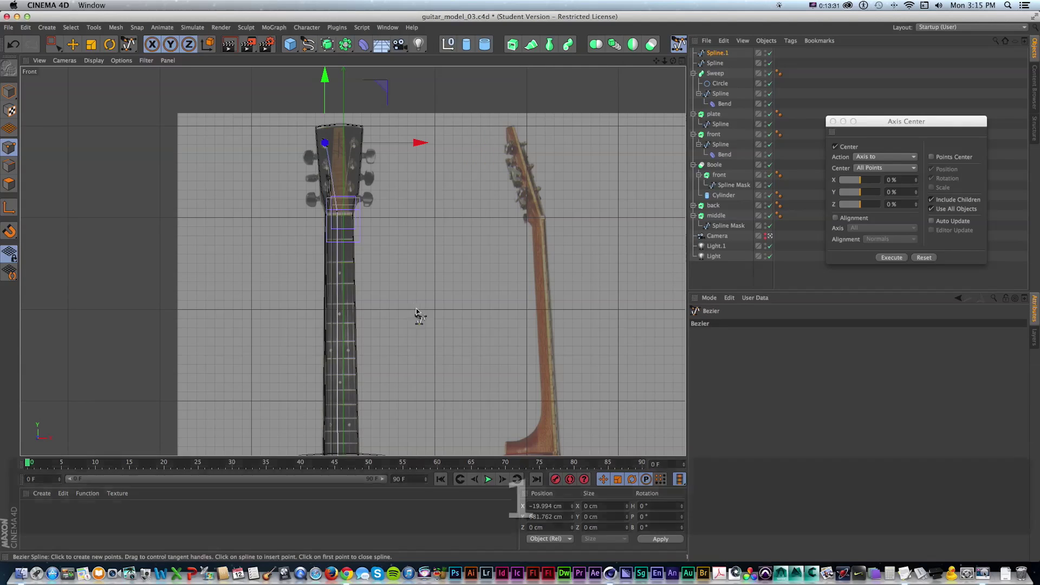
left_click_drag(415, 311, 401, 62)
left_click(333, 407)
left_click_drag(377, 278, 367, 379)
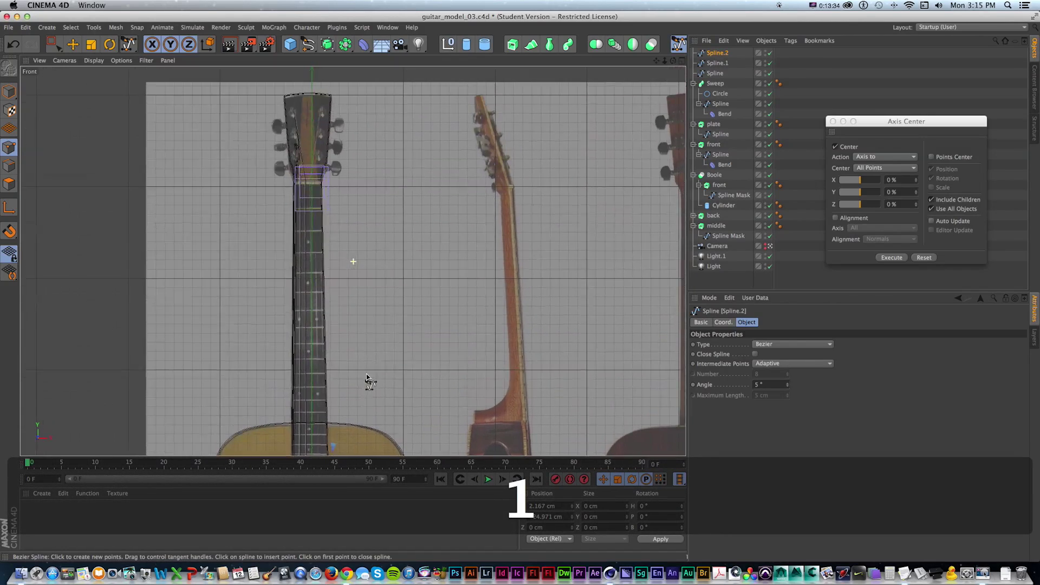
left_click(308, 184)
left_click(324, 109)
left_click(10, 91)
Trace the fifth string as a new Bezier spline from the bridge over the nut to the middle-right post, about 539 cm tall, redoing its endpoint.
left_click(306, 47)
left_click_drag(337, 440, 356, 209)
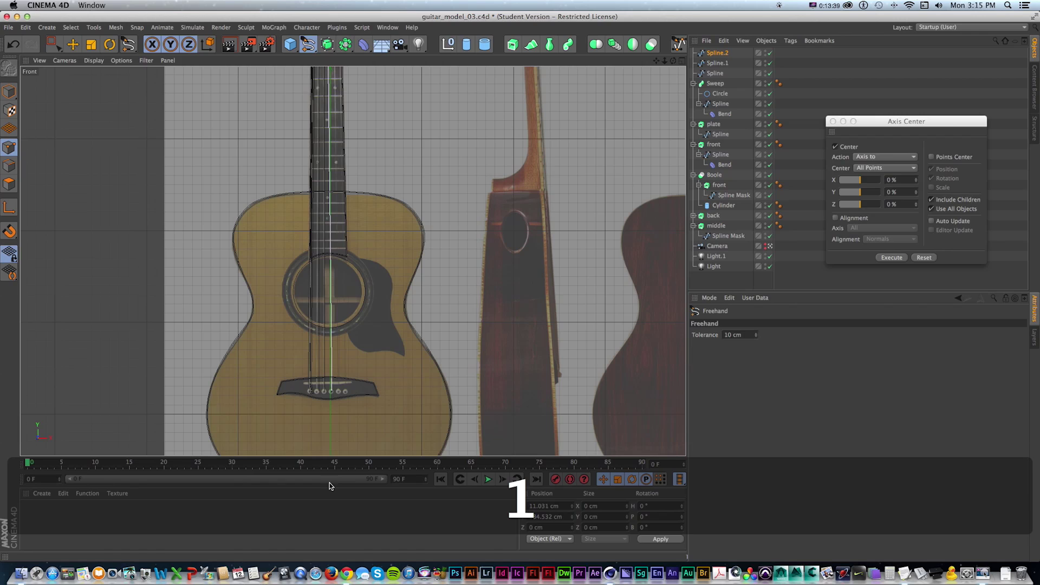
left_click(340, 391)
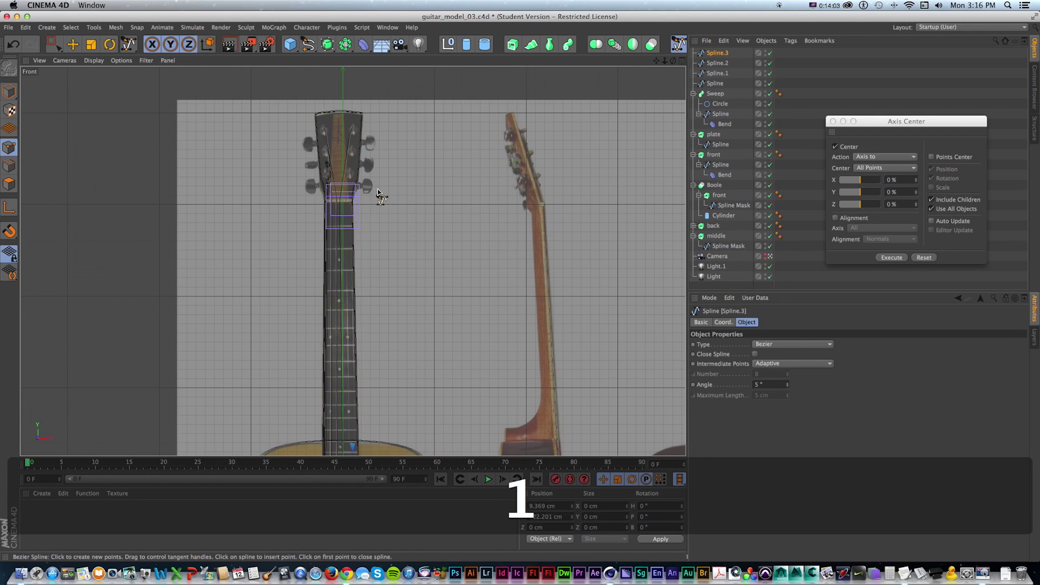
left_click(346, 200)
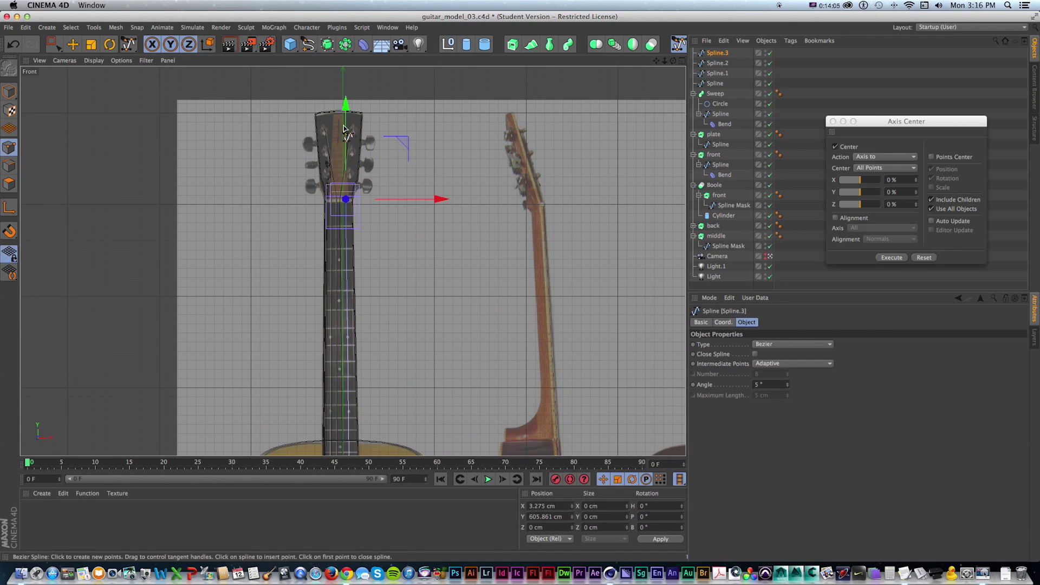
left_click(351, 150)
key("super+z")
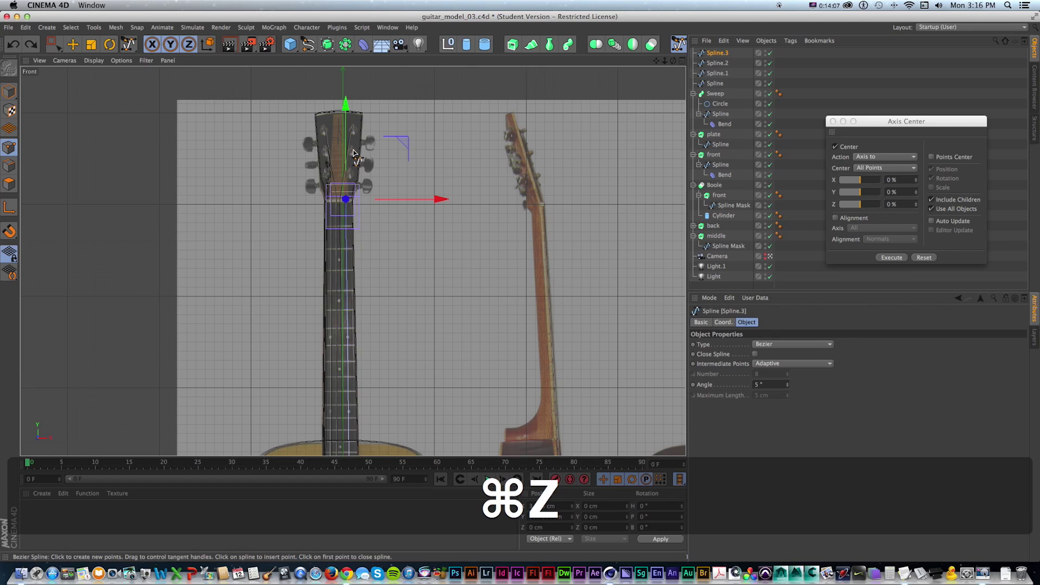
key("super+z")
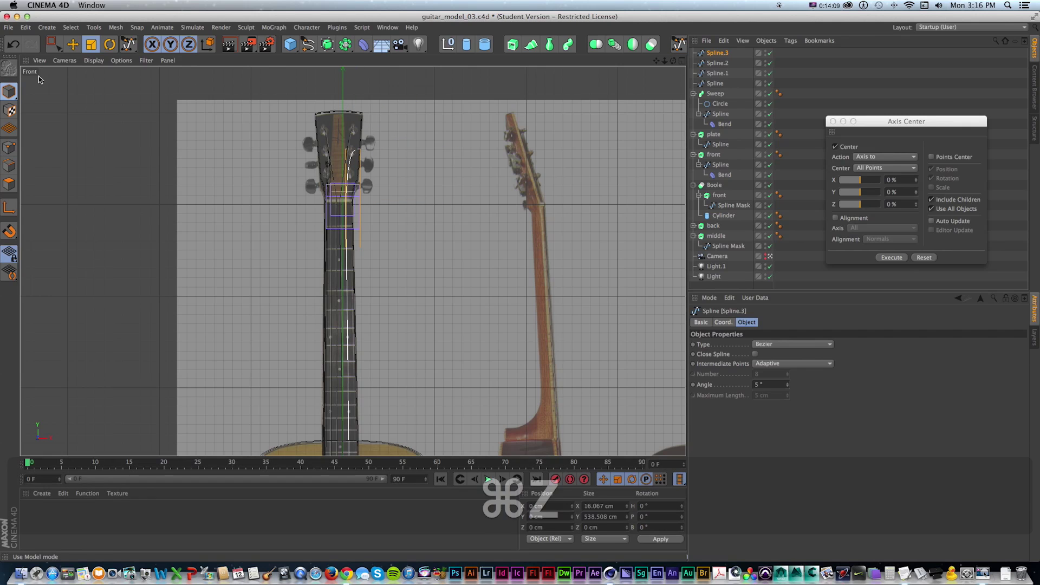
Trace the sixth string as a new Bezier spline from the bridge over the nut to the lowest right-hand tuning post, about 514 cm tall.
left_click_drag(312, 49, 399, 58)
key("1")
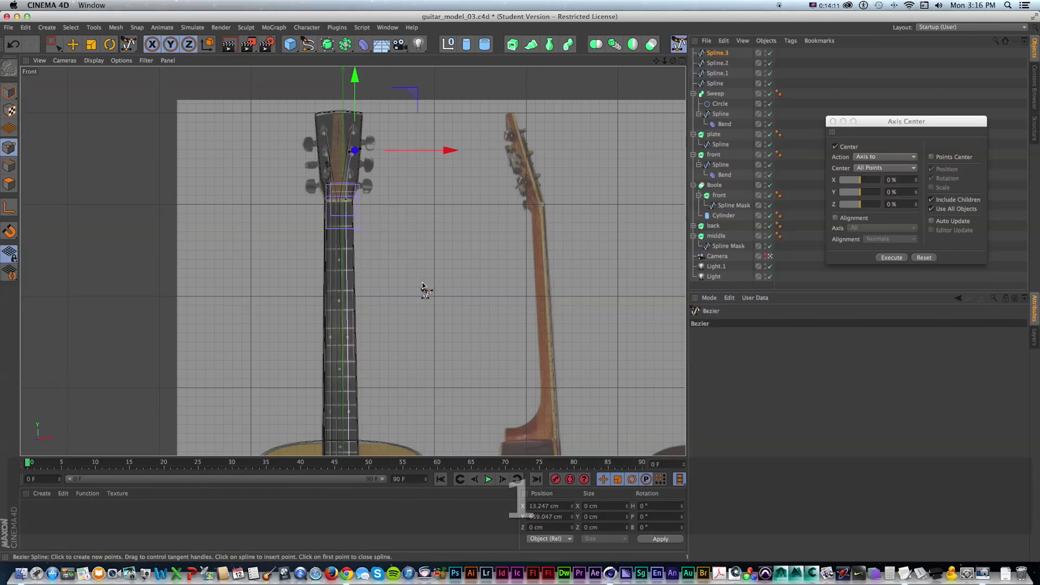
left_click_drag(424, 291, 408, 8)
left_click(341, 357)
left_click_drag(346, 211, 351, 371)
scroll(351, 372, "up", 1)
left_click_drag(374, 135, 369, 264)
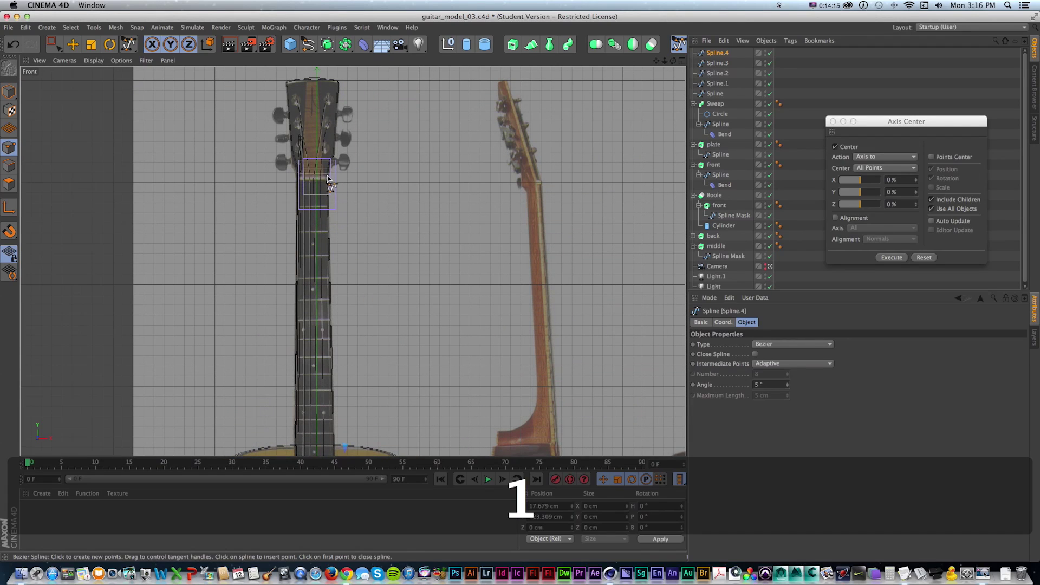
left_click(326, 173)
left_click(324, 145)
scroll(479, 276, "up", 1)
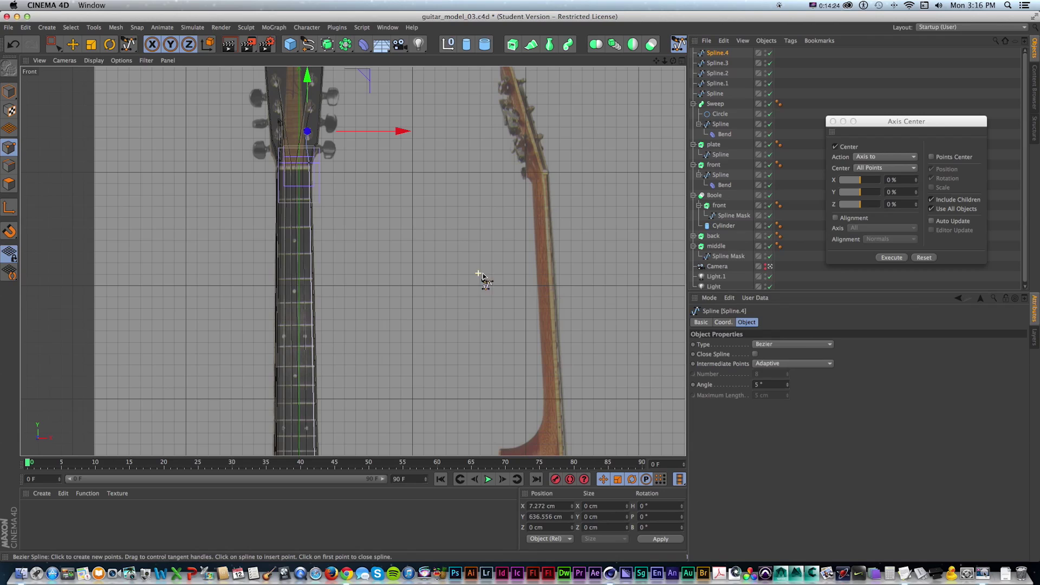
key("t")
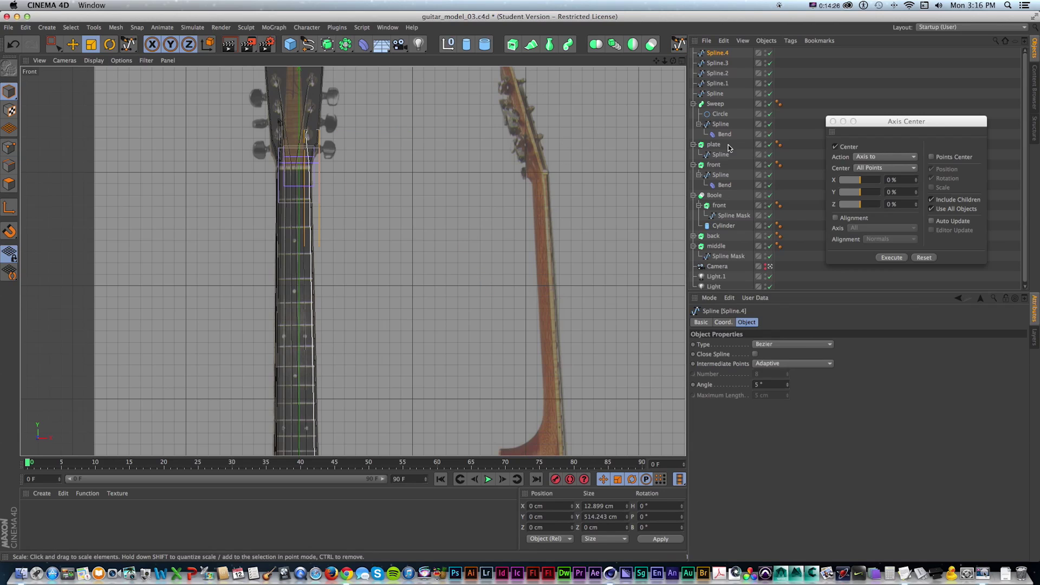
Collapse the Sweep, plate, front and Boole hierarchies in the object list.
left_click(693, 104)
left_click(694, 114)
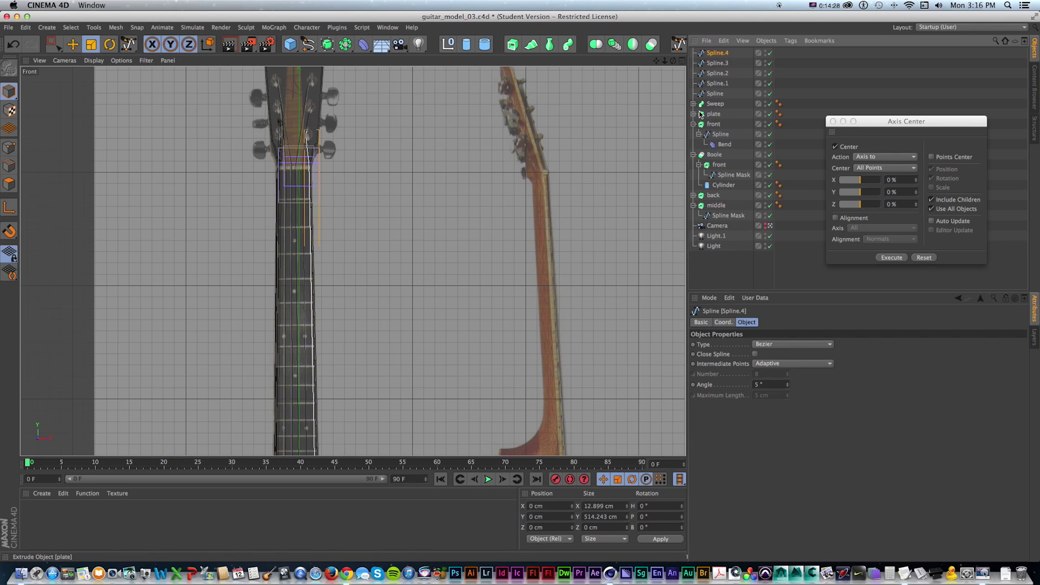
left_click(694, 125)
left_click(693, 135)
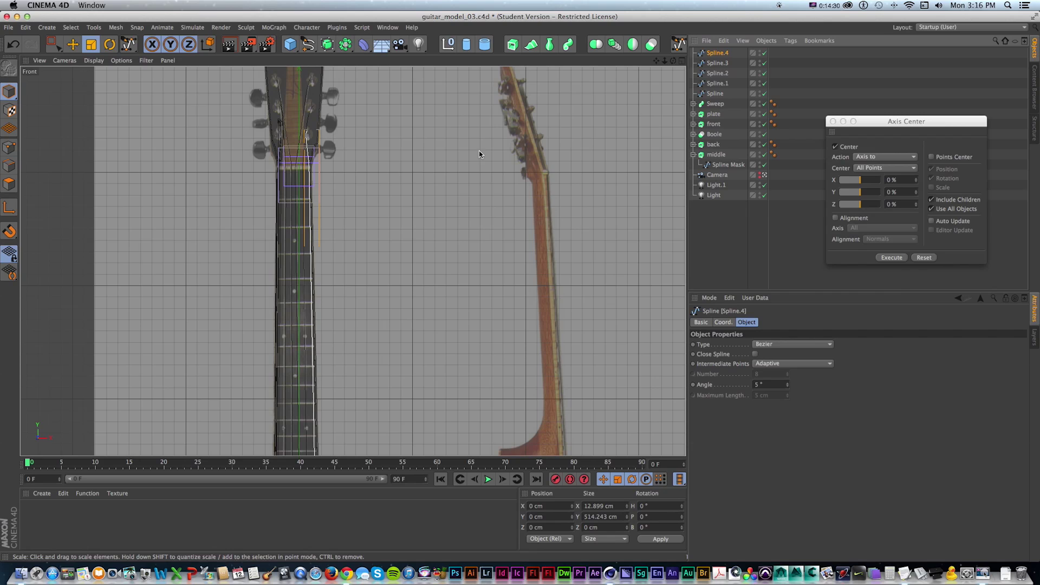
Return to the four-view layout and render the perspective view to check the first string against the headstock.
middle_click(208, 113)
mouse_move(208, 112)
left_mouse_down("alt")
mouse_move(112, 118)
mouse_move(181, 114)
left_mouse_up("alt")
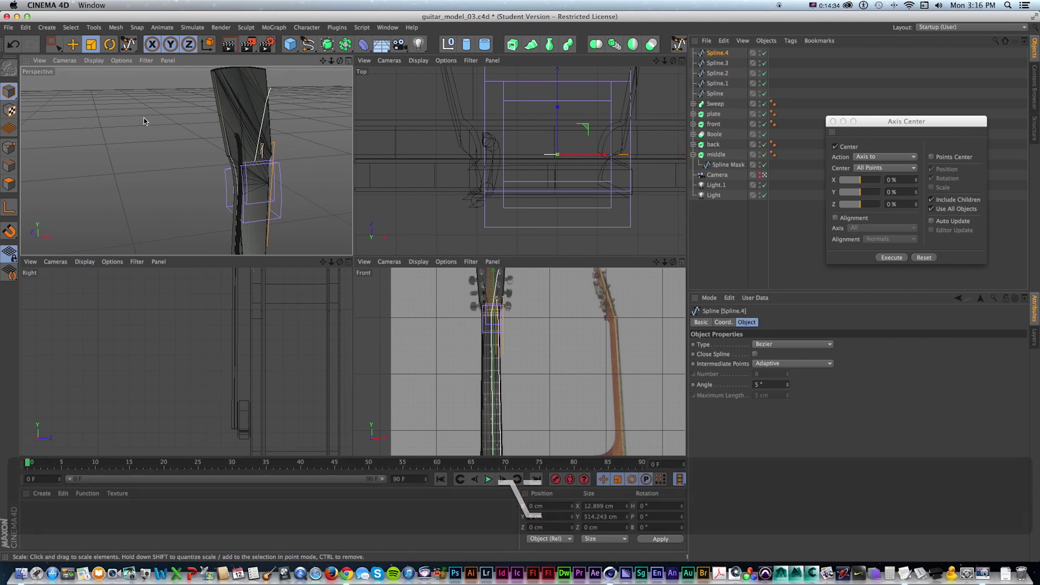
key("super+r")
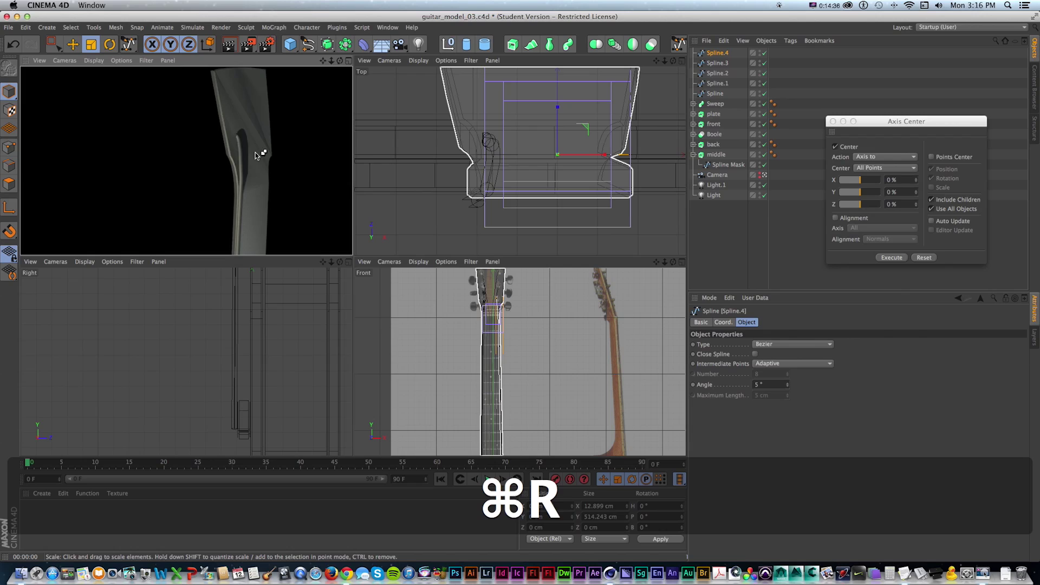
left_click(255, 155)
left_click(251, 155)
Set the perspective view's display mode to Gouraud Shading without lines.
key("n")
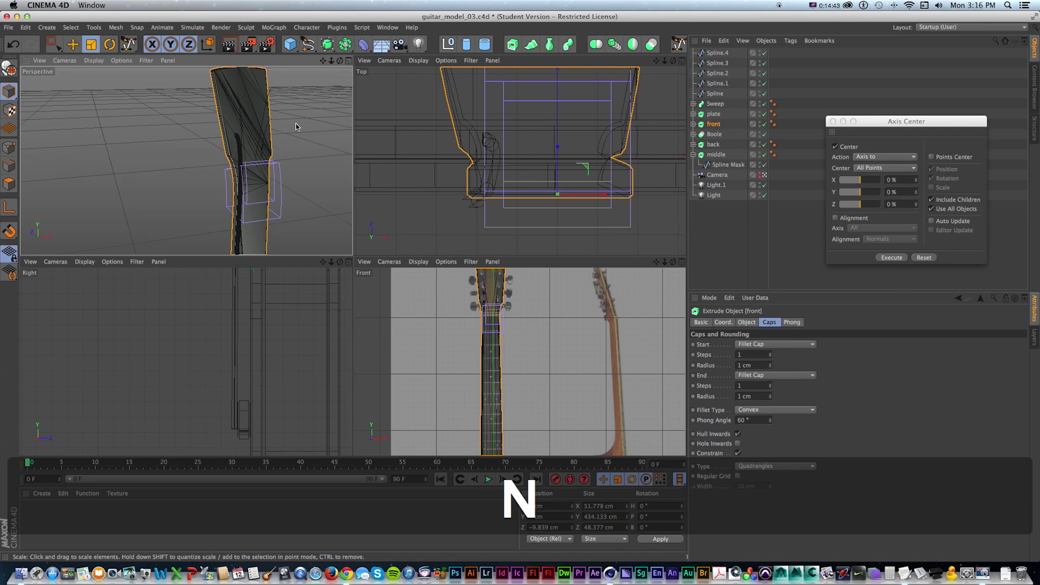
left_click(122, 60)
mouse_move(98, 62)
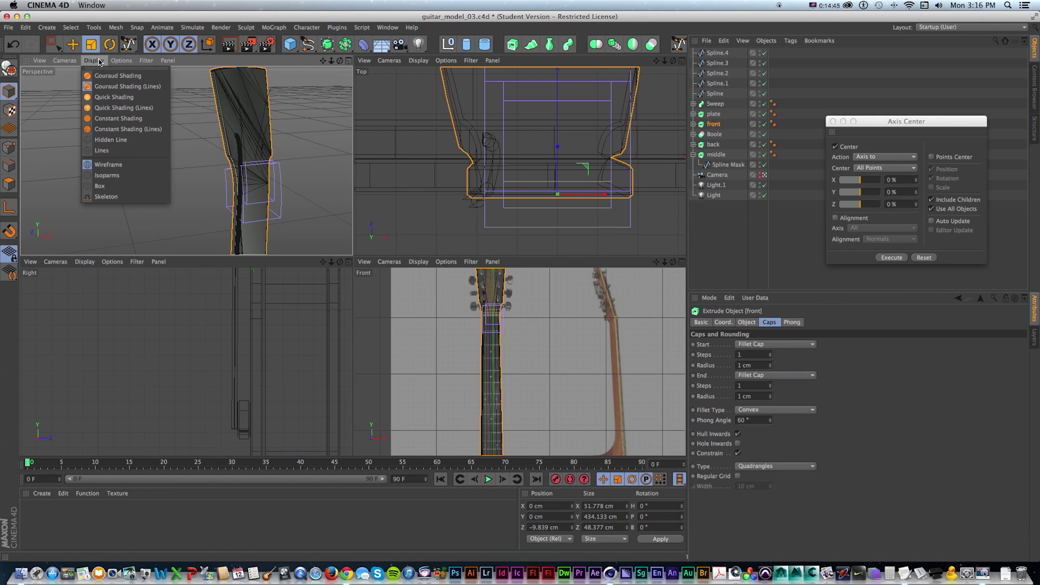
left_click(124, 75)
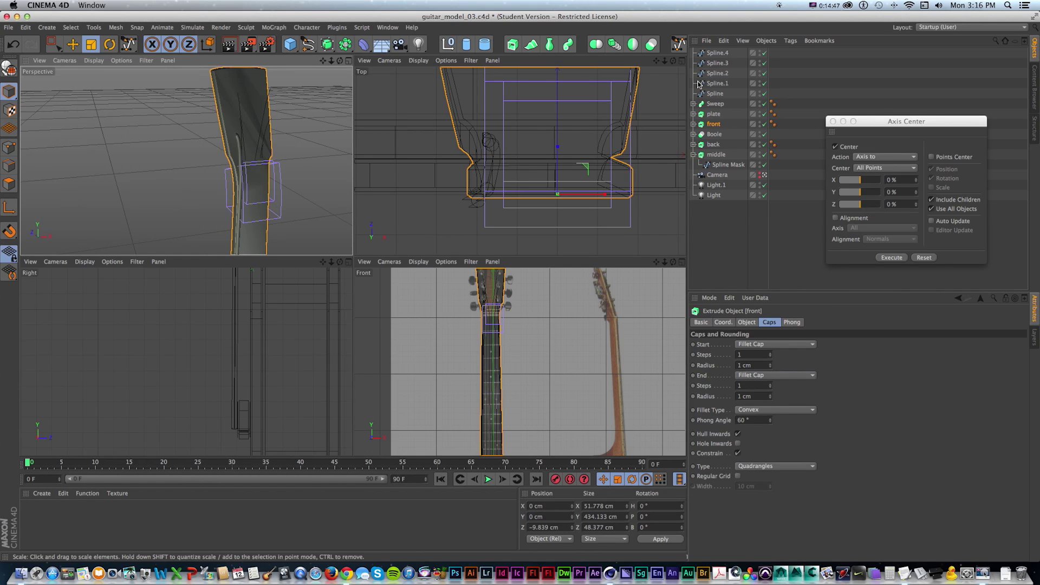
Expand the Sweep object's hierarchy and rename it "string".
left_click(694, 104)
double_click(703, 105)
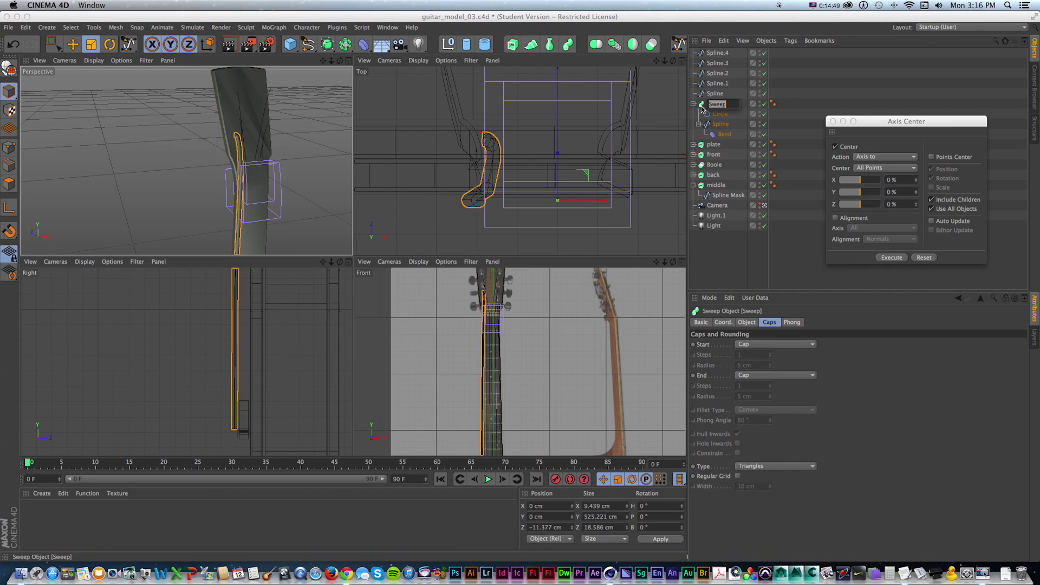
type("string")
key("Return")
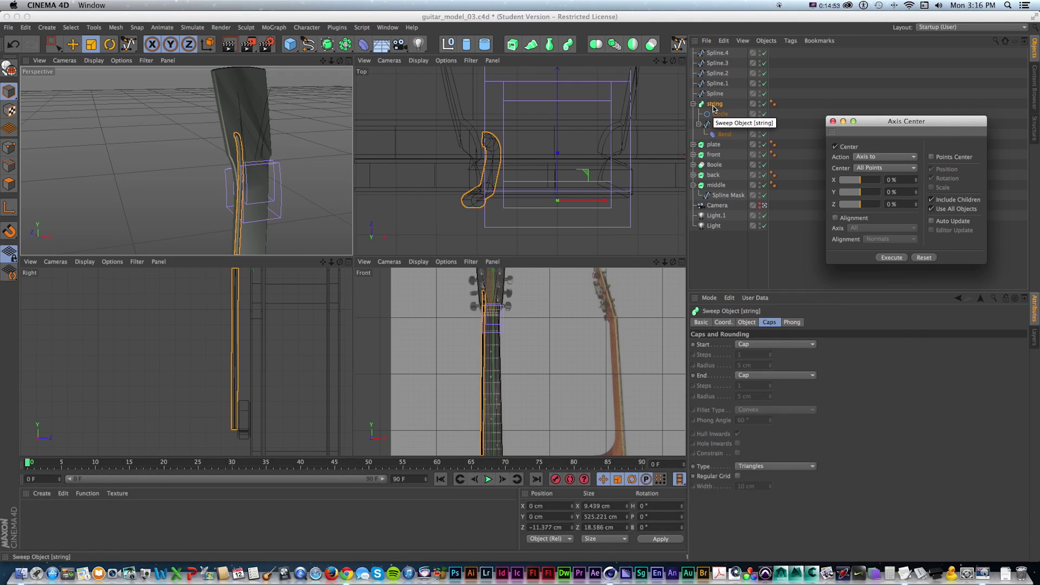
Duplicate the string sweep five times and collapse the splines inside the string.2 to string.5 copies.
key("super")
left_click_drag(714, 103, 716, 100, "super")
left_click(698, 124)
left_click(698, 154)
left_click(698, 184)
left_click(699, 216)
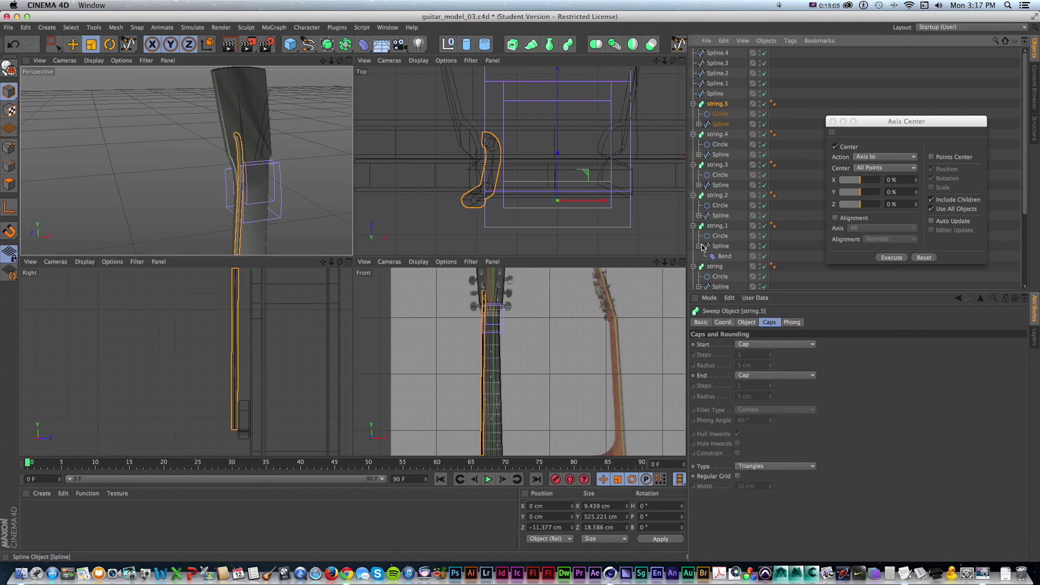
Delete the original splines from the string.1 to string.5 copies, leaving only their Circle profiles.
left_click(717, 246)
left_click(720, 216, "super")
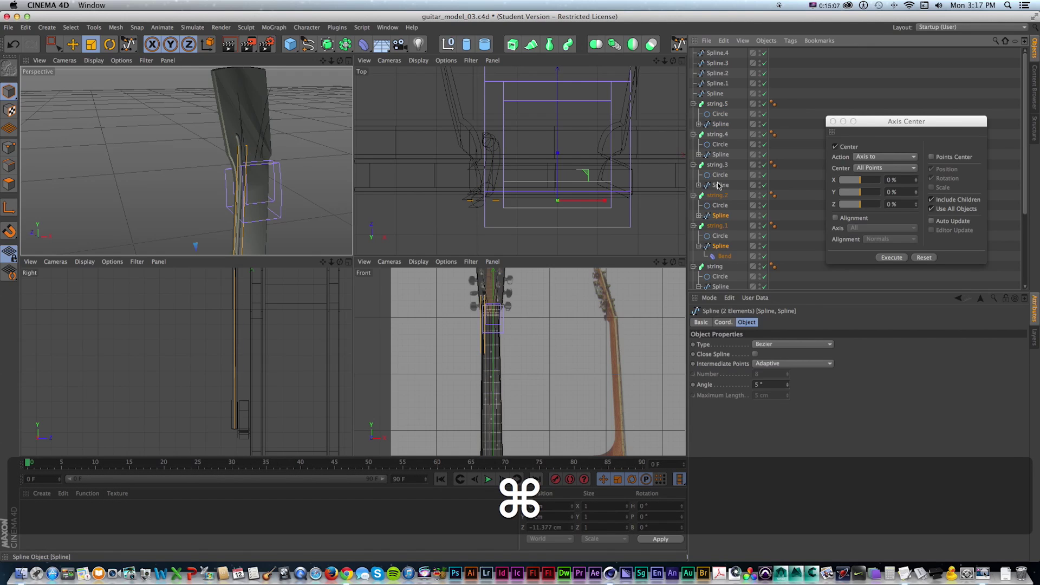
left_click(717, 154, "super")
left_click(718, 126, "super")
key("BackSpace")
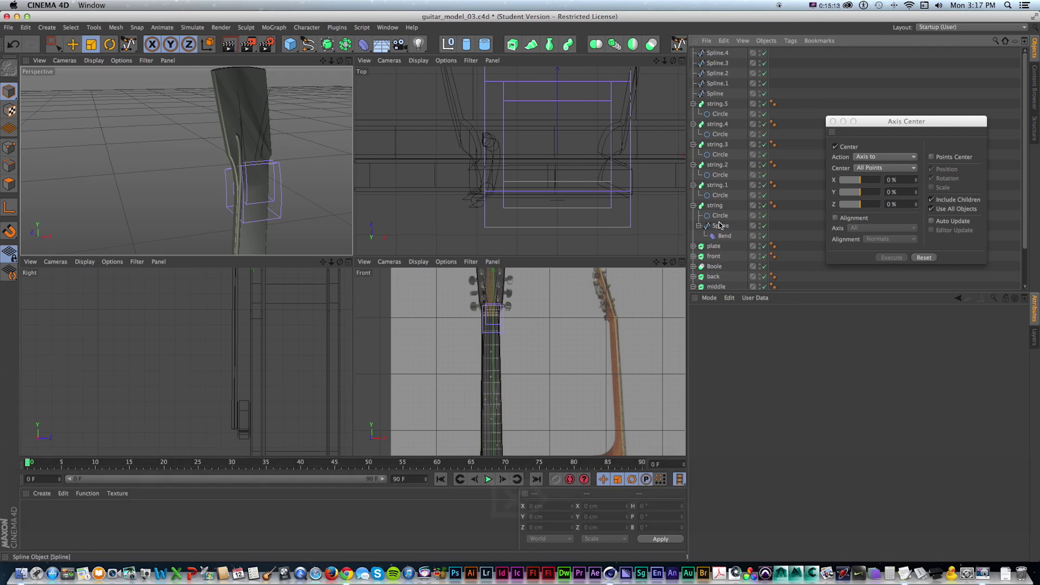
Nest the five loose splines under the sweeps string.2 to string.6, placing one spline in each sweep.
key("super+z")
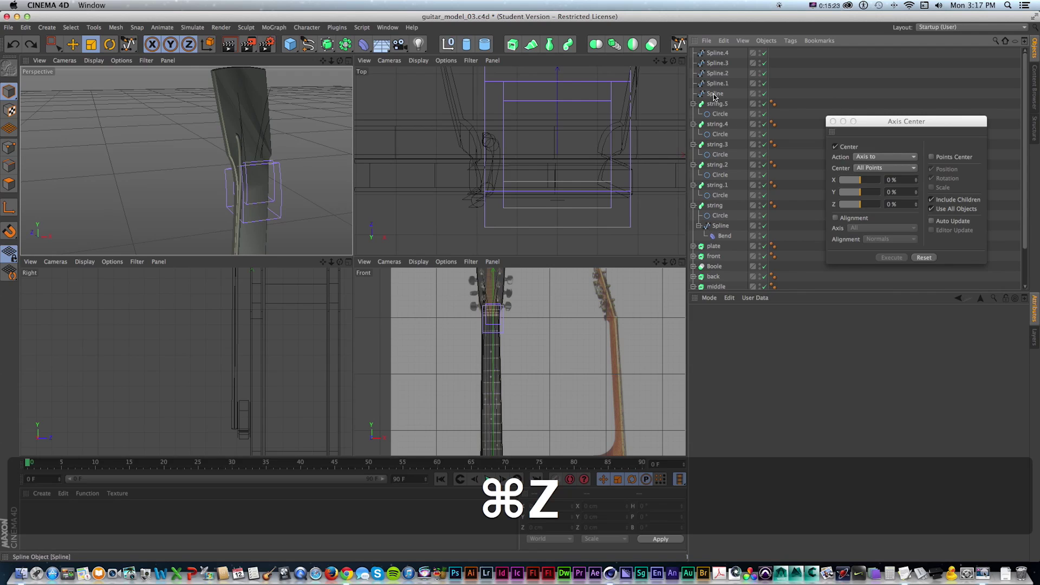
left_click_drag(717, 178, 720, 146)
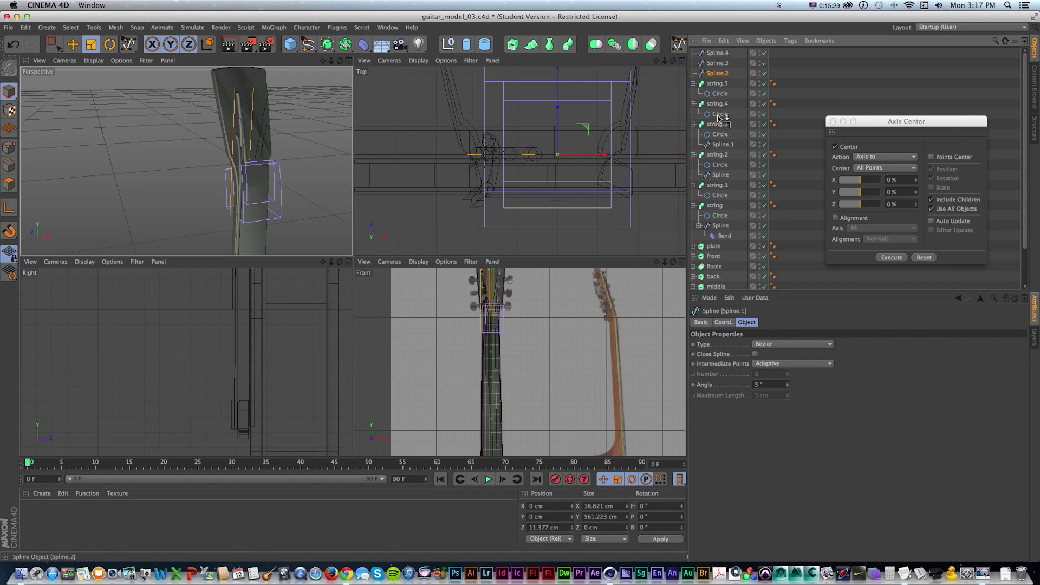
left_click_drag(719, 117, 720, 80)
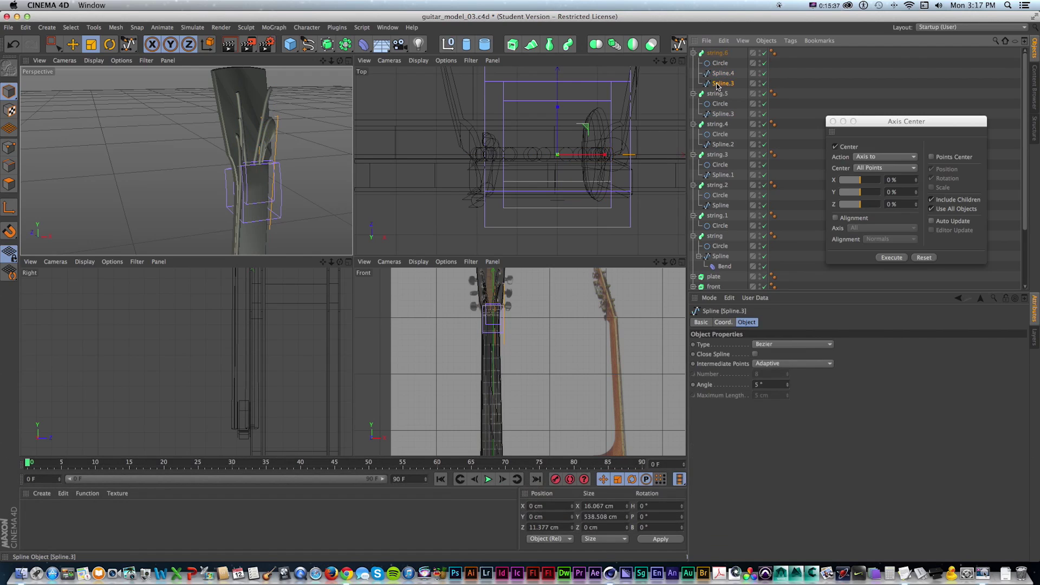
Select the sweeps string.1 to string.6 together and move them along Z to about -22.85 cm, in front of the neck.
left_click_drag(319, 198, 351, 168, "alt")
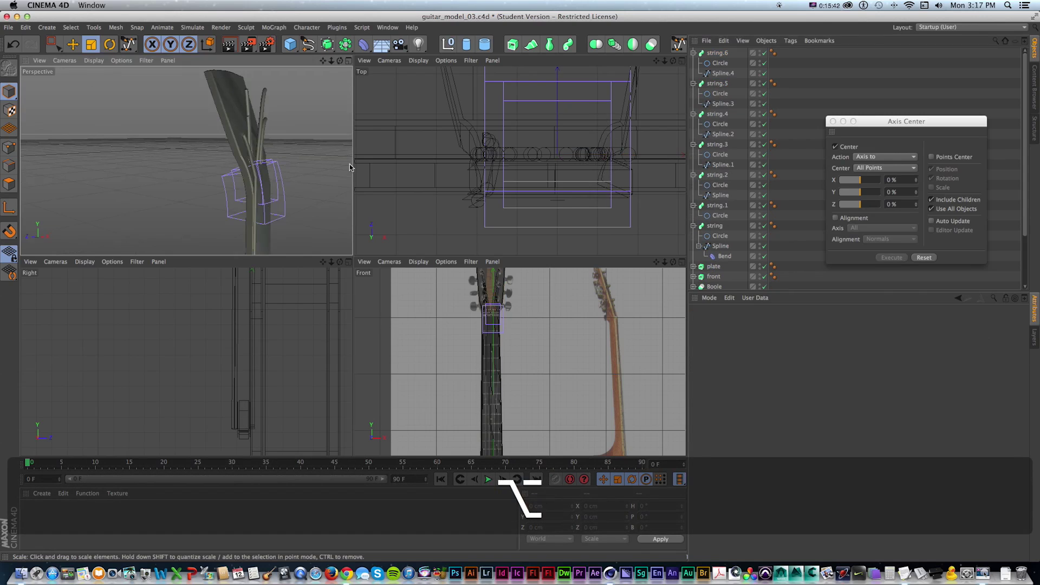
left_click(703, 55)
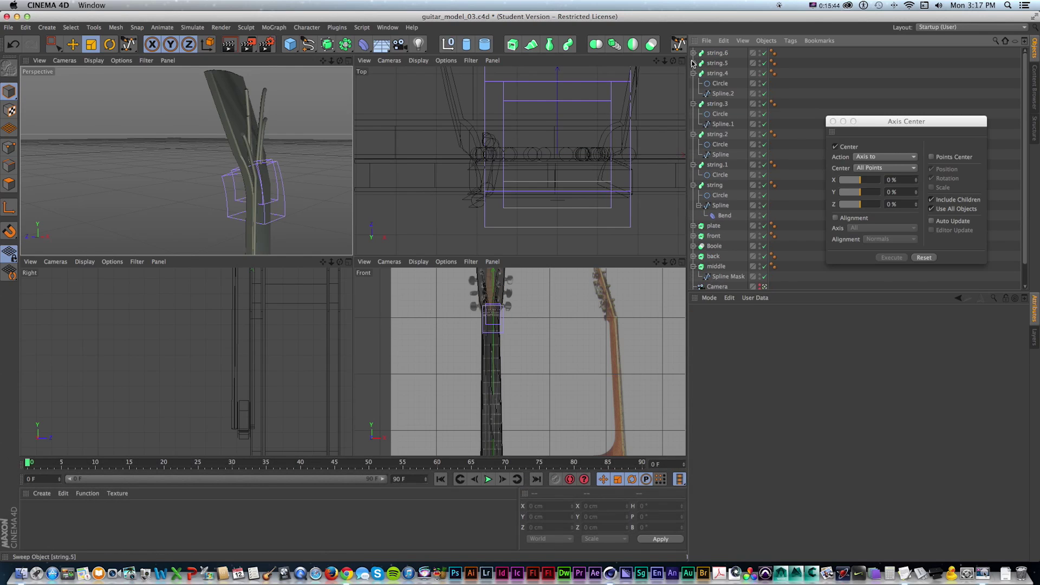
left_click(703, 54)
left_click(715, 84, "super")
left_click(716, 115, "super")
left_click(716, 144, "super")
left_click(716, 175, "super")
left_click(716, 206, "super")
key("e")
left_click_drag(555, 170, 555, 214)
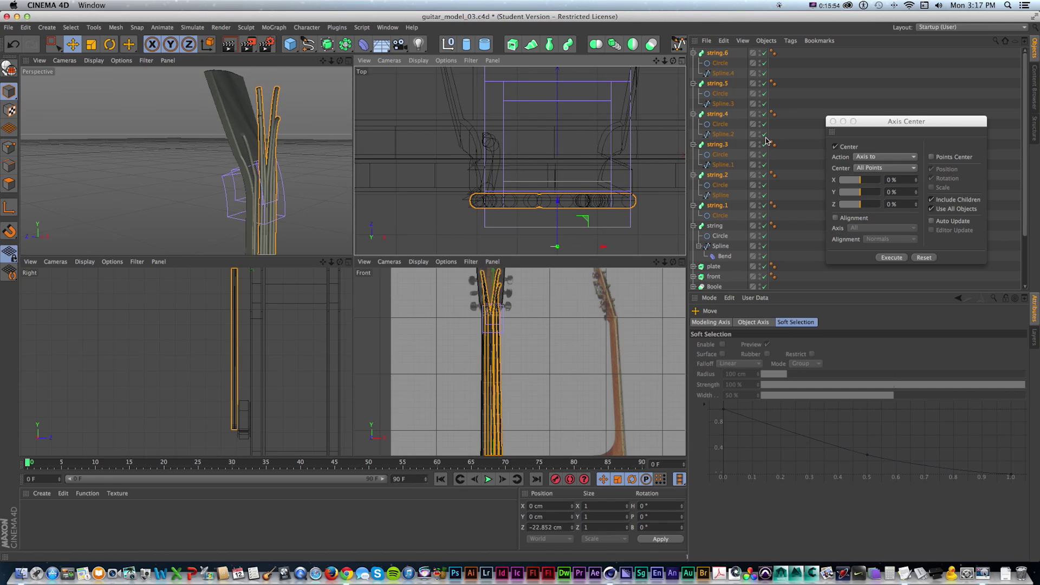
Save the project and copy the original string's Bend deformer under each spline in string.2 to string.6.
left_click(724, 257)
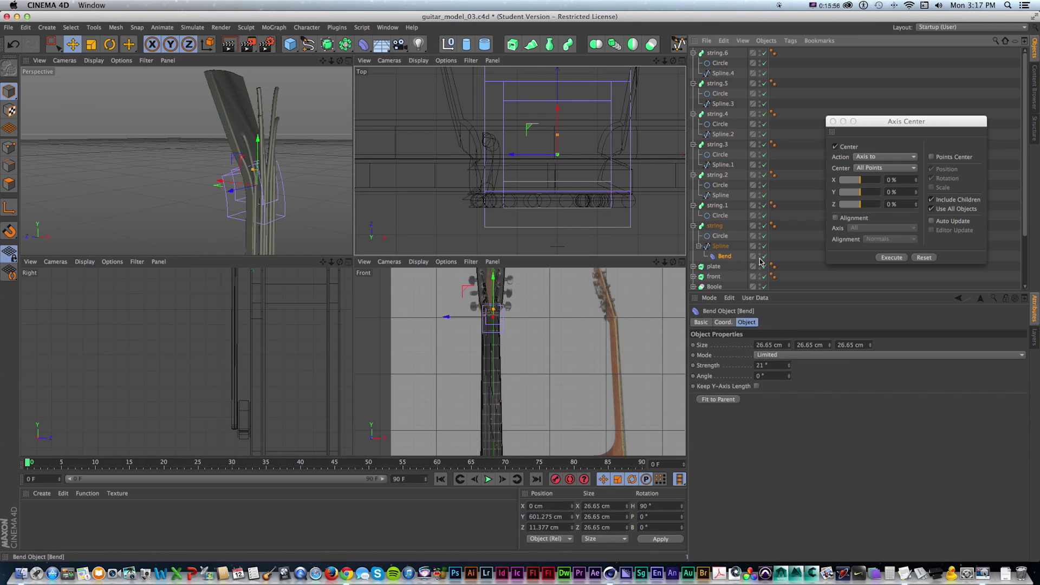
key("super+s")
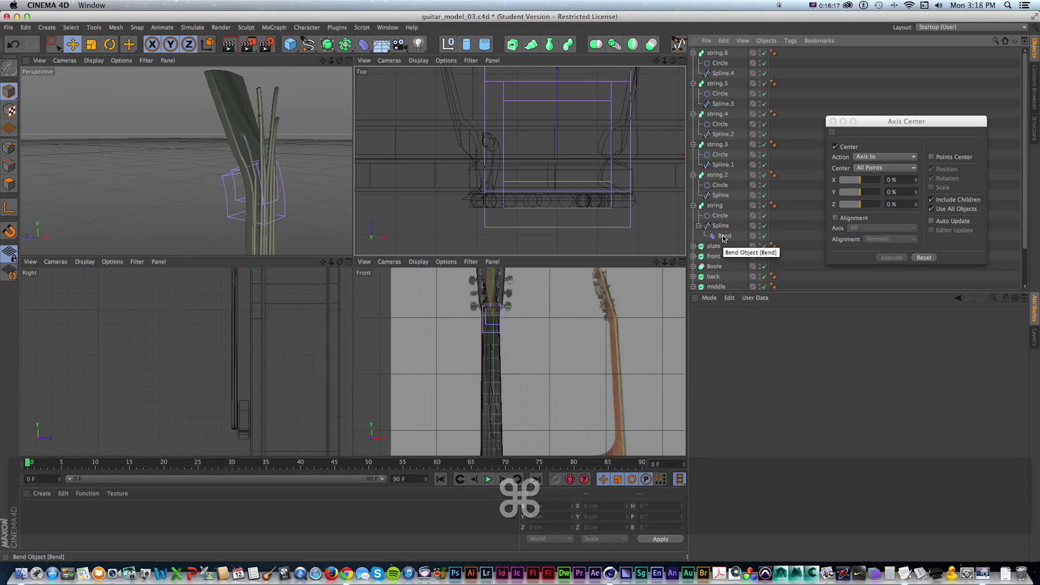
left_click_drag(723, 238, 723, 231, "super")
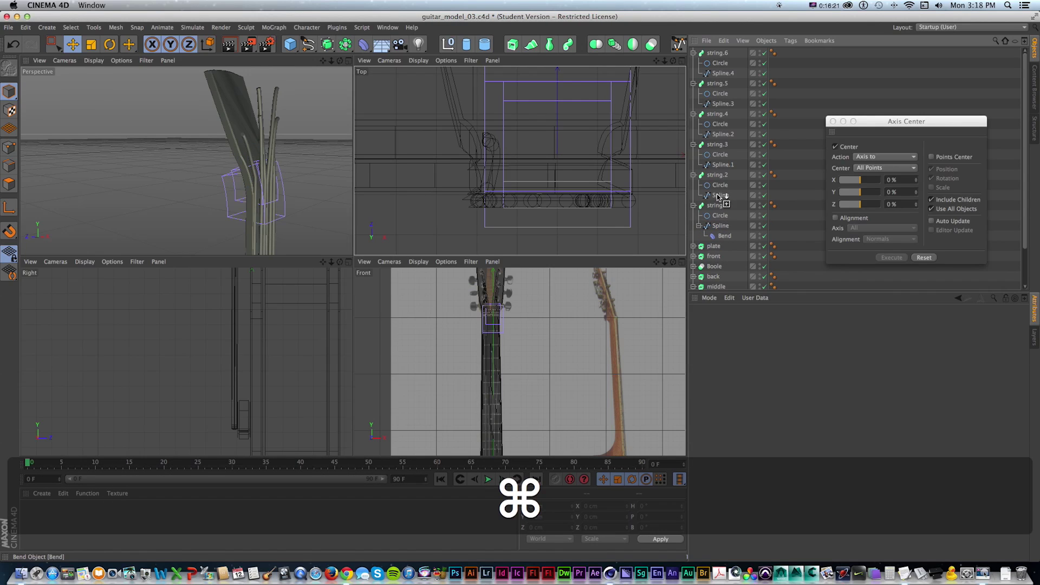
left_click_drag(717, 198, 720, 75, "super")
Scale the Circle profiles down to a size of about 1.26 cm for string.6 and 1.97 cm for string.5.
middle_click(327, 167)
scroll(327, 168, "down", 5)
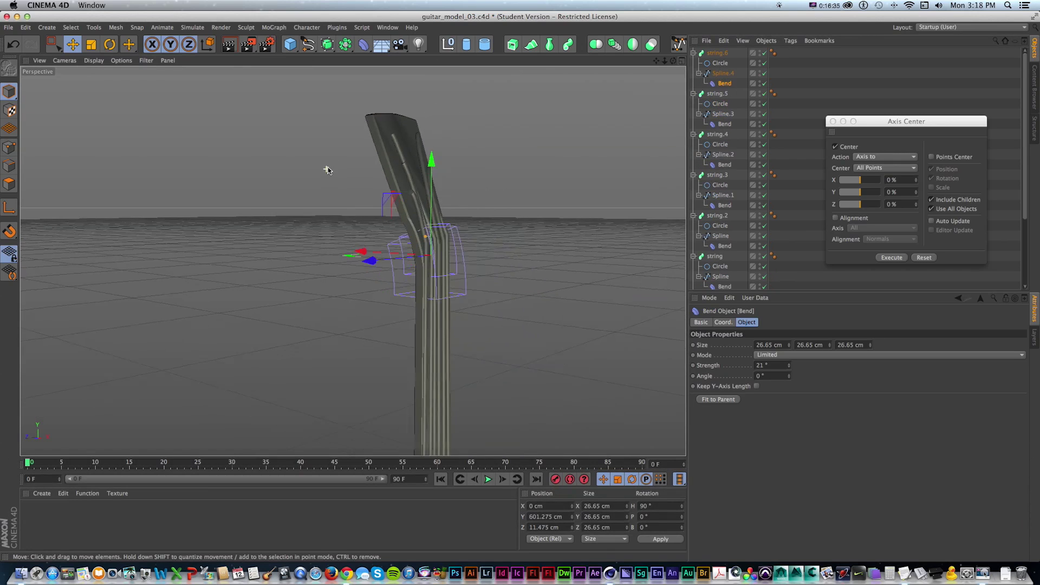
left_click_drag(408, 271, 396, 250, "alt")
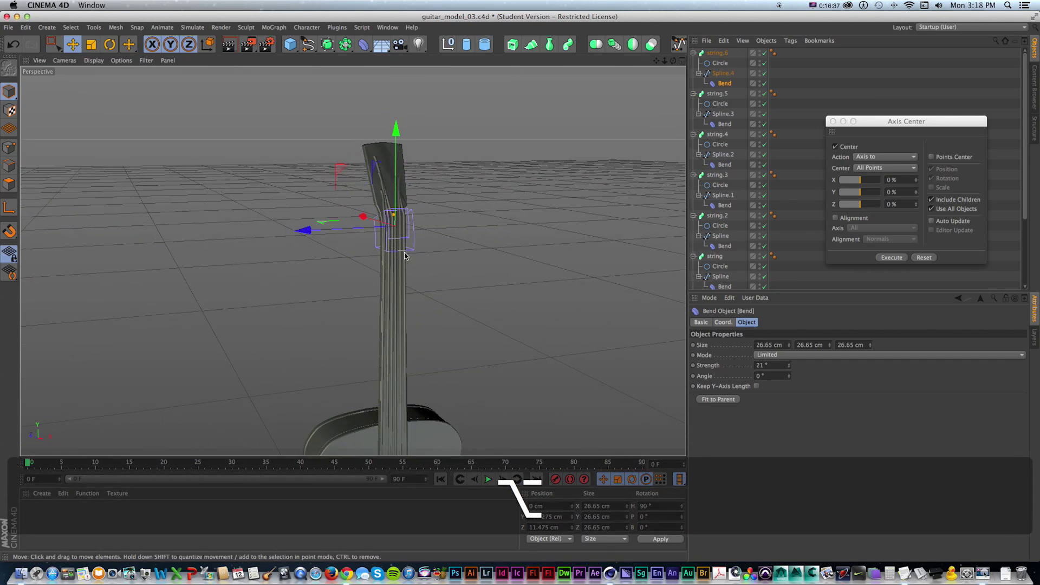
right_click_drag(397, 251, 406, 255, "alt")
left_click_drag(406, 255, 391, 223, "alt")
key("1")
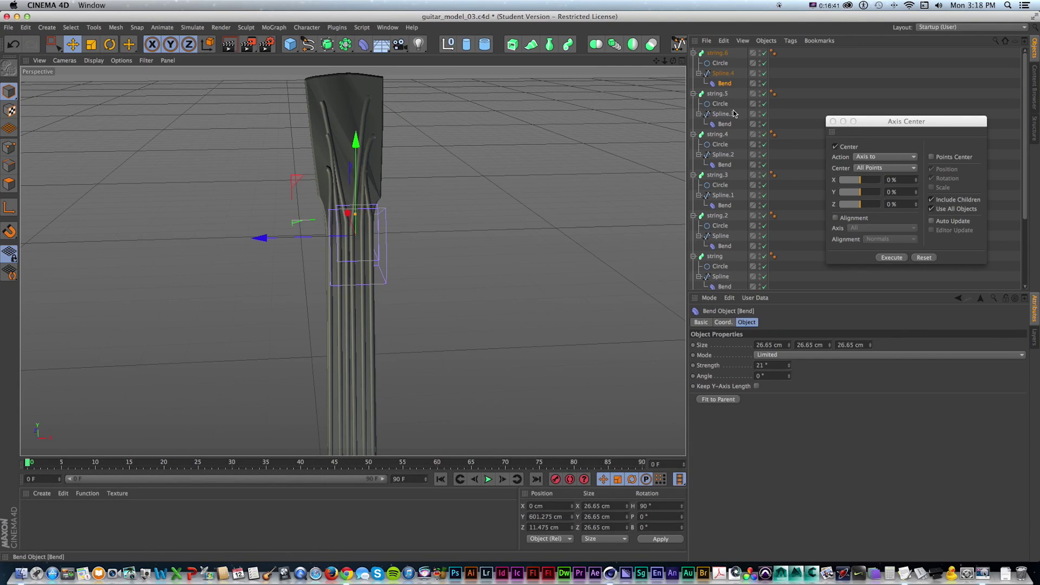
left_click(719, 63)
key("t")
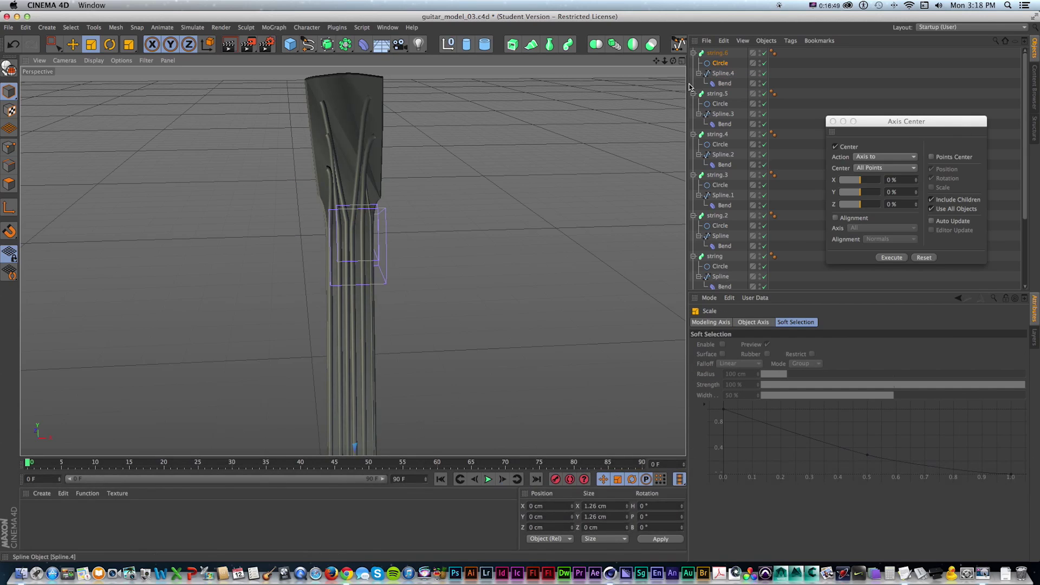
left_click(717, 104)
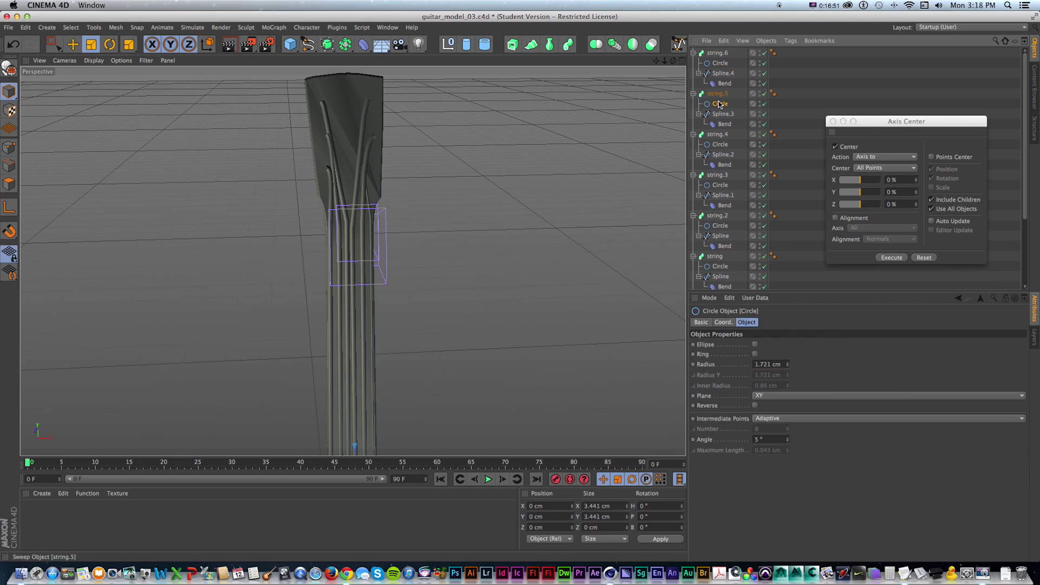
key("t")
left_click_drag(313, 194, 290, 193)
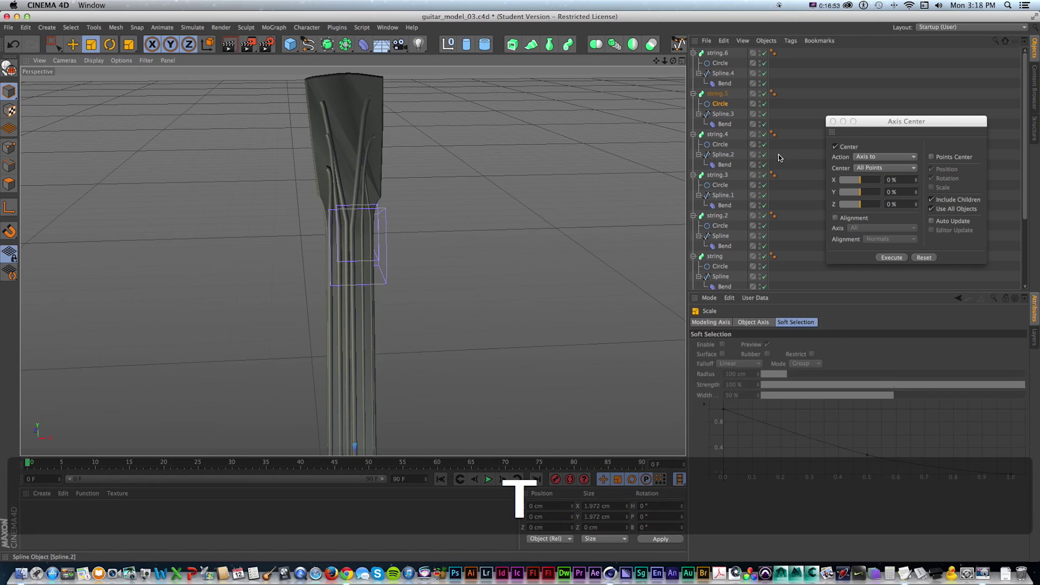
Scale down the Circle profiles of string.4, string.3, string.2 and string, bringing the profile of string to a radius of about 1.02 cm.
left_click(718, 143)
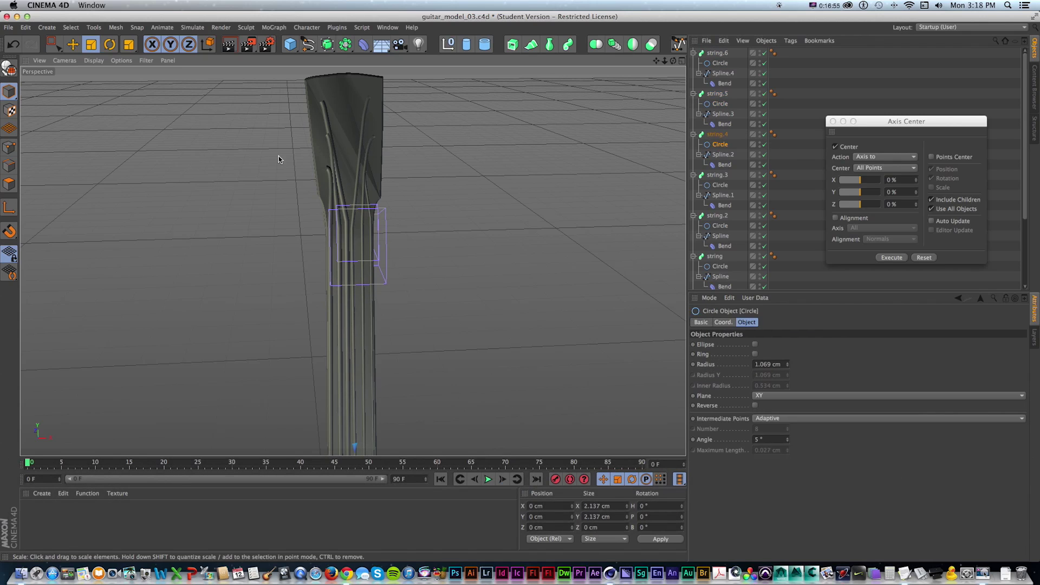
left_click(716, 185)
left_click_drag(328, 190, 326, 190)
left_click(715, 226)
left_click(716, 266)
left_click_drag(377, 205, 371, 206)
Render the full guitar in the perspective view and save the project.
right_click_drag(455, 199, 487, 258, "alt")
left_click_drag(488, 258, 485, 200, "alt")
key("super+r")
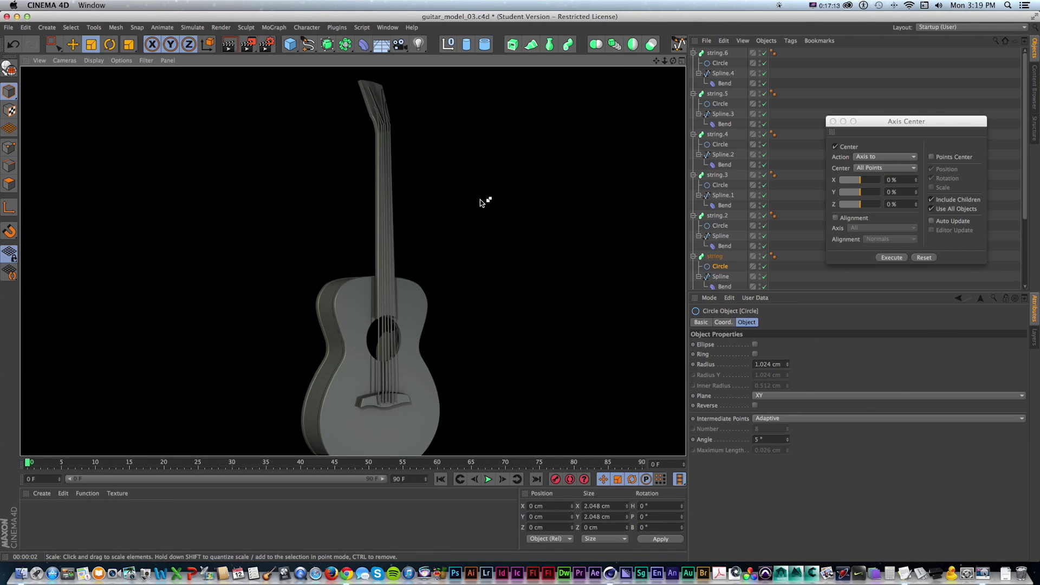
key("super+s")
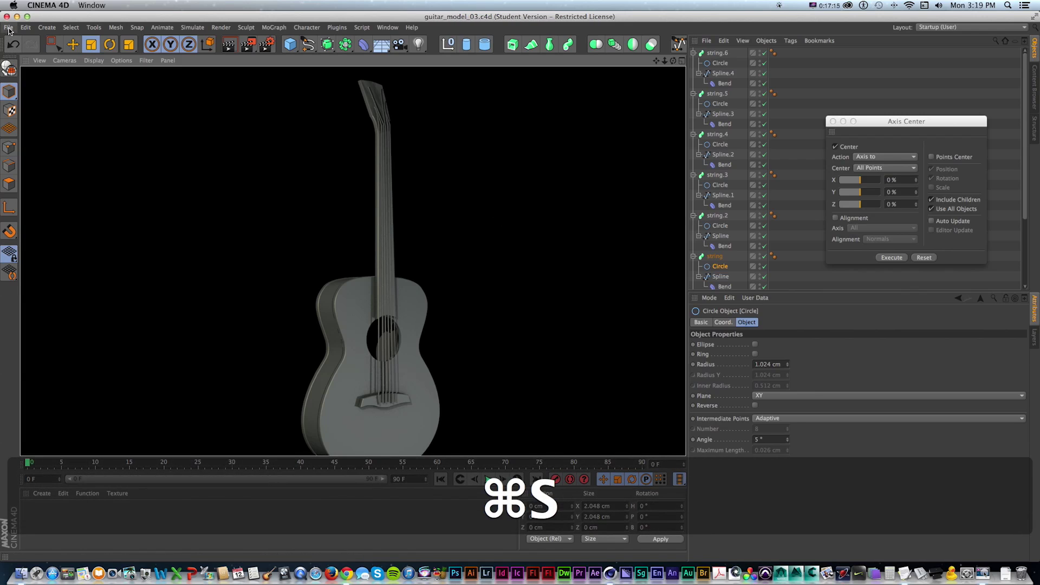
Examine the strings and headstock against the reference image in the front view, and check the guitar in the perspective view.
middle_click(513, 220)
key("1")
left_click_drag(533, 394, 455, 412)
scroll(487, 317, "up", 5)
left_click_drag(527, 372, 567, 281)
left_click_drag(386, 283, 507, 301)
left_click_drag(594, 372, 545, 366)
scroll(579, 345, "down", 2)
key("1")
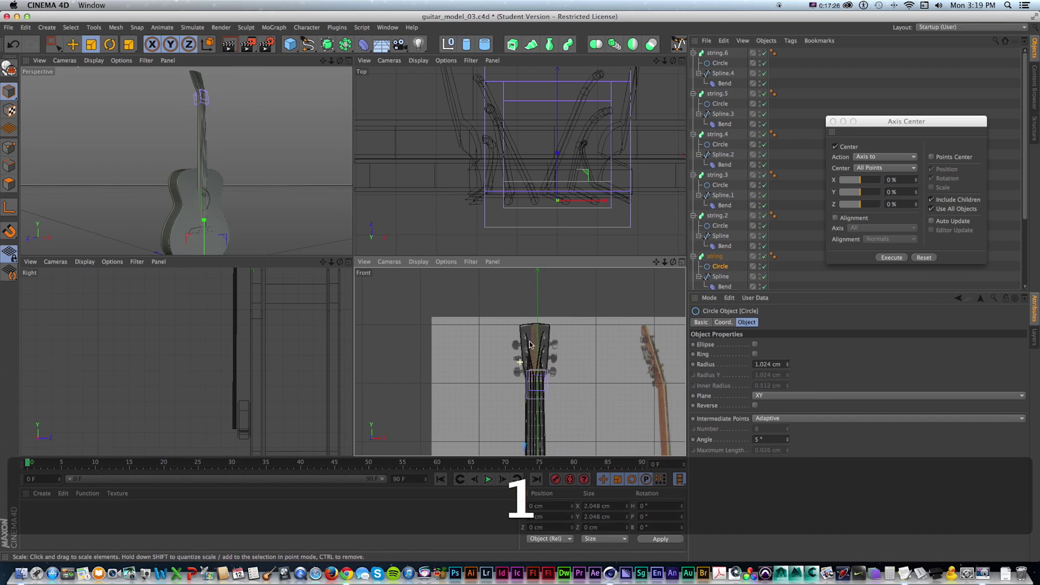
scroll(167, 195, "up", 8)
scroll(329, 196, "down", 3)
key("1")
left_click_drag(277, 162, 165, 160)
scroll(232, 198, "down", 5)
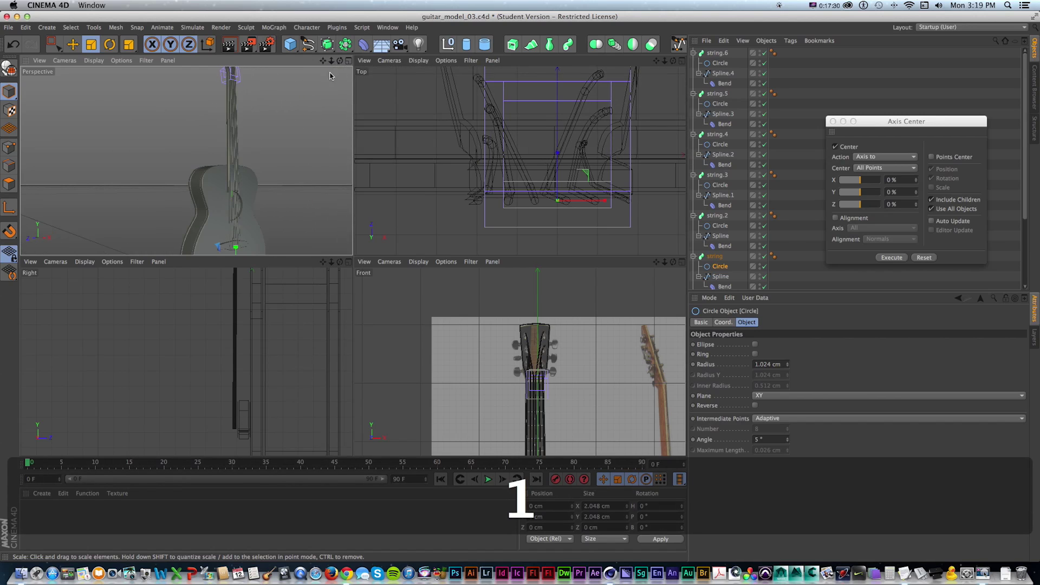
Maximize the perspective view and examine the whole guitar with its bent strings from several angles.
left_click(347, 61)
left_click_drag(543, 219, 485, 253, "alt")
key("1")
left_click_drag(445, 207, 384, 234)
left_click_drag(383, 234, 396, 225, "alt")
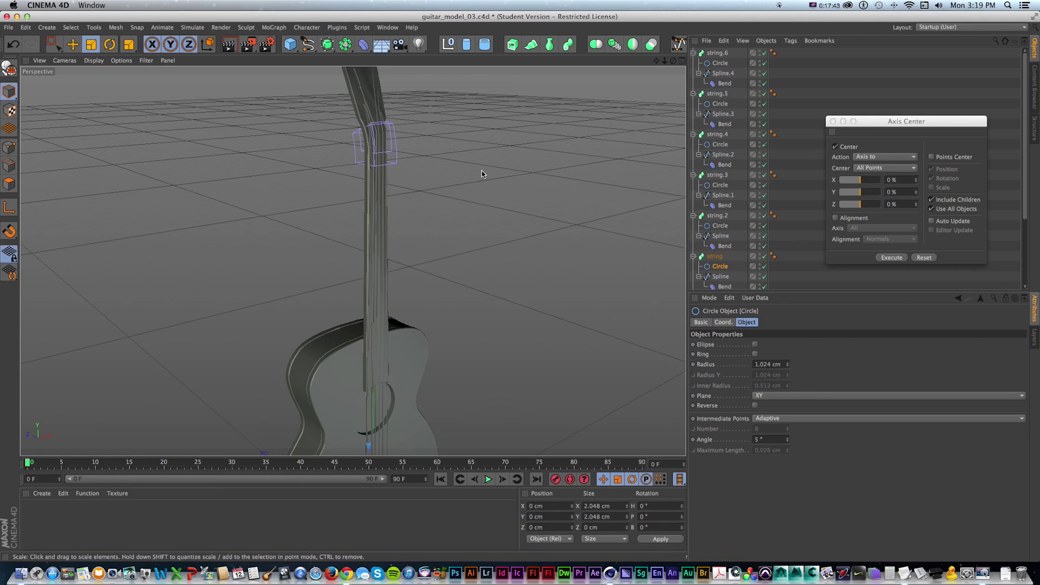
scroll(505, 193, "down", 3)
key("1")
left_click_drag(468, 246, 366, 234)
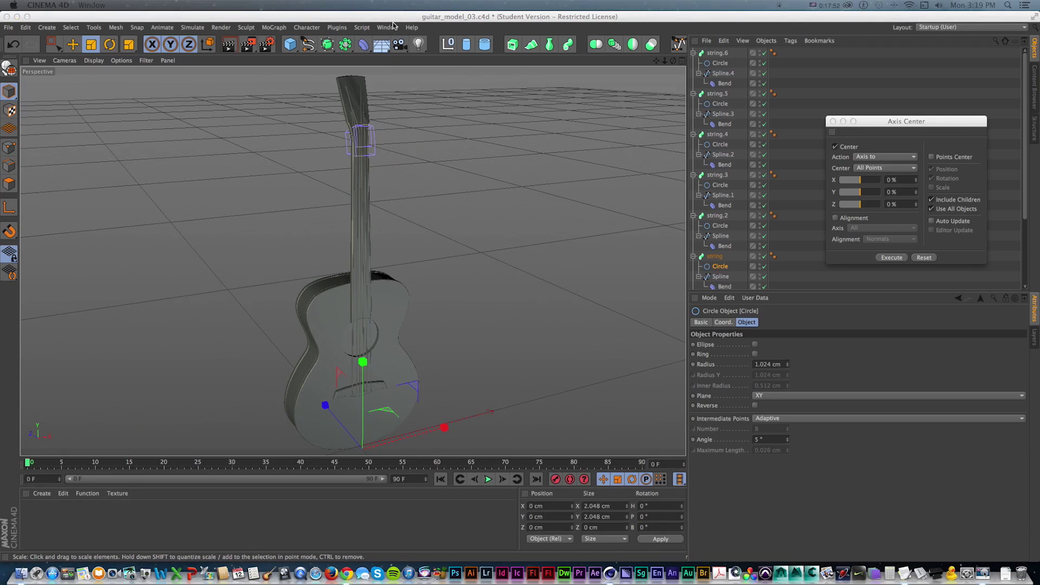
Bring up the Picture Viewer and play the rendered guitar animation.
key("super+Tab")
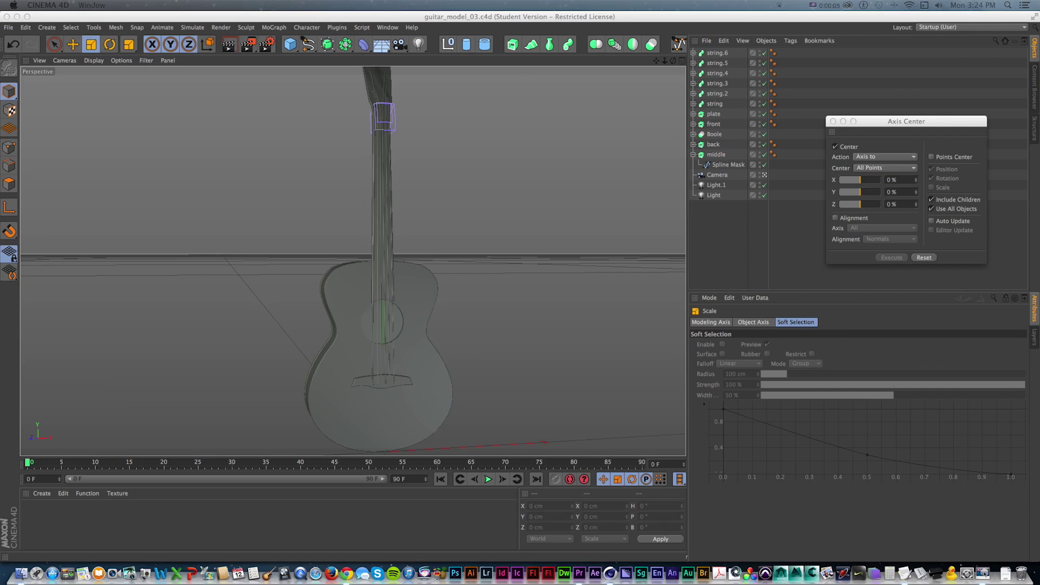
left_click_drag(1039, 16, 87, 15)
left_click(911, 530)
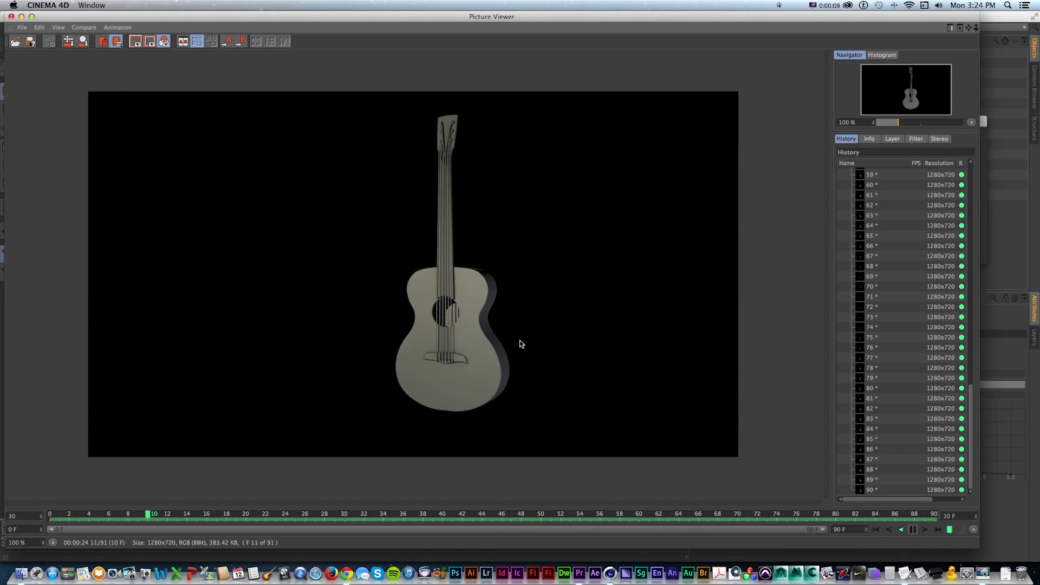